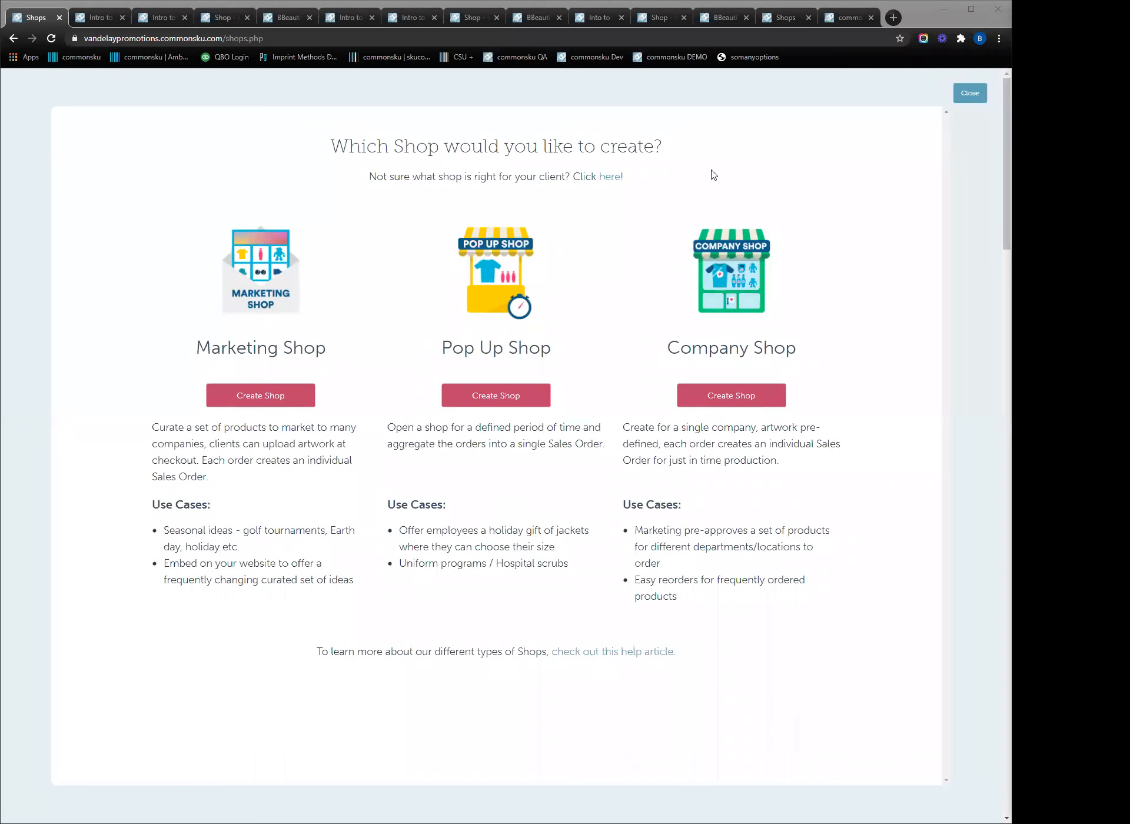
- Return to the list of shops and reopen the choice of shop types for creating a new shop
{"action": "left_click", "coordinate": [971, 95]}
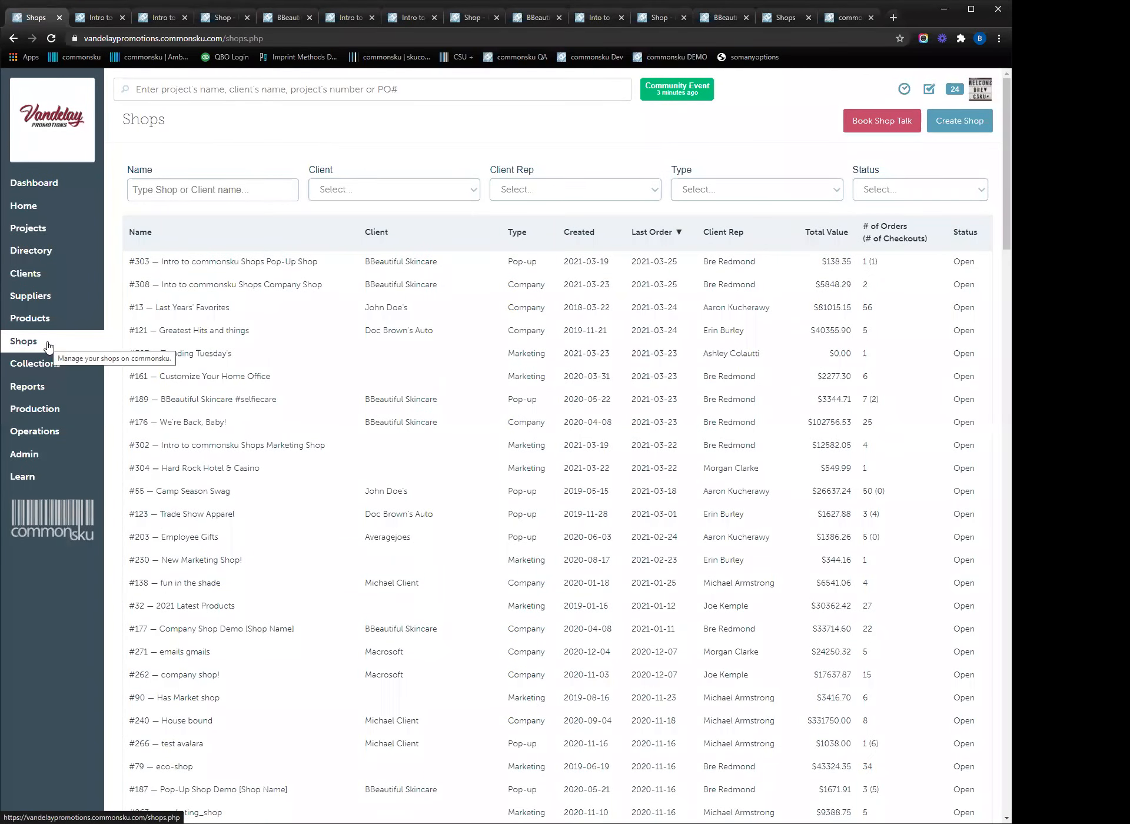
{"action": "left_click", "coordinate": [959, 131]}
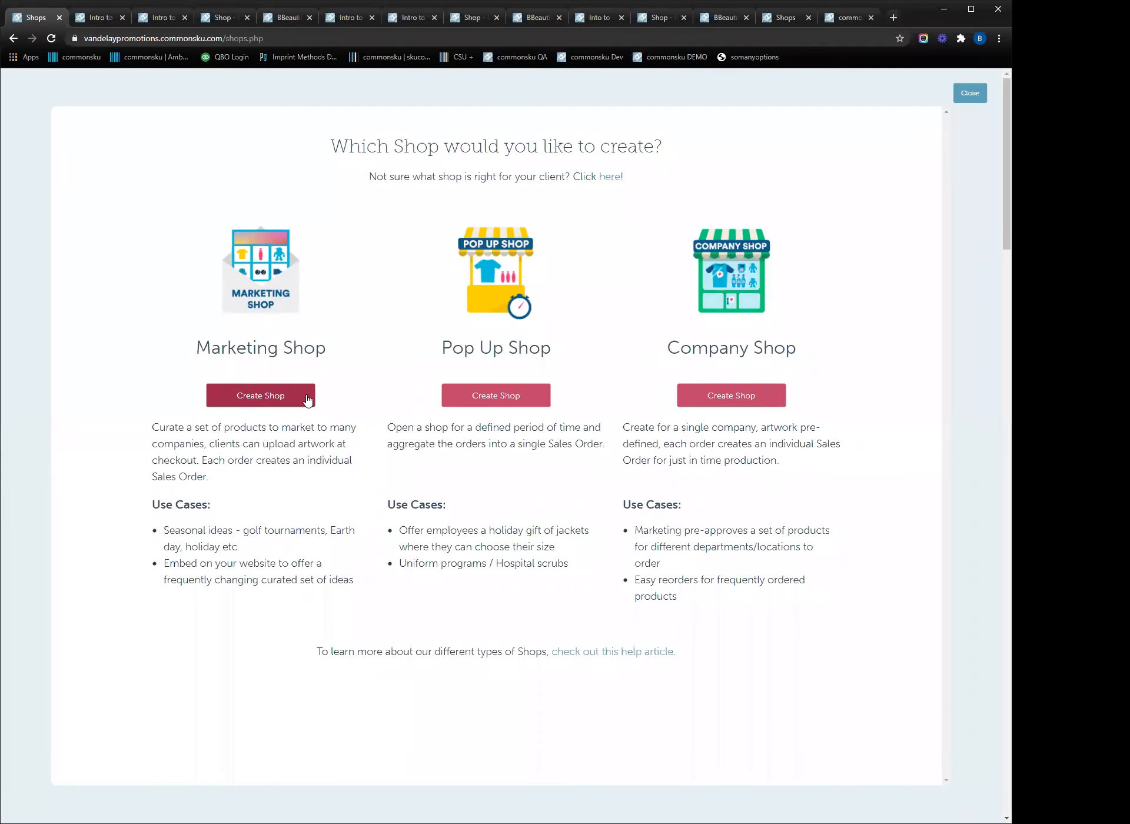
- Switch to the marketing shop storefront, dismiss its welcome message and open the full product catalog
{"action": "left_click", "coordinate": [102, 22]}
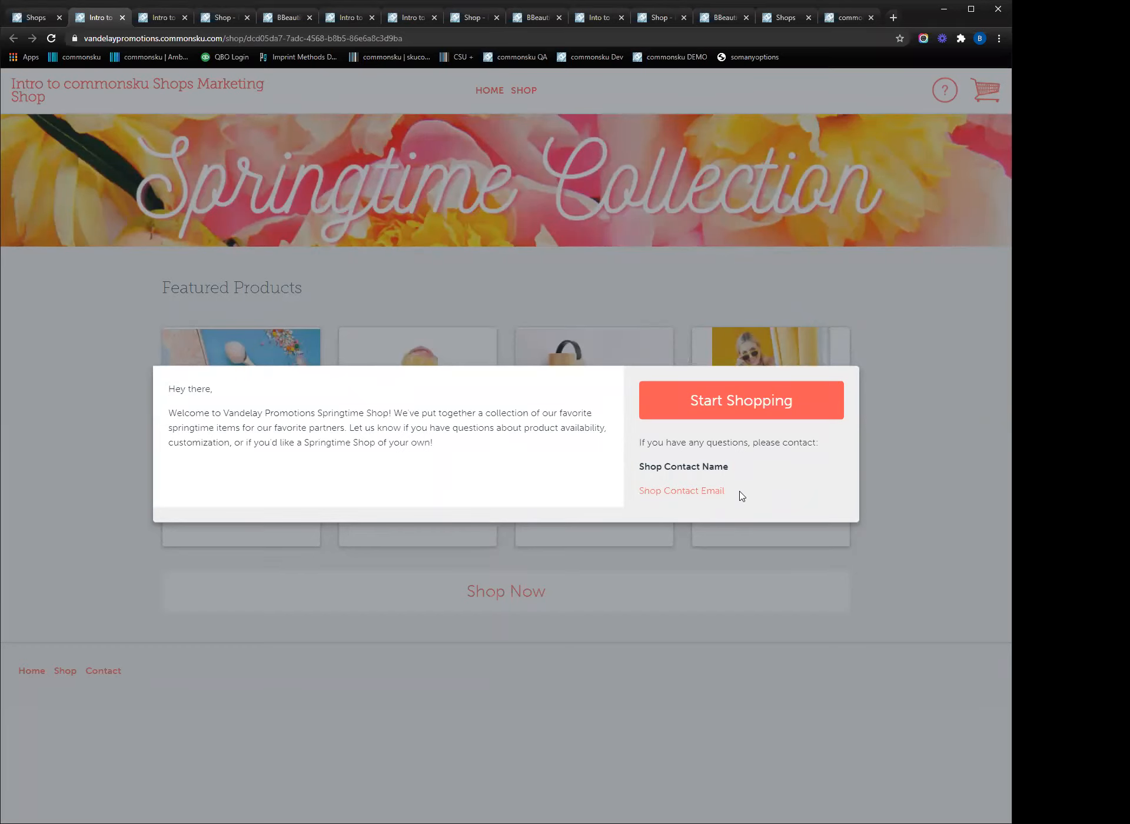
{"action": "left_click", "coordinate": [797, 403]}
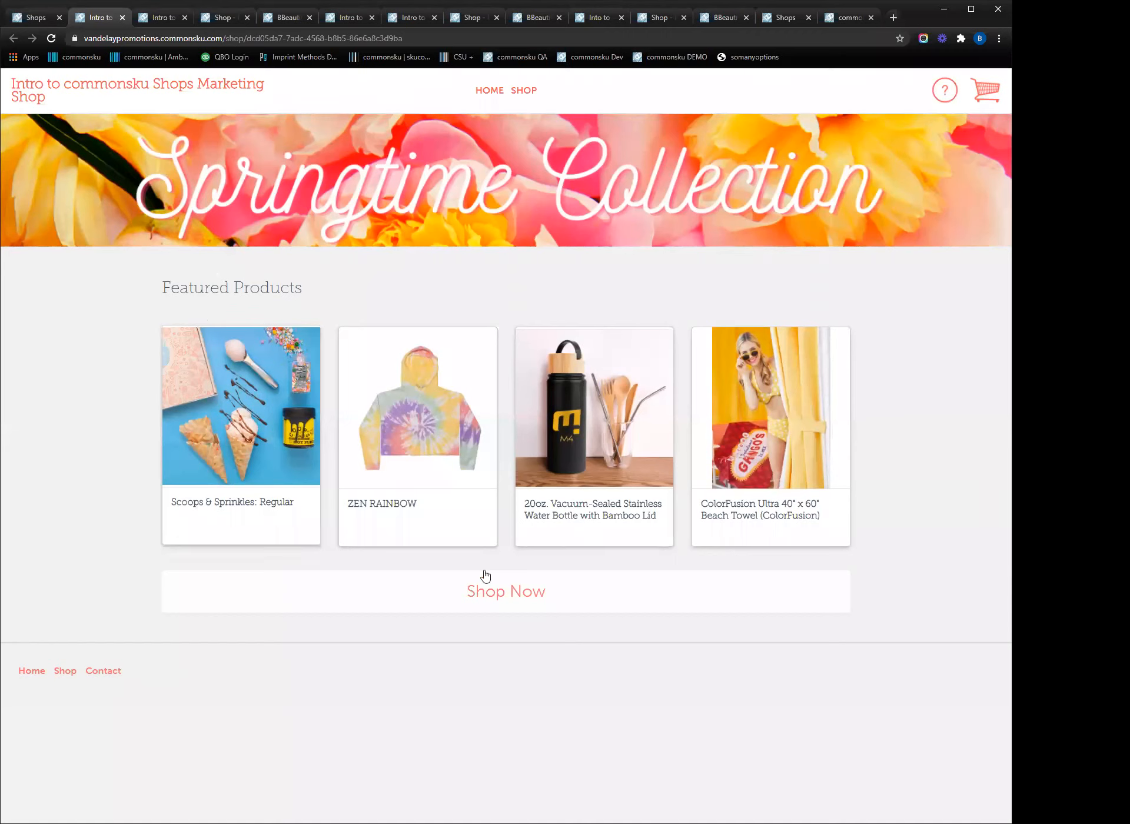
{"action": "left_click", "coordinate": [518, 601]}
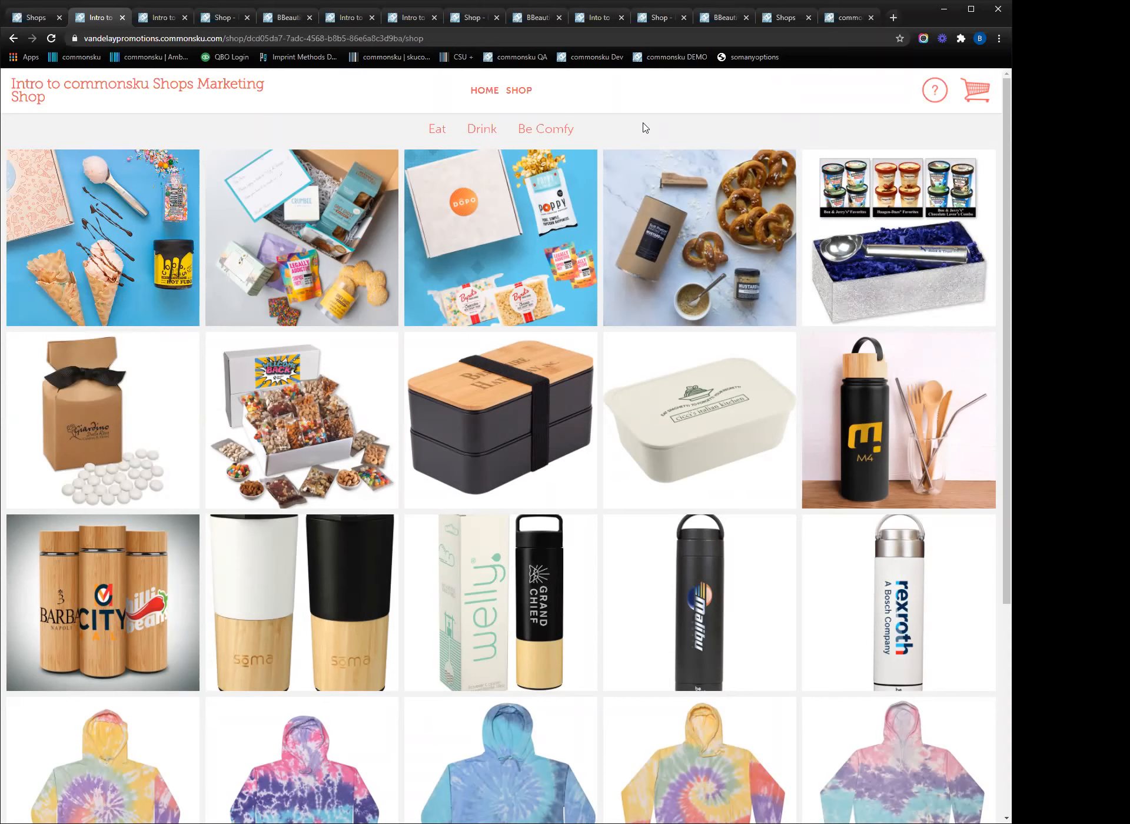
- Browse the catalog by the Eat, Drink and Be Comfy categories, and clear the category filter
{"action": "left_click", "coordinate": [443, 131]}
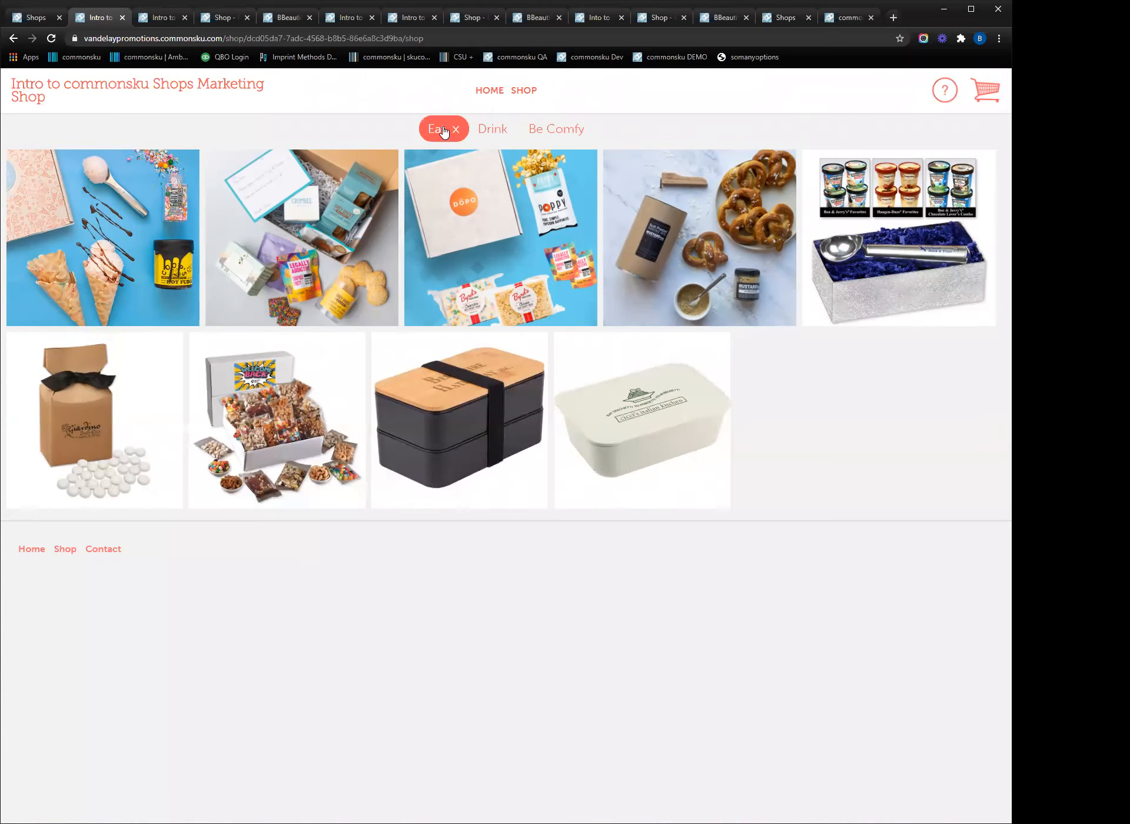
{"action": "left_click", "coordinate": [494, 130]}
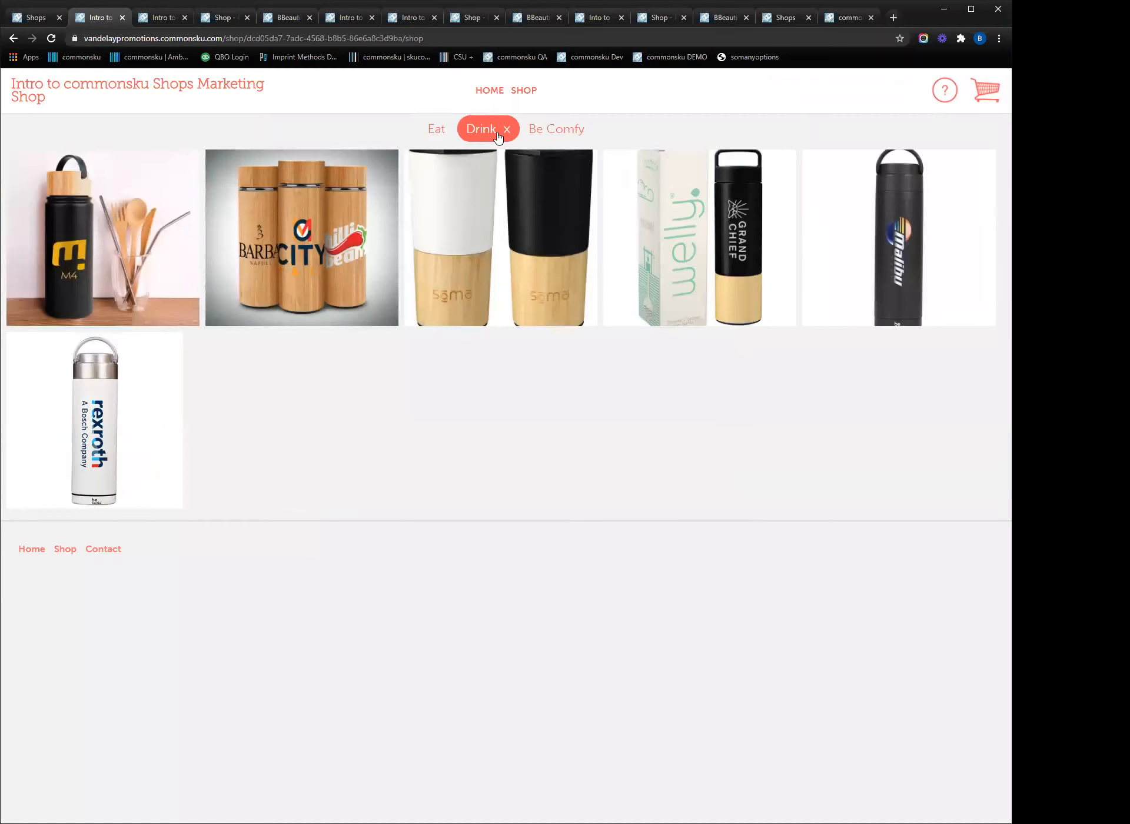
{"action": "left_click", "coordinate": [543, 138]}
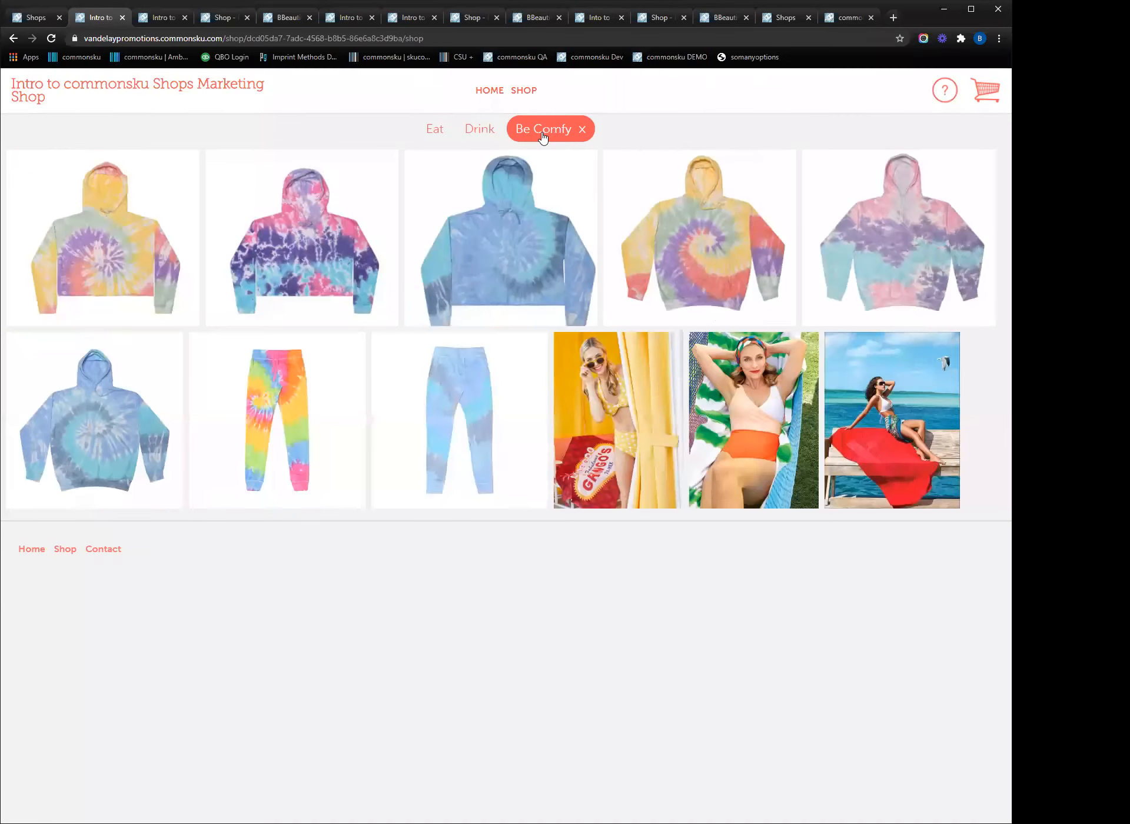
{"action": "left_click", "coordinate": [583, 131]}
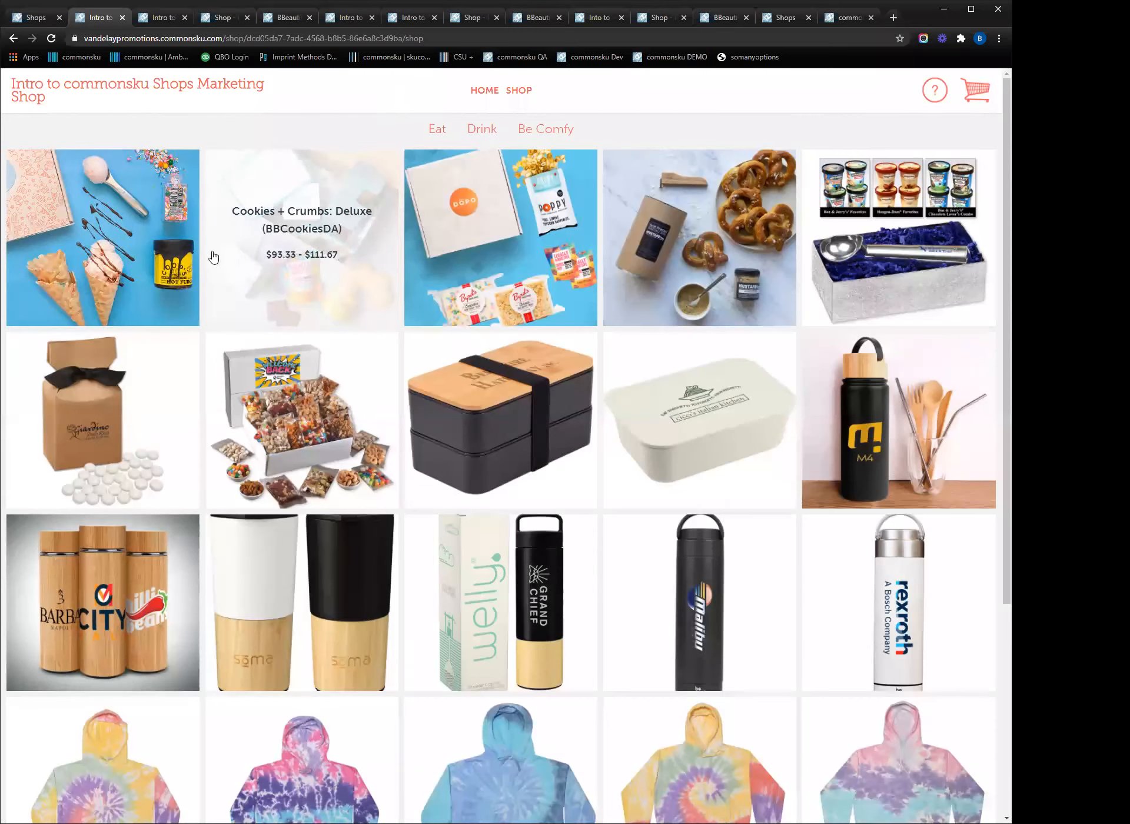
- Open the Scoops & Sprinkles: Regular product, view its box and scoop photos, and return to the main photo
{"action": "left_click", "coordinate": [153, 248]}
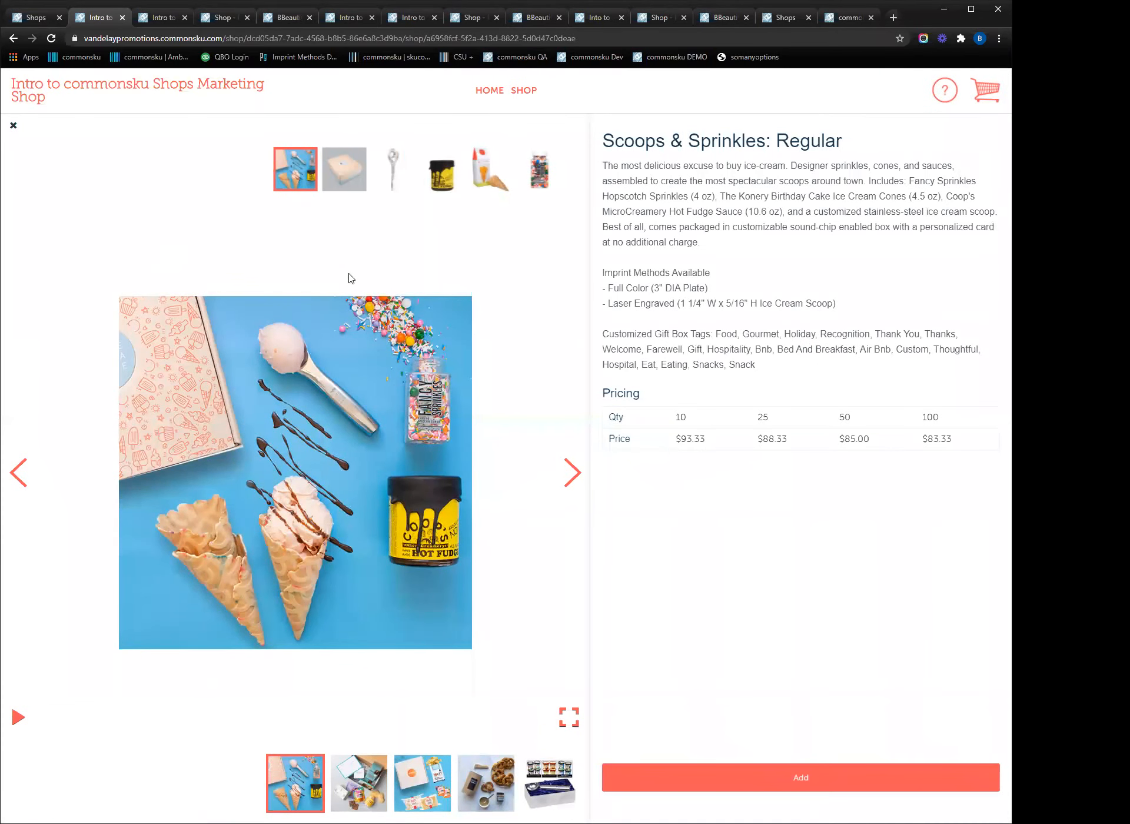
{"action": "left_click", "coordinate": [354, 188]}
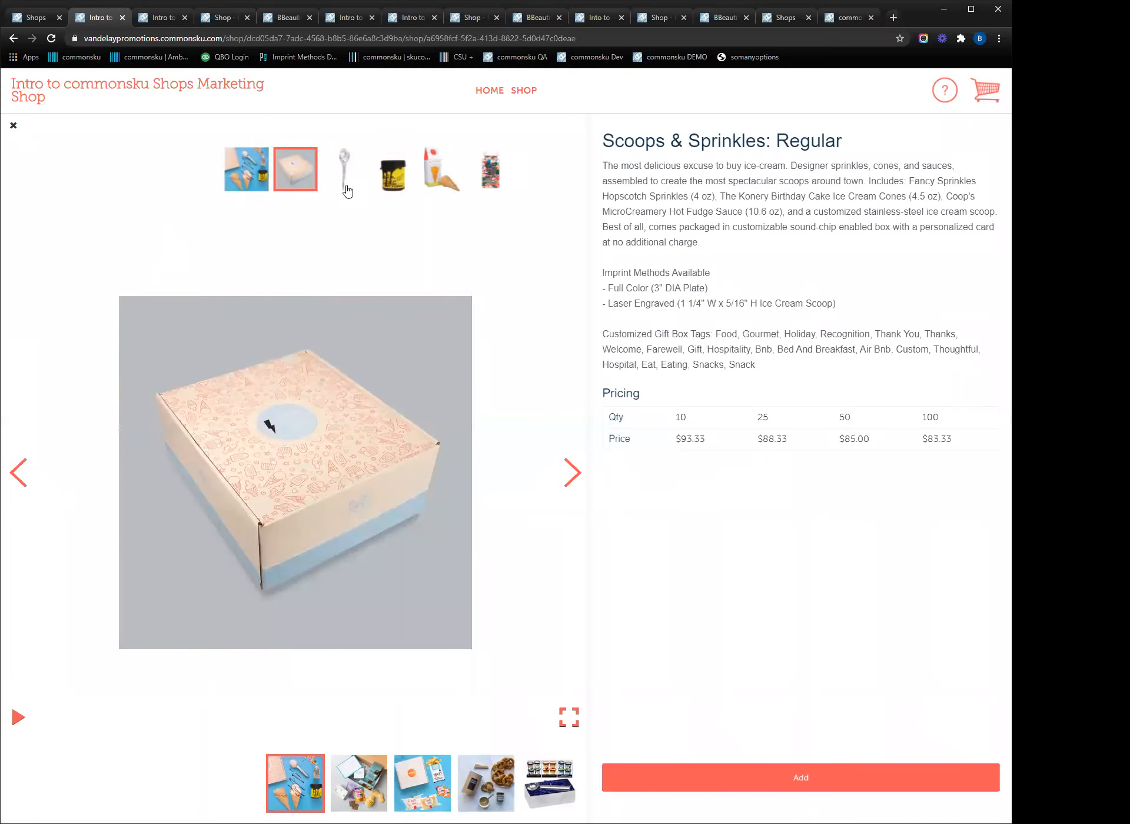
{"action": "left_click", "coordinate": [348, 189]}
{"action": "left_click", "coordinate": [348, 190]}
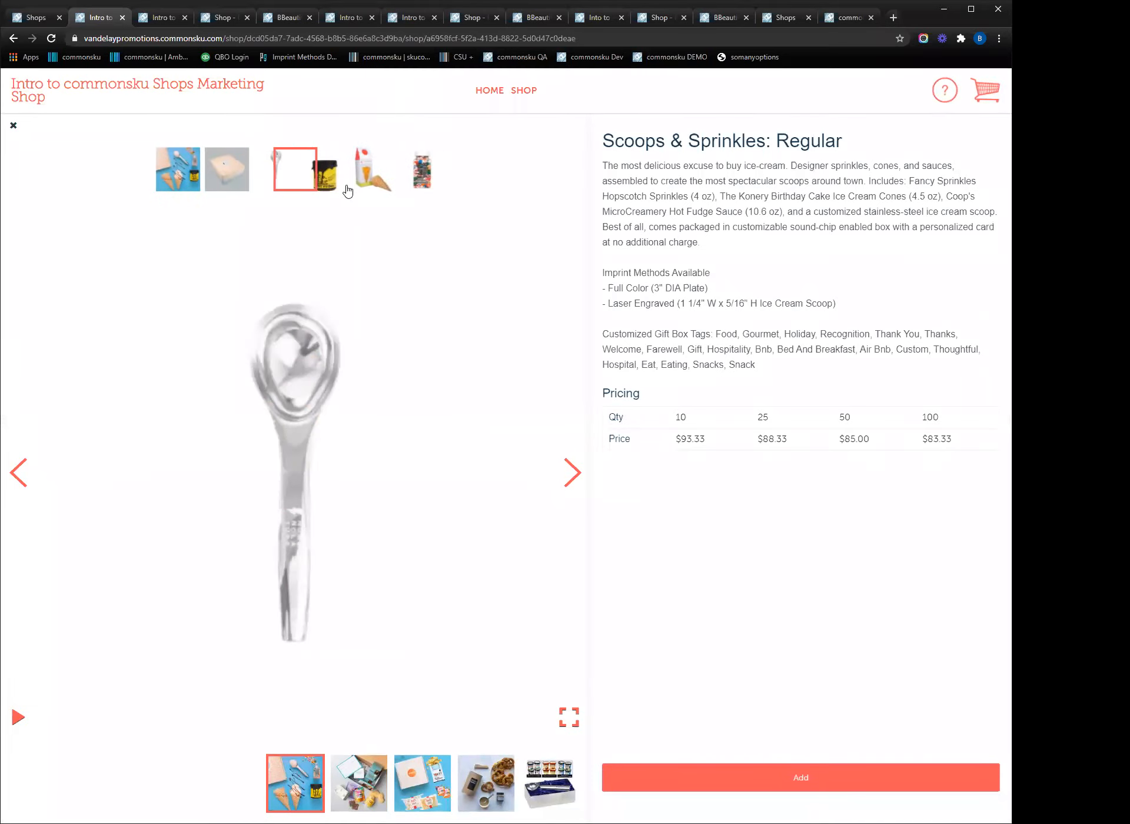
{"action": "left_click", "coordinate": [260, 187]}
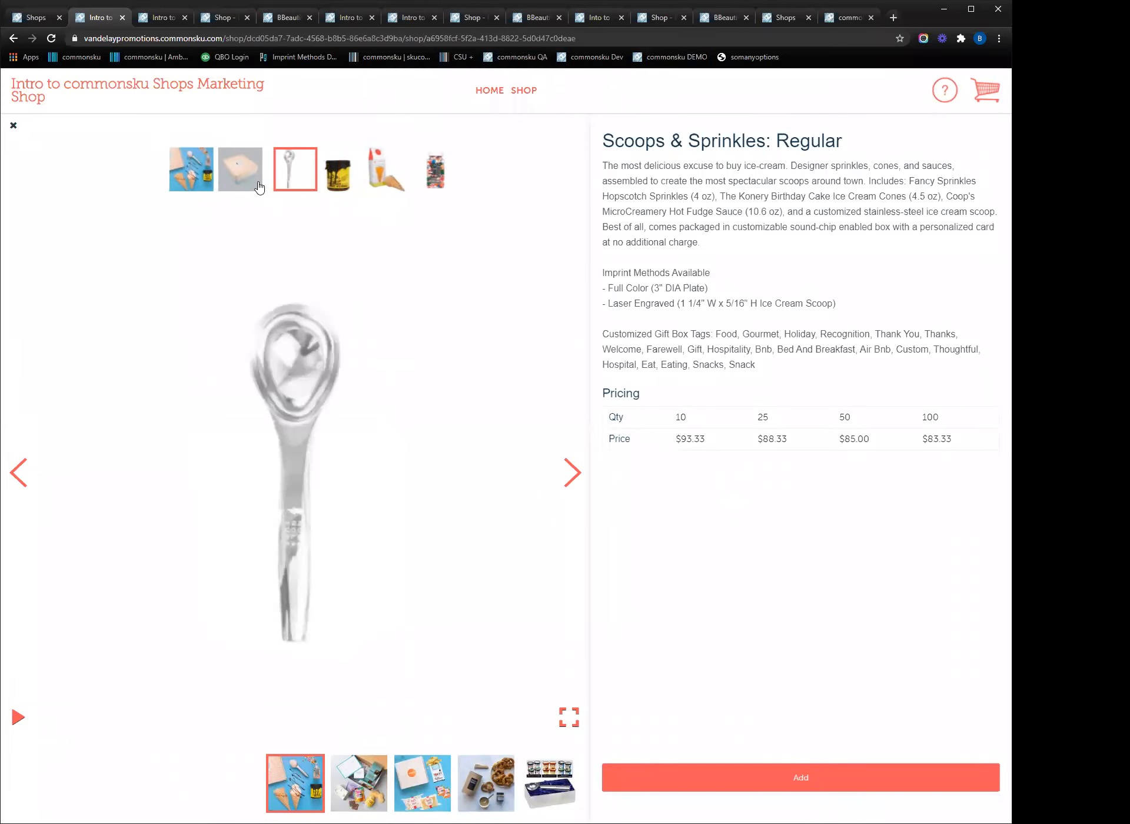
{"action": "left_click", "coordinate": [259, 187]}
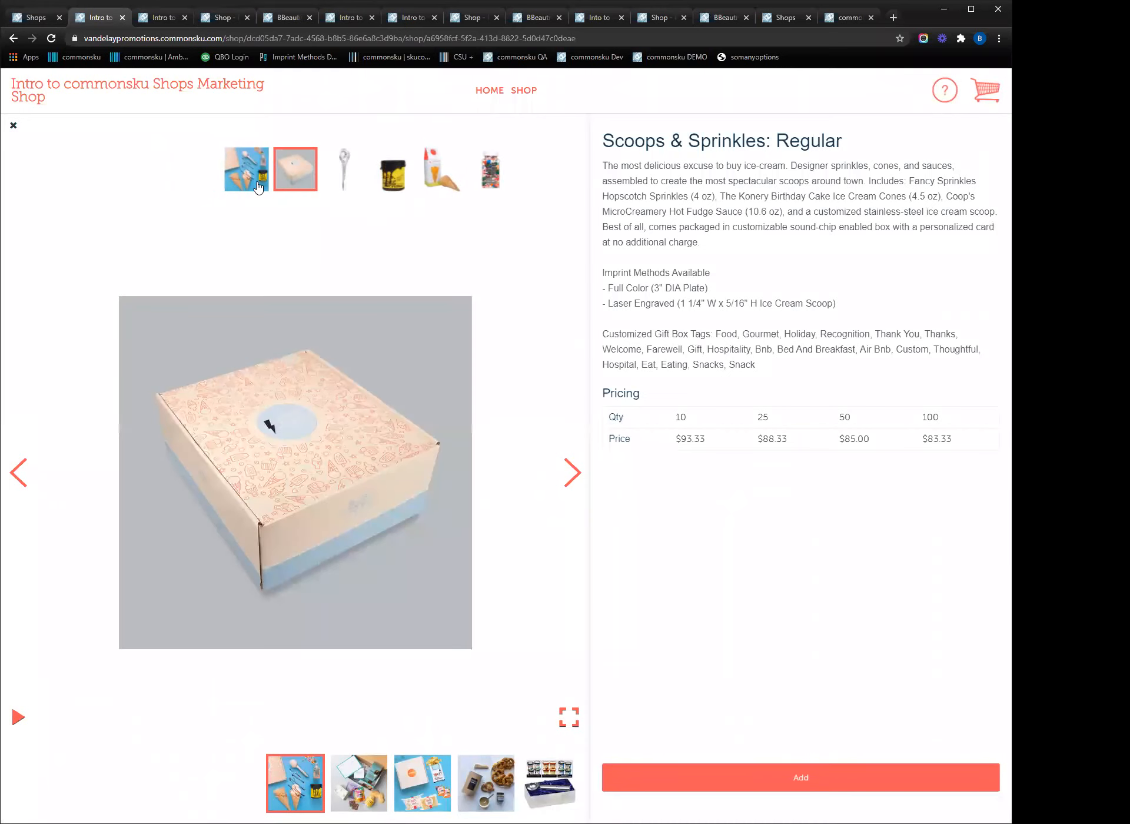
{"action": "left_click", "coordinate": [258, 187]}
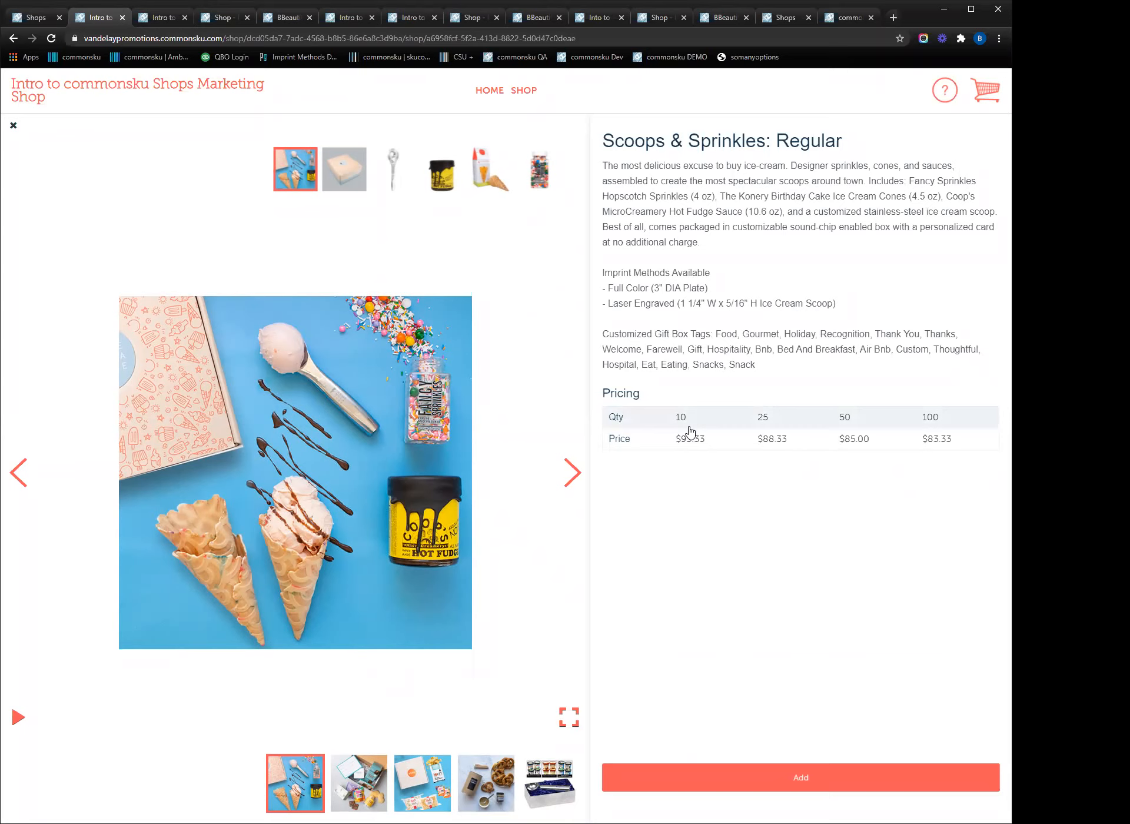
- Add Scoops & Sprinkles: Regular to the order with a quantity of 10
{"action": "left_click", "coordinate": [829, 782]}
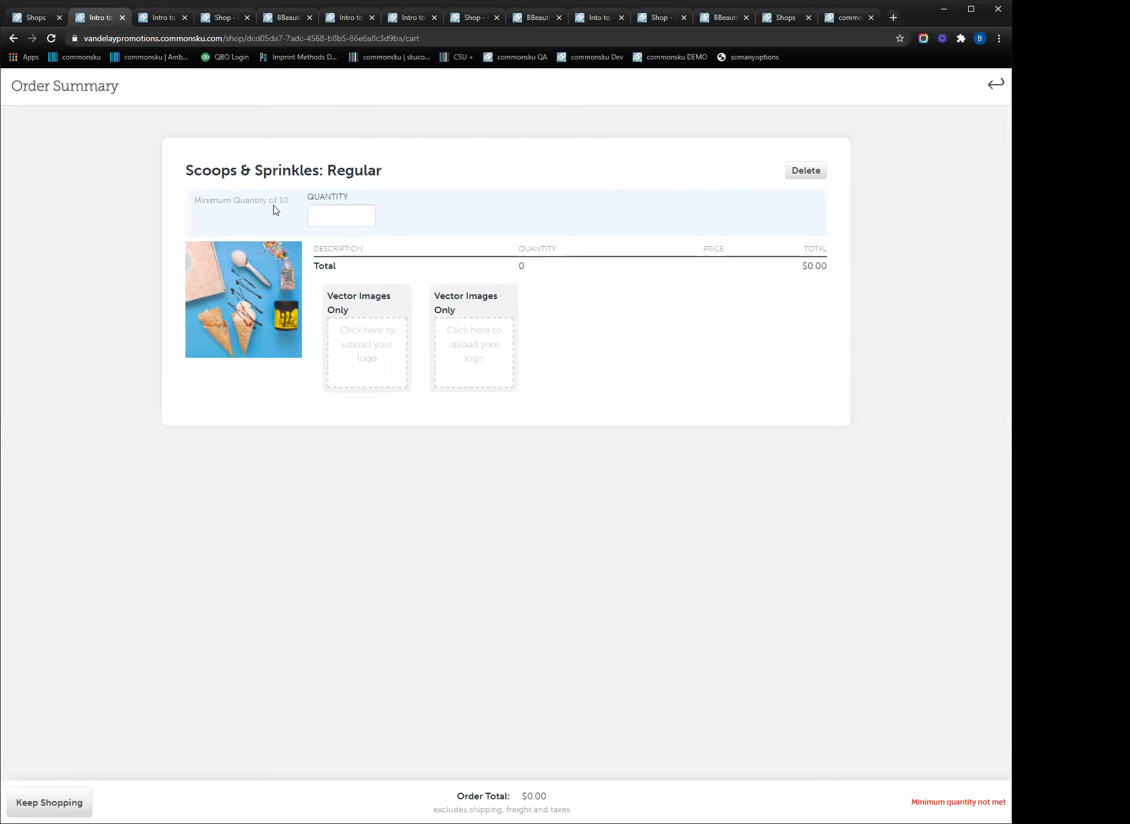
{"action": "left_click", "coordinate": [343, 218]}
{"action": "type", "text": "5"}
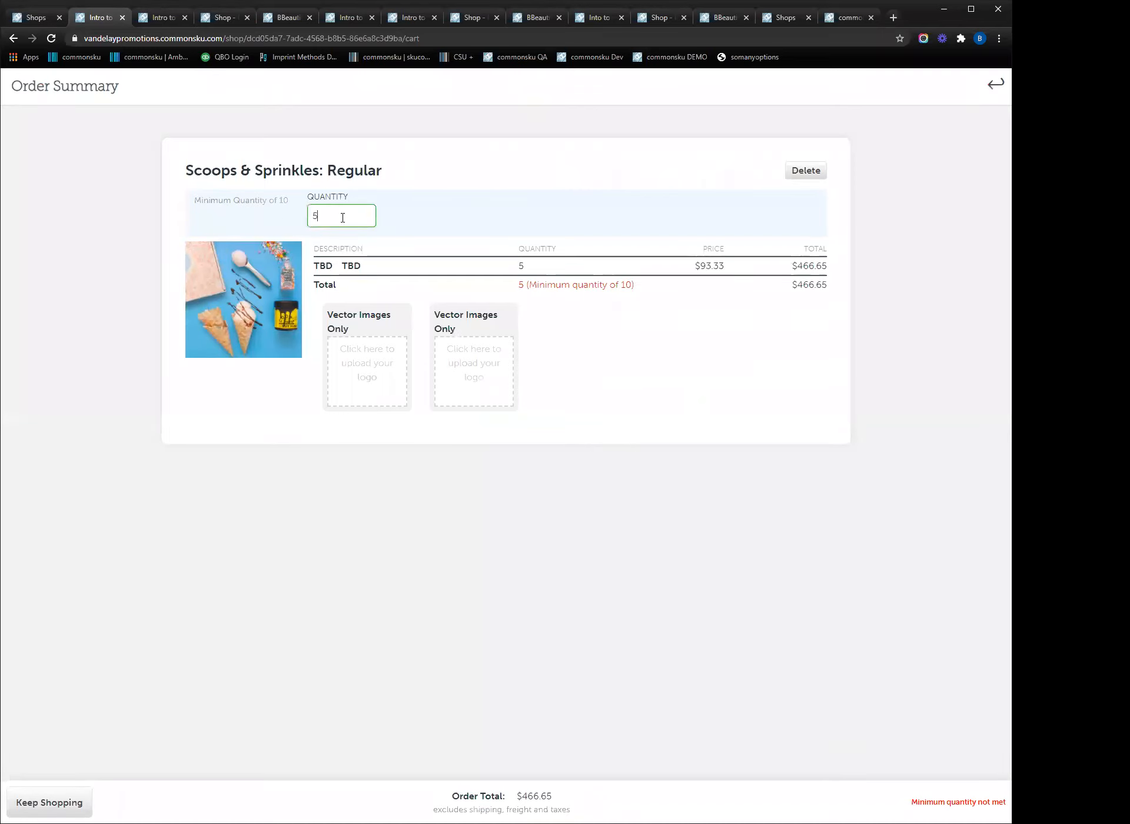
{"action": "key", "text": "BackSpace"}
{"action": "type", "text": "10"}
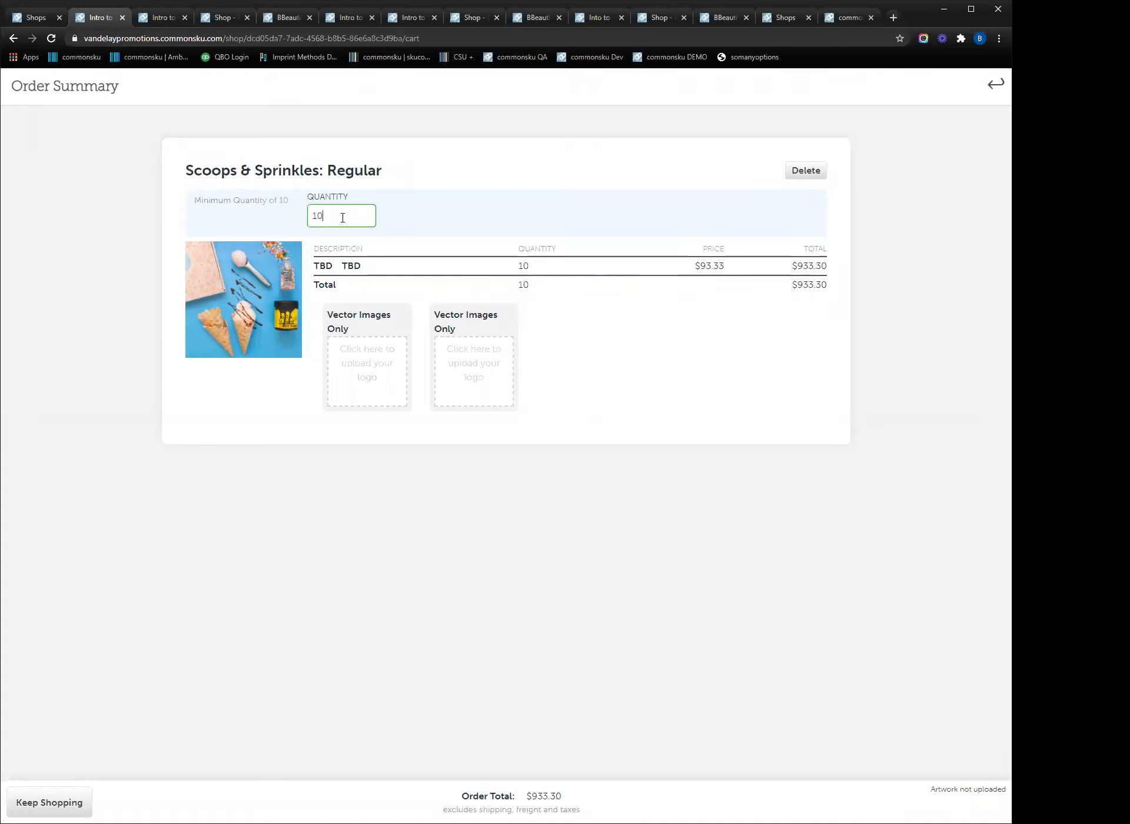
{"action": "left_click", "coordinate": [624, 302]}
- Upload BBlogo7.png as the first artwork for Scoops & Sprinkles and reuse the same logo for the second artwork
{"action": "left_click", "coordinate": [361, 381]}
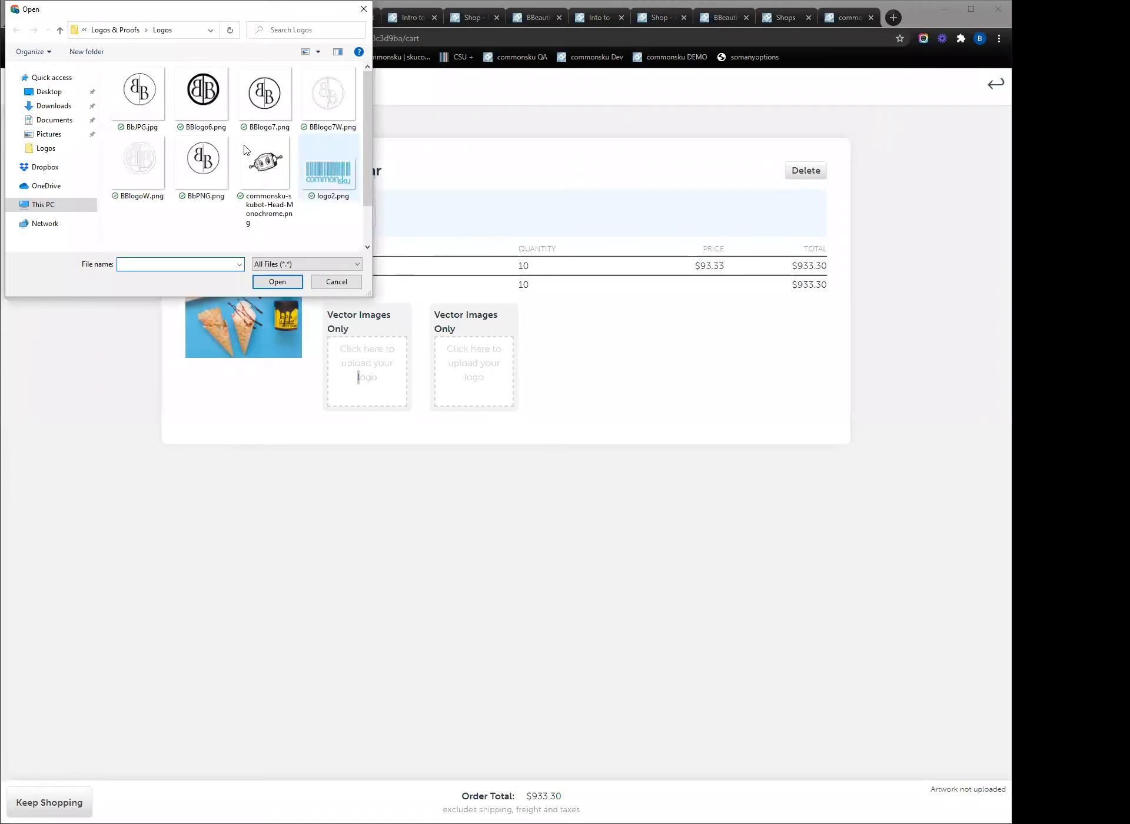
{"action": "left_click", "coordinate": [264, 94]}
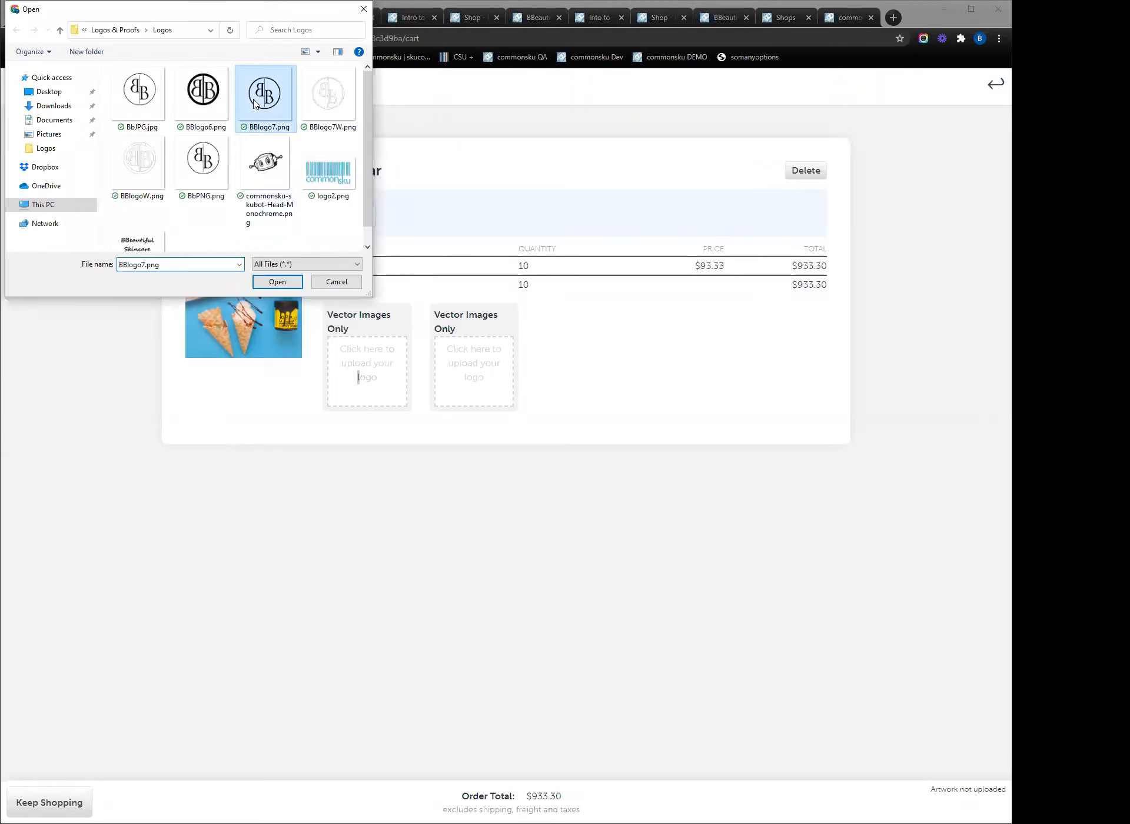
{"action": "left_click", "coordinate": [287, 283]}
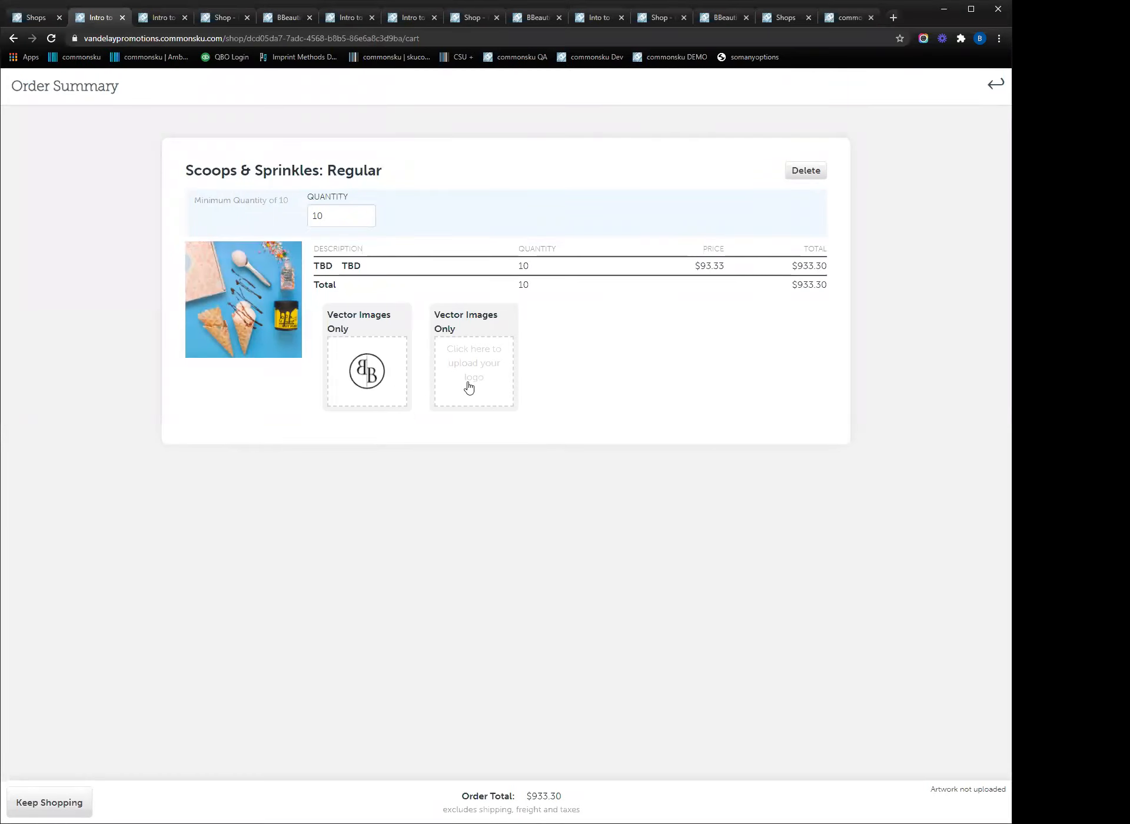
{"action": "left_click", "coordinate": [486, 374]}
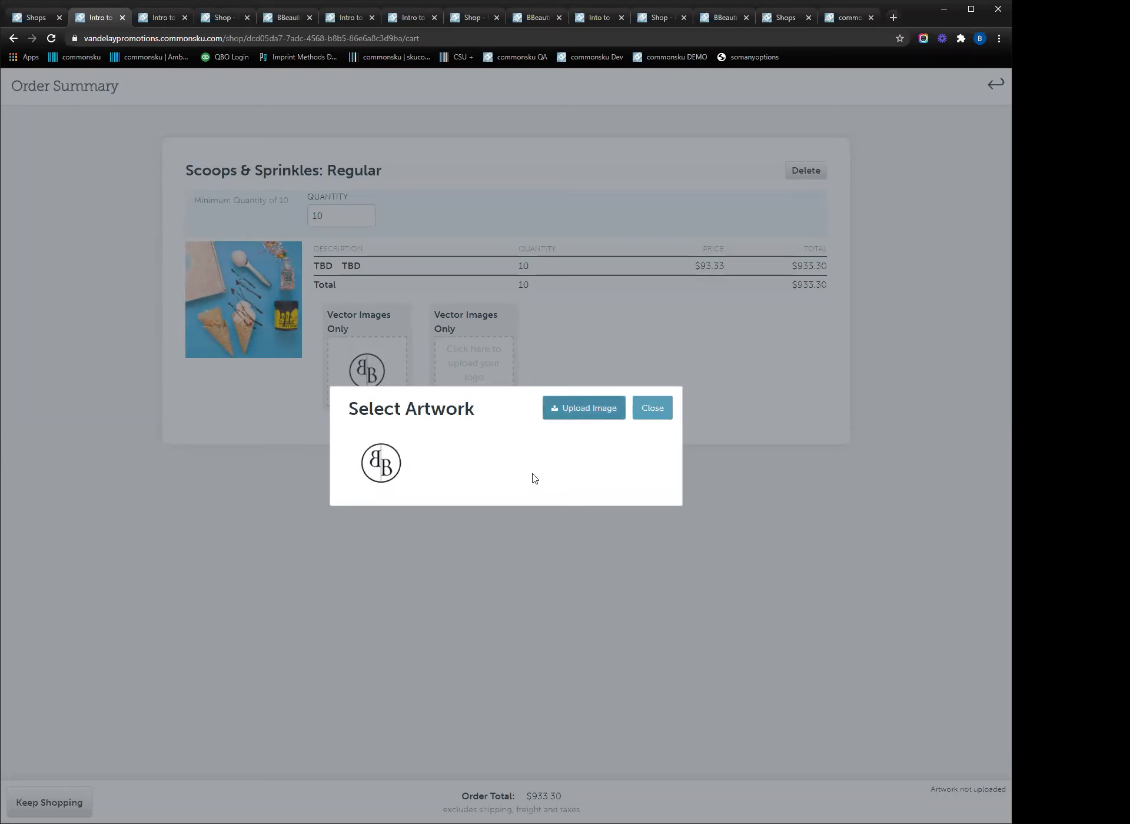
{"action": "left_click", "coordinate": [369, 477]}
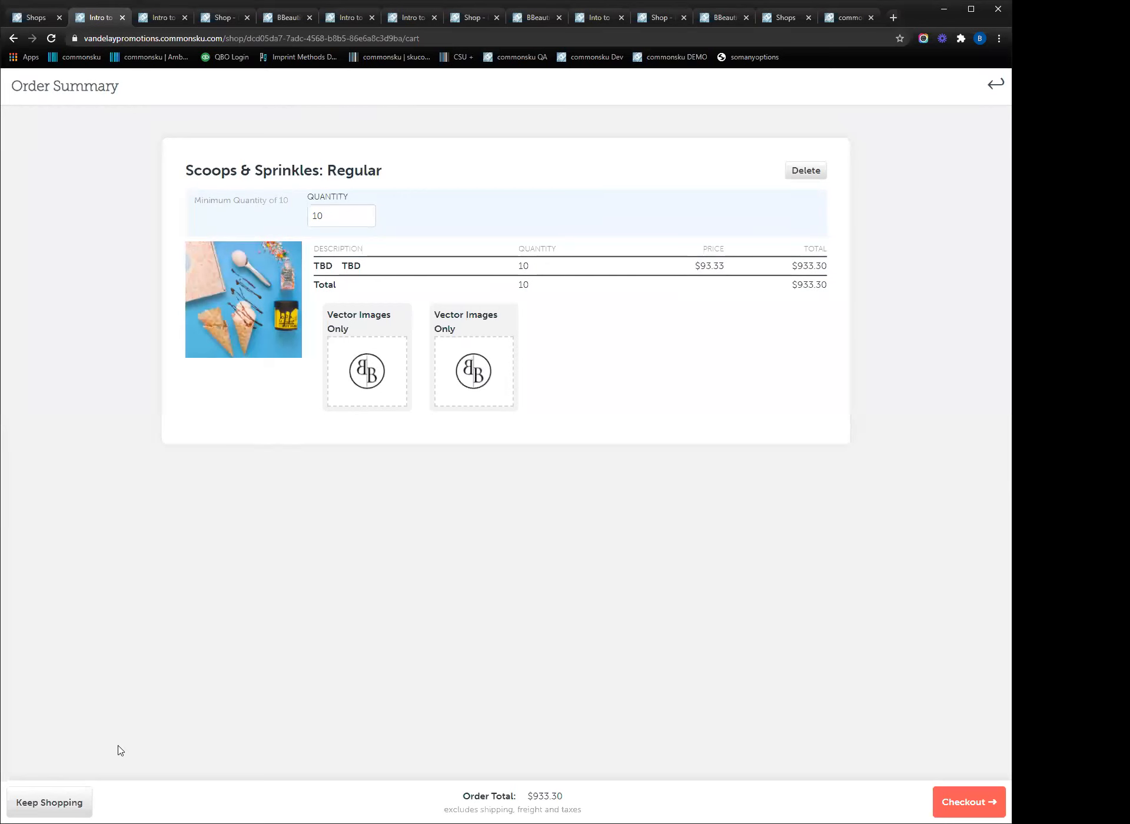
- Continue shopping in the Drink category, open the 20oz. Vacuum-Sealed Stainless Water Bottle with Bamboo Lid and review its imprint pricing note
{"action": "left_click", "coordinate": [76, 798]}
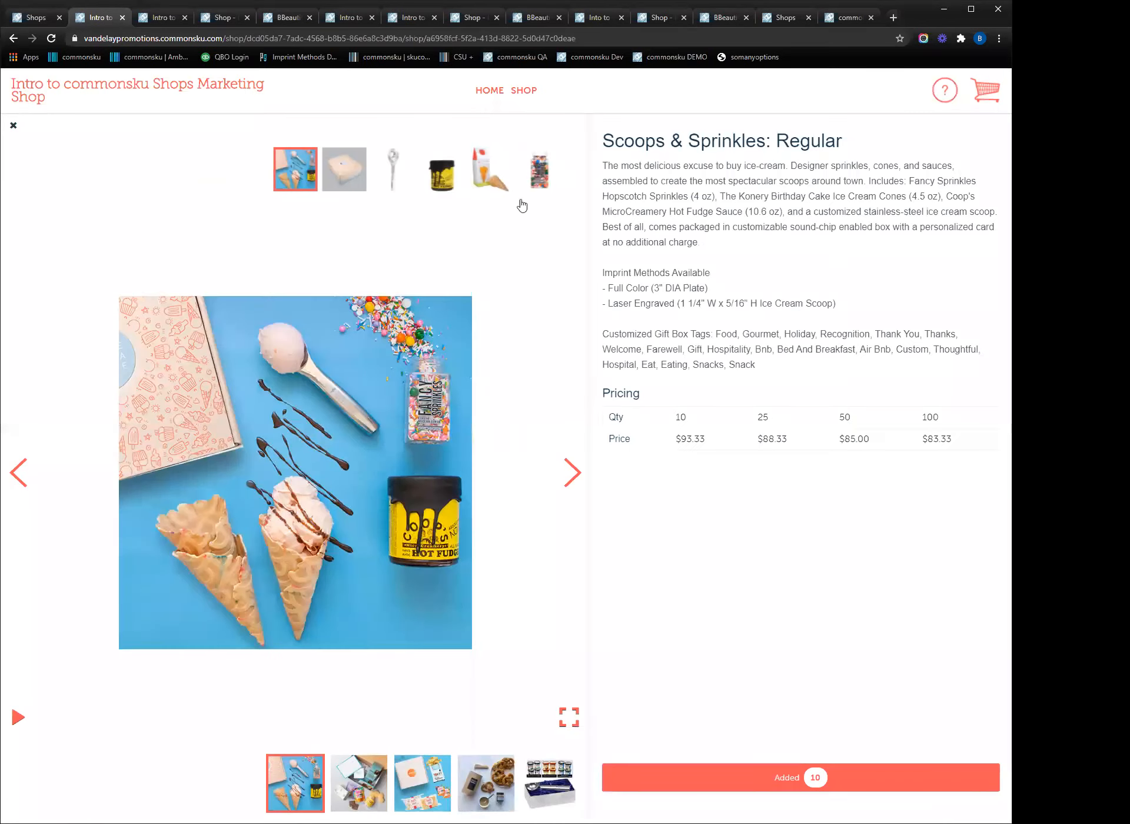
{"action": "left_click", "coordinate": [518, 93]}
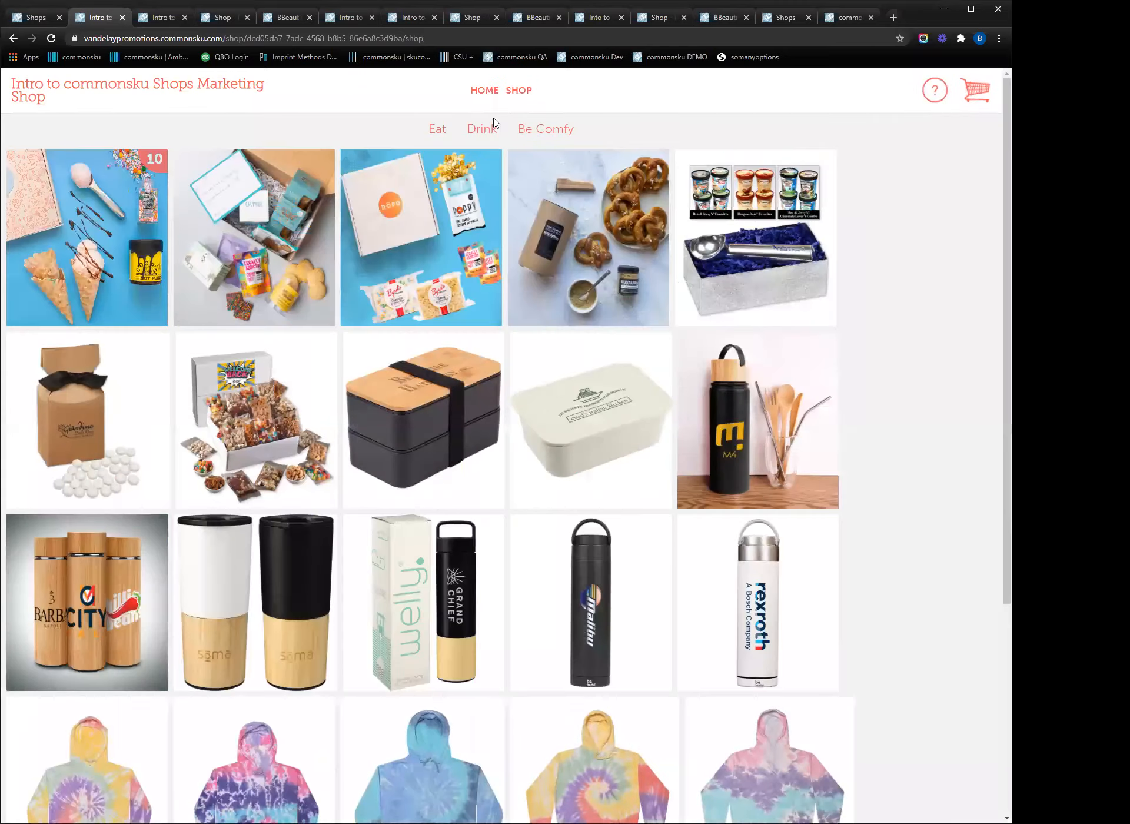
{"action": "left_click", "coordinate": [483, 131]}
{"action": "mouse_move", "coordinate": [102, 308]}
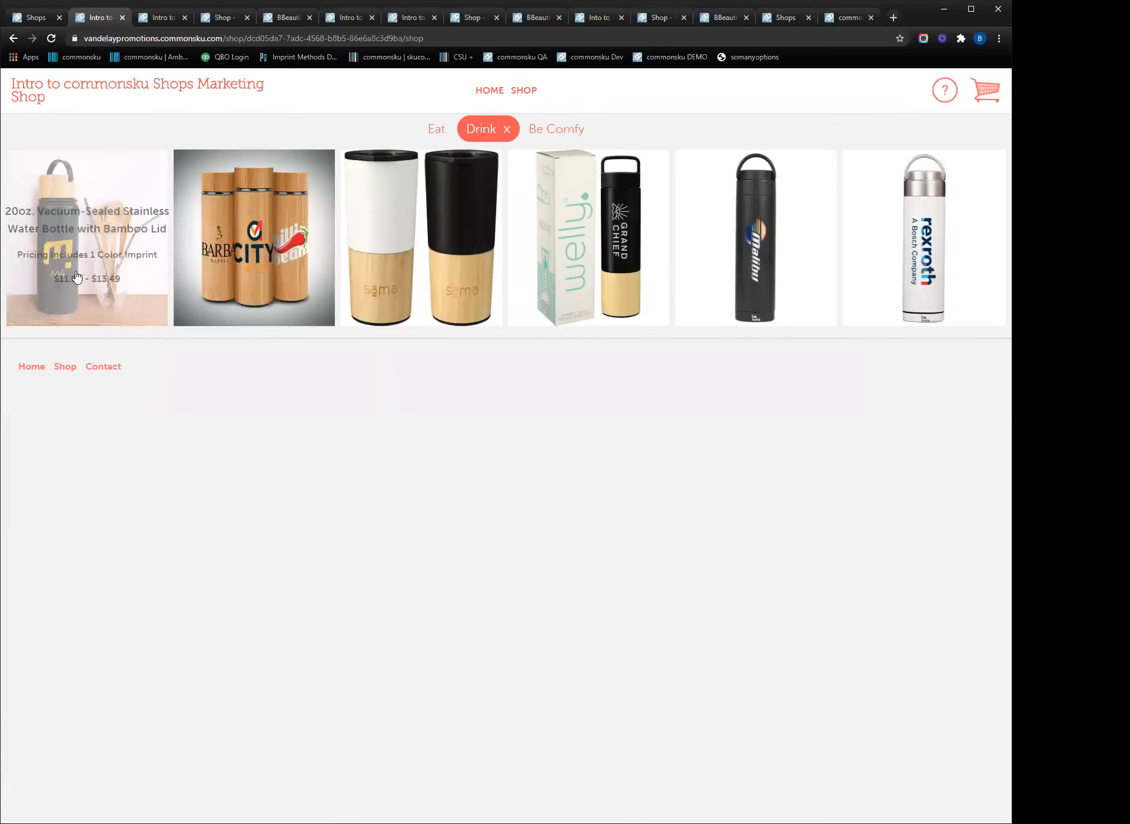
{"action": "left_click", "coordinate": [115, 271]}
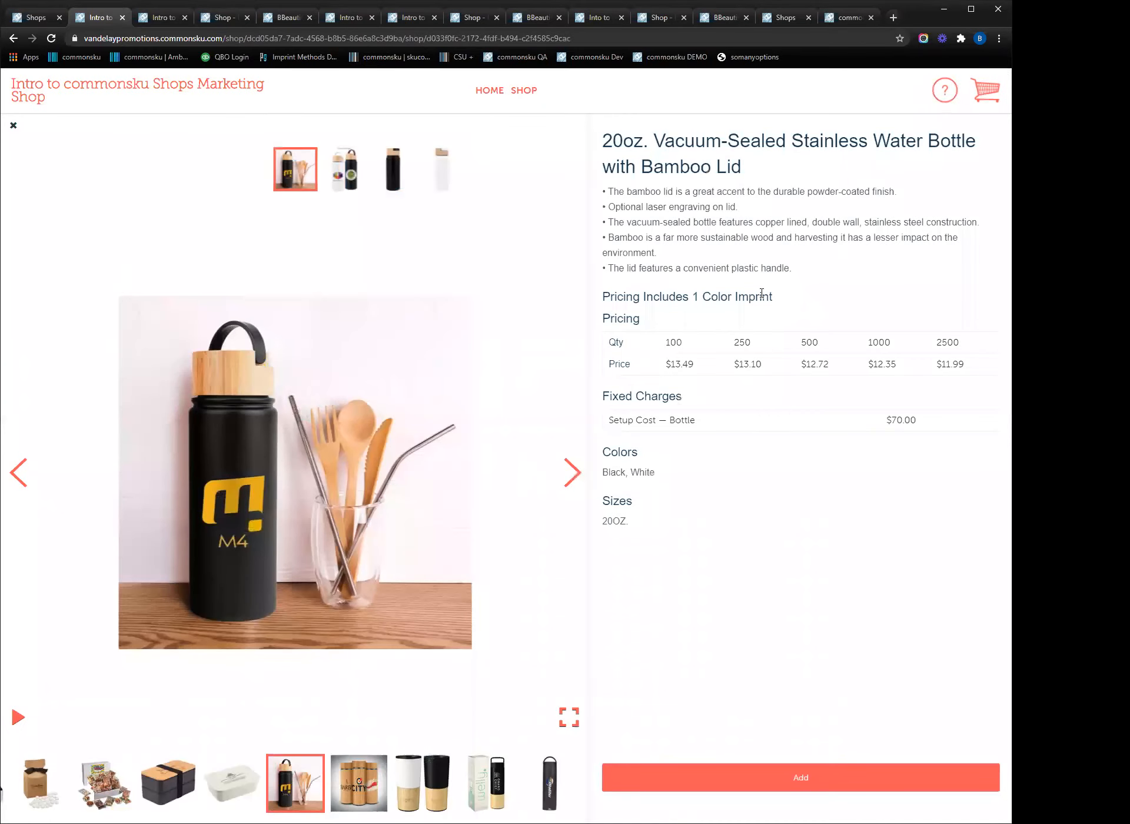
{"action": "triple_click", "coordinate": [757, 301]}
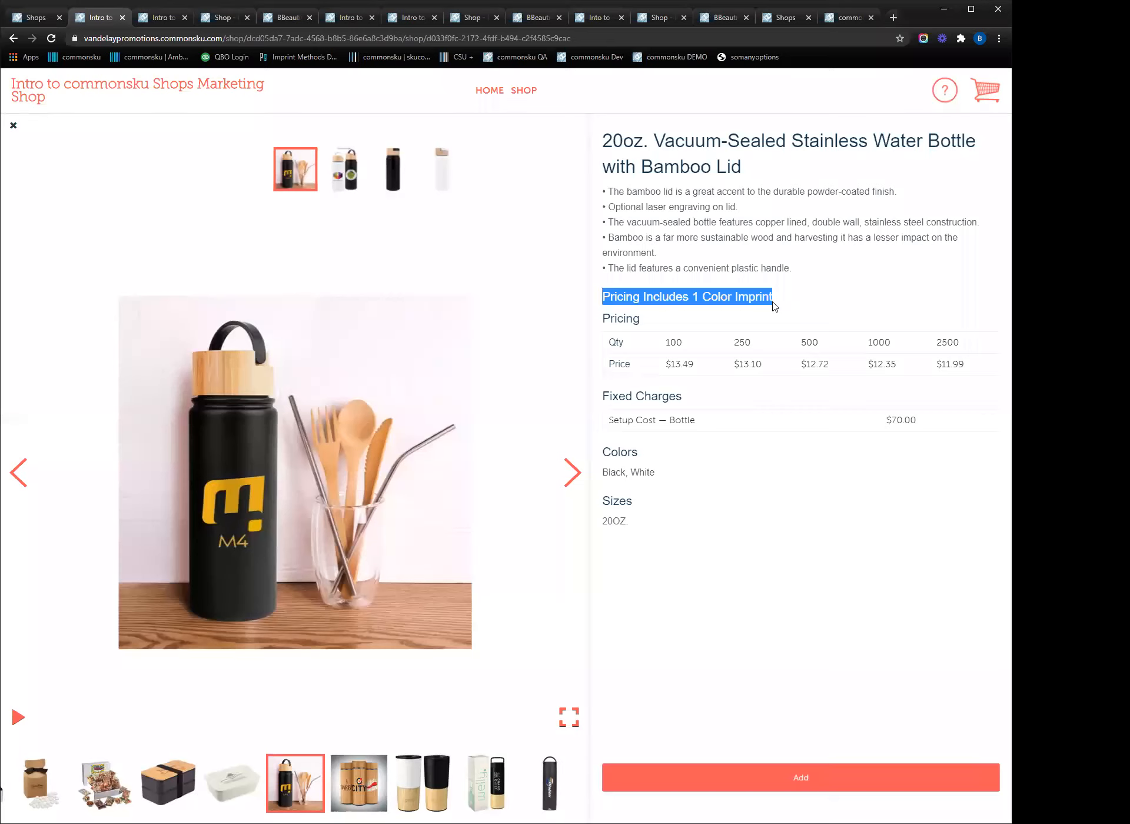
{"action": "left_click", "coordinate": [784, 309]}
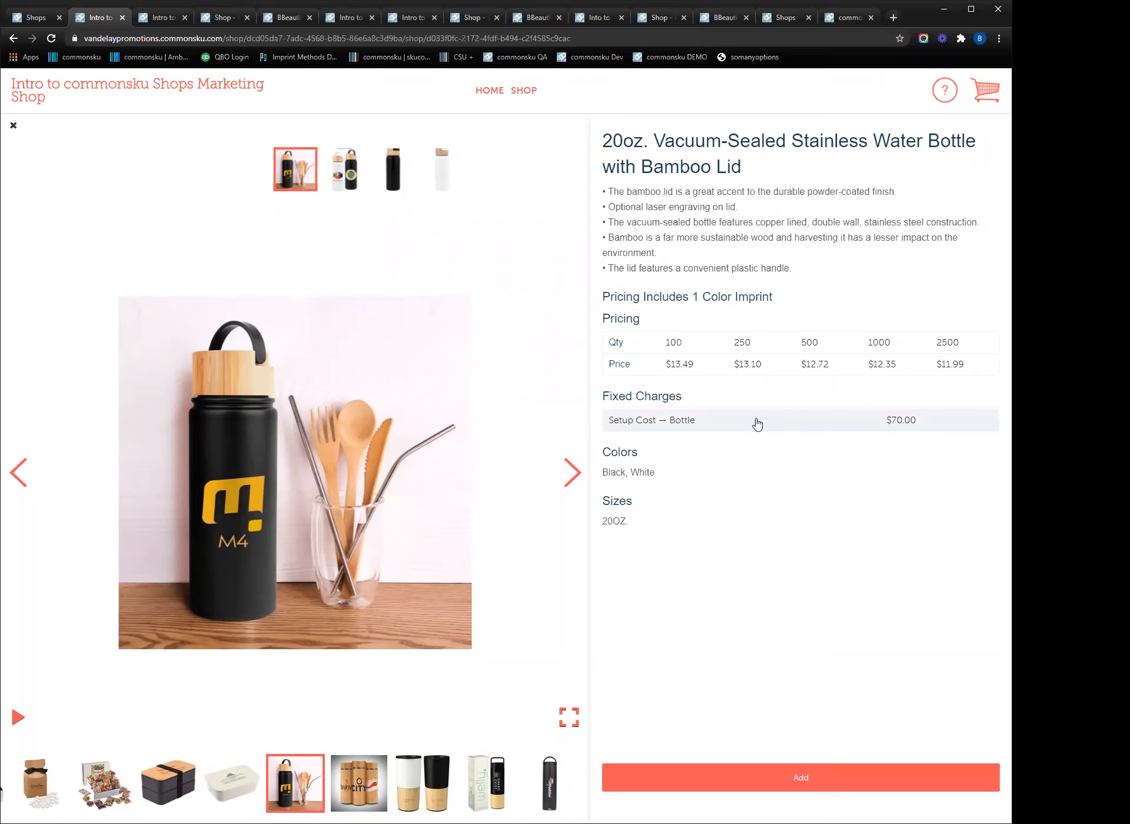
- Add the bamboo-lid water bottle to the order in Black, 20OZ., with a quantity of 100
{"action": "left_click", "coordinate": [788, 778]}
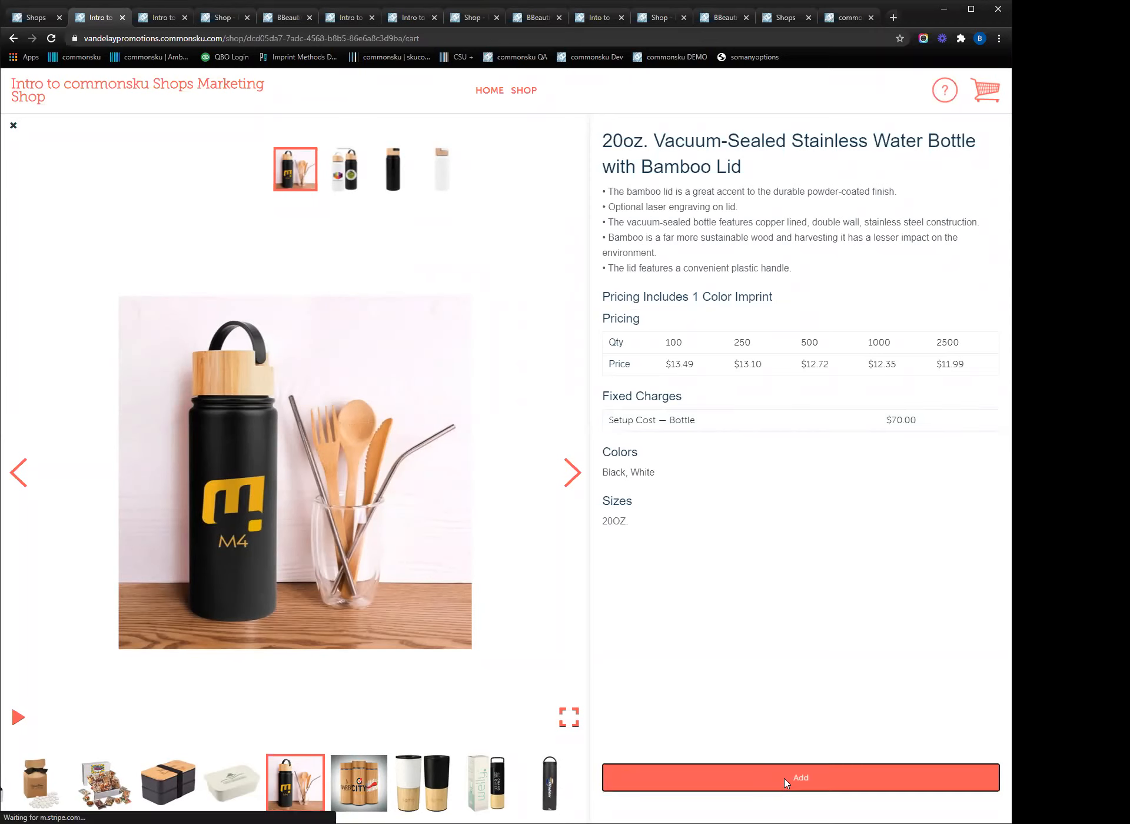
{"action": "left_click", "coordinate": [349, 481]}
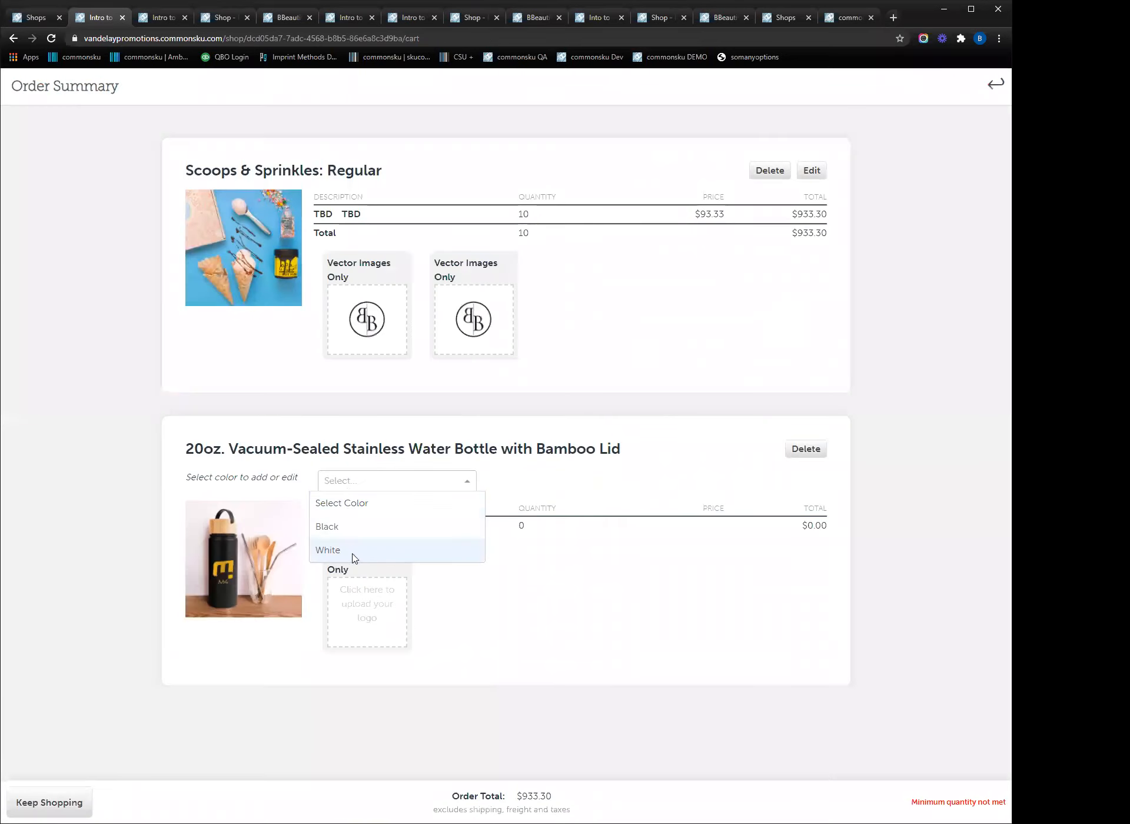
{"action": "left_click", "coordinate": [362, 527]}
{"action": "left_click", "coordinate": [349, 532]}
{"action": "type", "text": "100"}
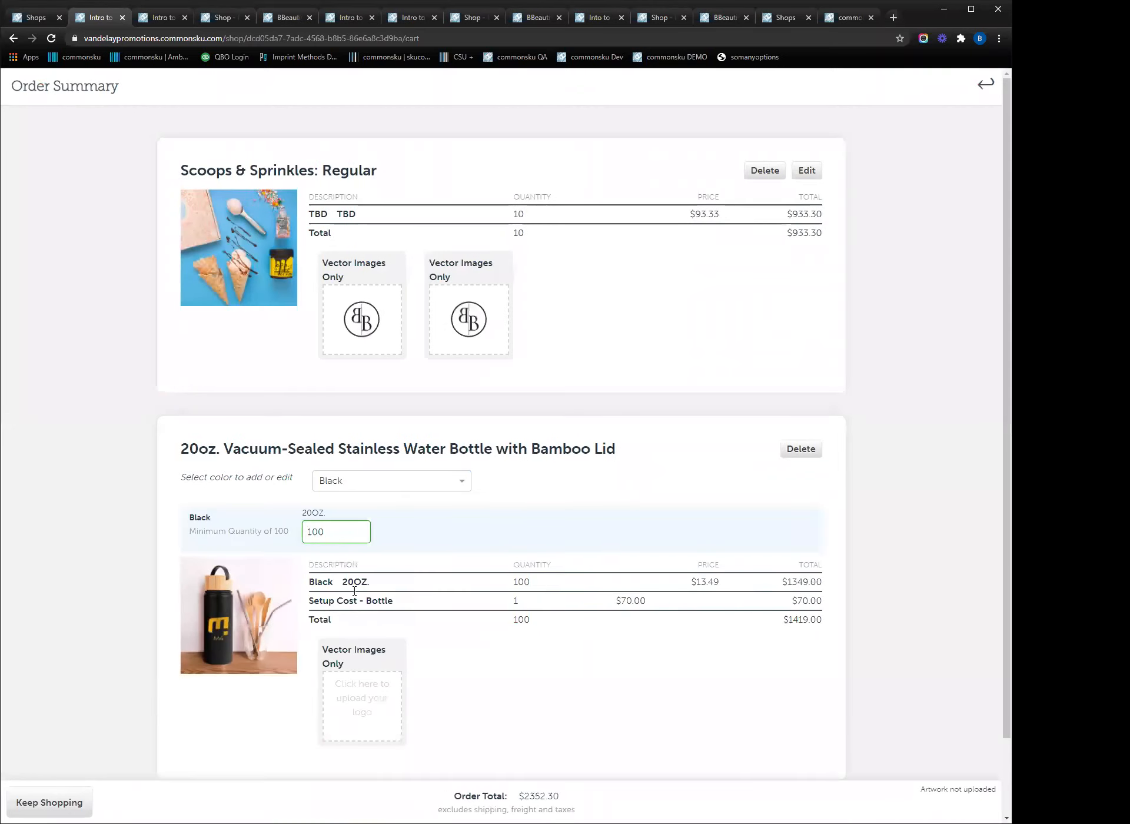
- Assign the already uploaded BB logo as the water bottle's artwork and proceed to checkout
{"action": "left_click", "coordinate": [355, 704]}
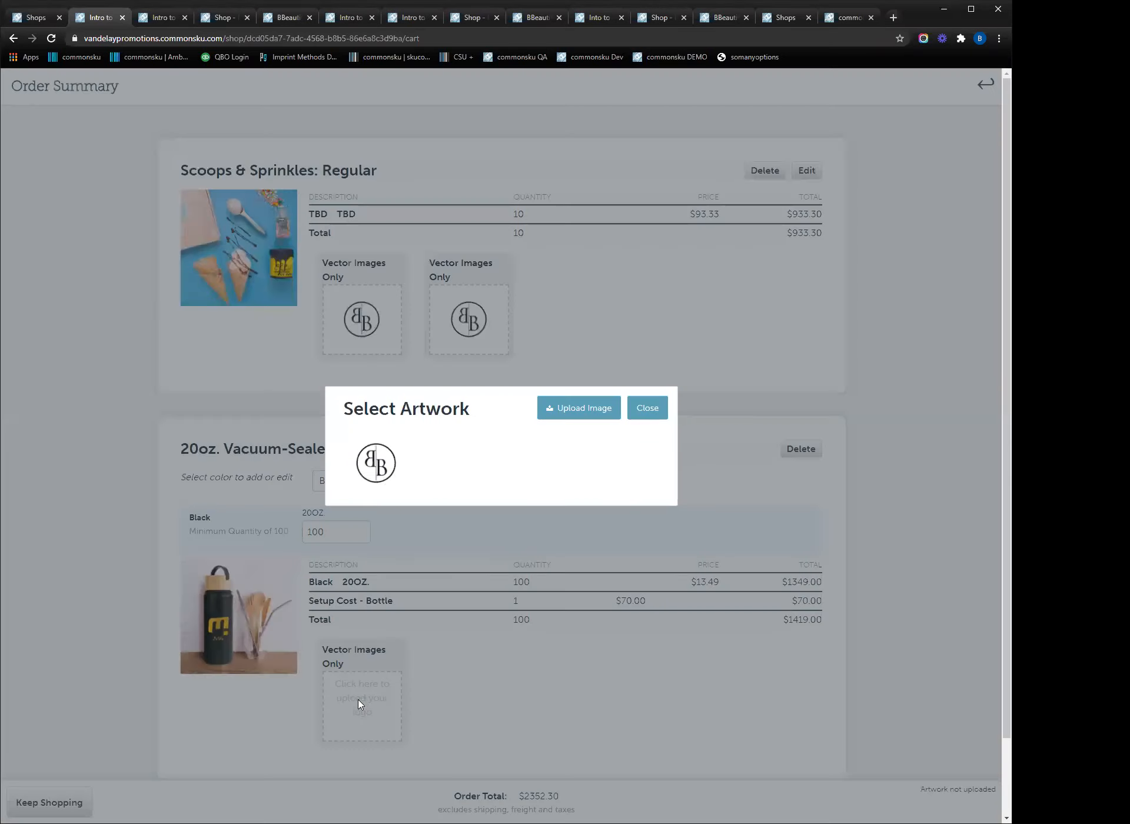
{"action": "left_click", "coordinate": [380, 471]}
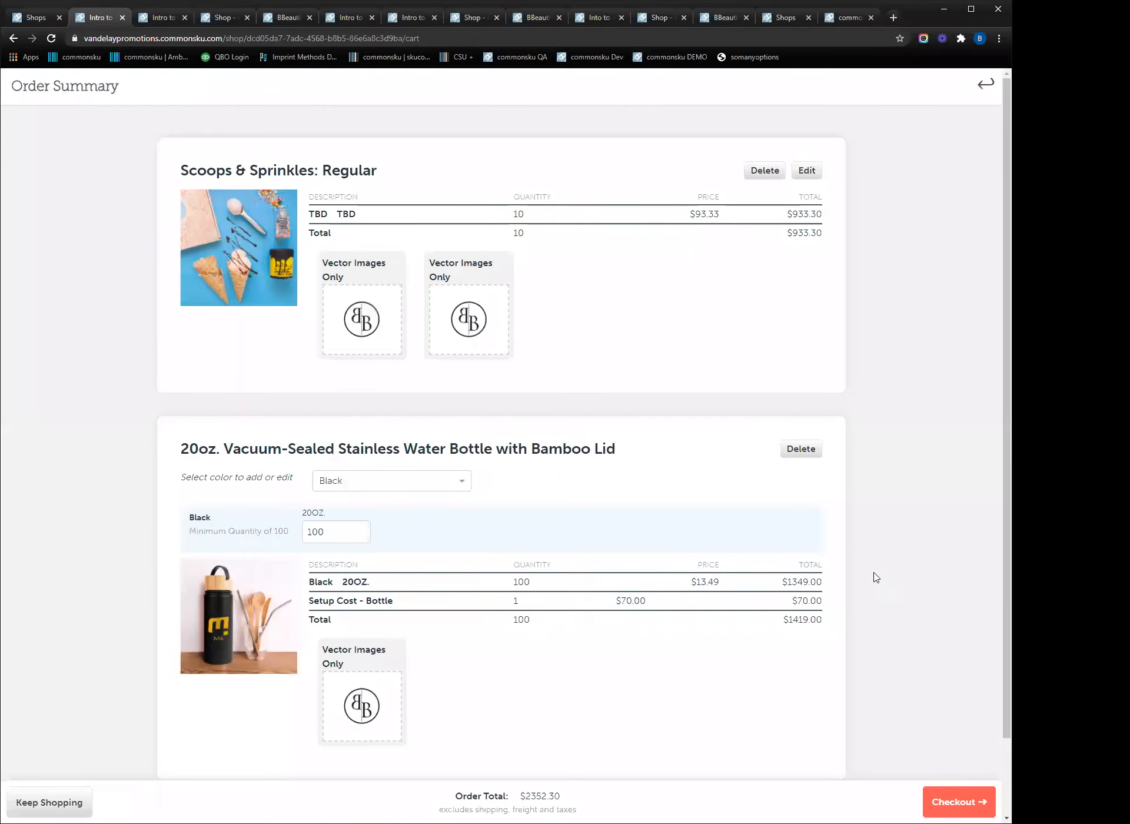
{"action": "left_click", "coordinate": [987, 805]}
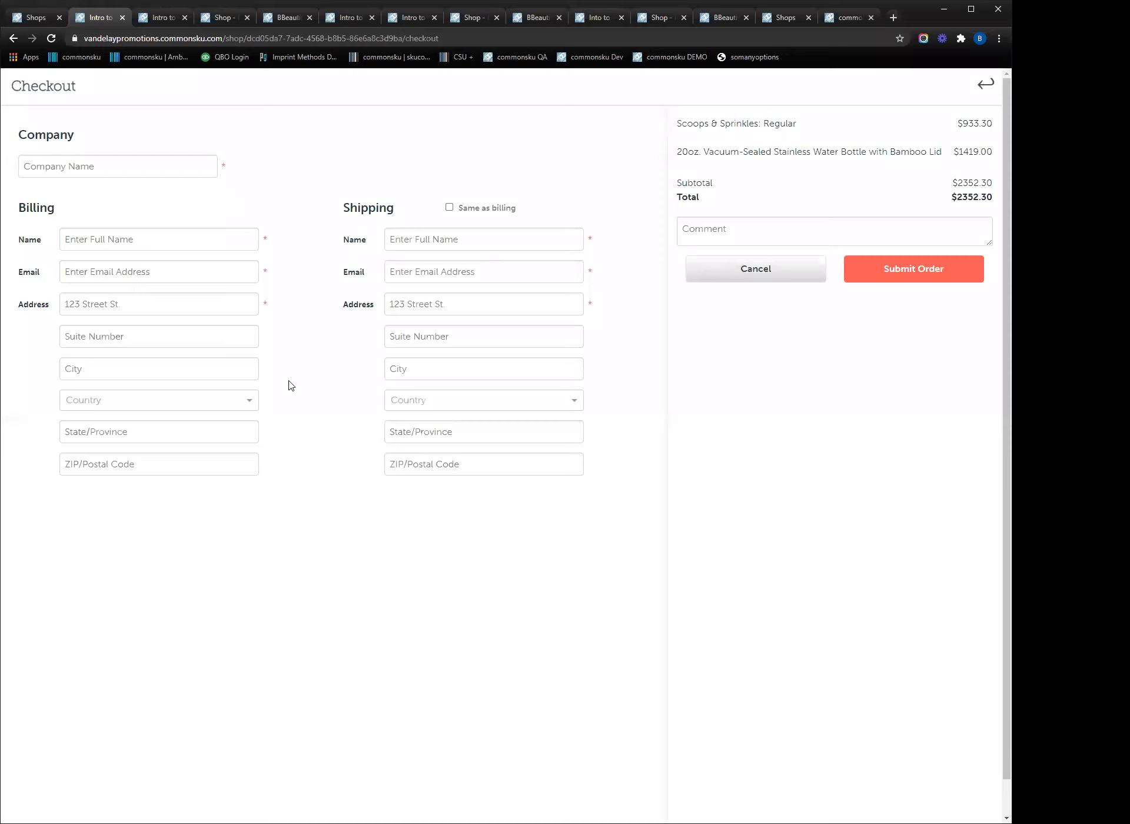
- Set the checkout's shipping details to be the same as billing and view the order's thank-you receipt page
{"action": "left_click", "coordinate": [449, 207]}
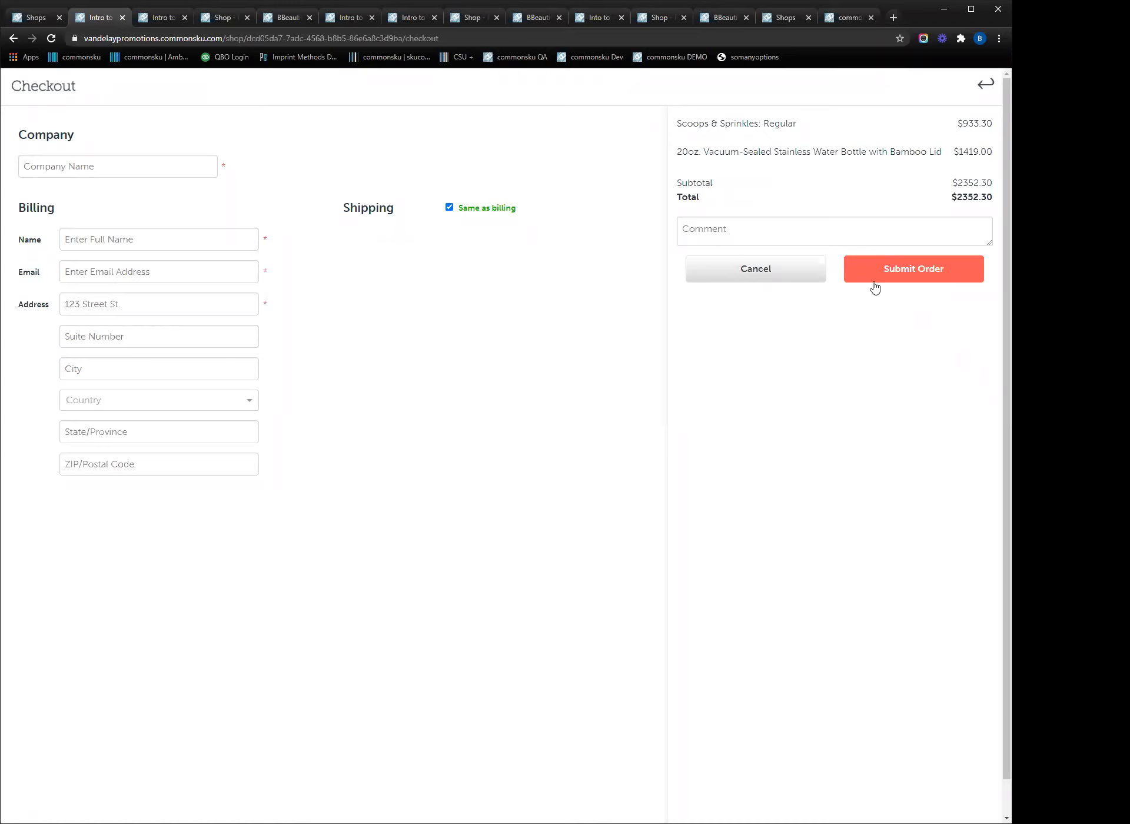
{"action": "left_click", "coordinate": [168, 17]}
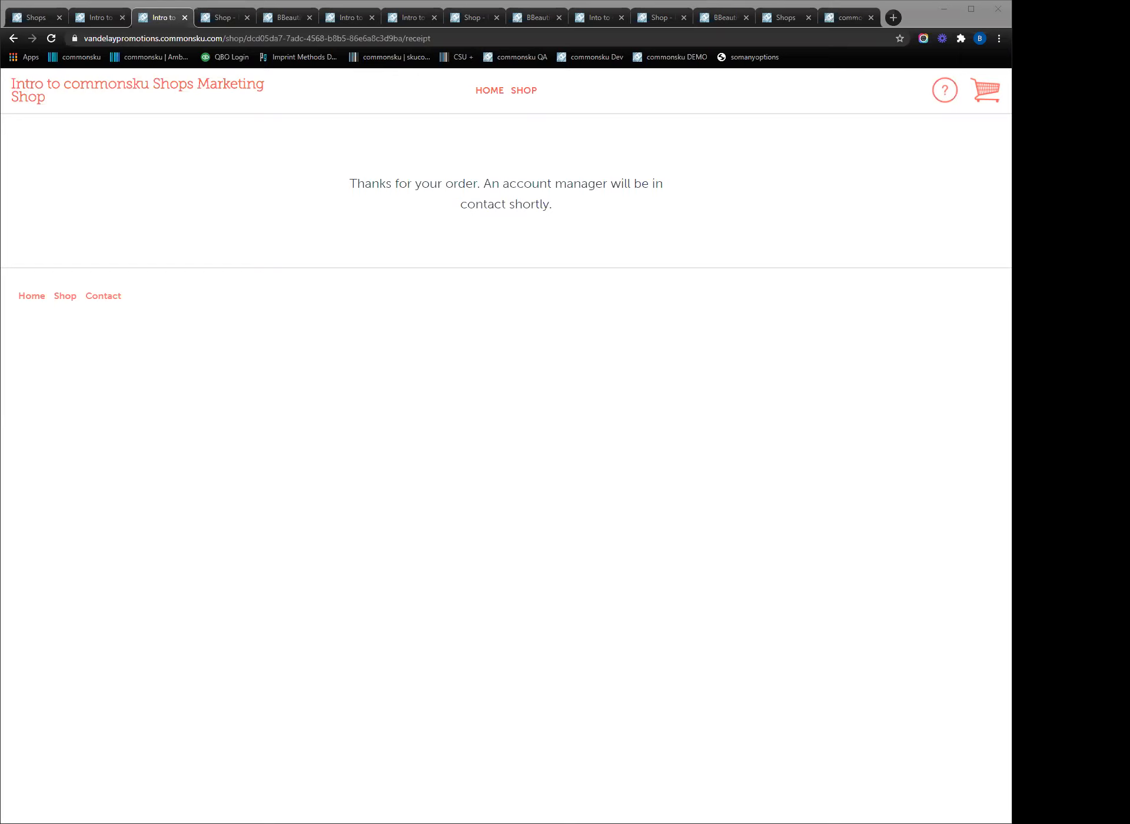
- Review the marketing shop's admin settings and product list, including the page for adding a product from the supplier databases
{"action": "left_click", "coordinate": [212, 19]}
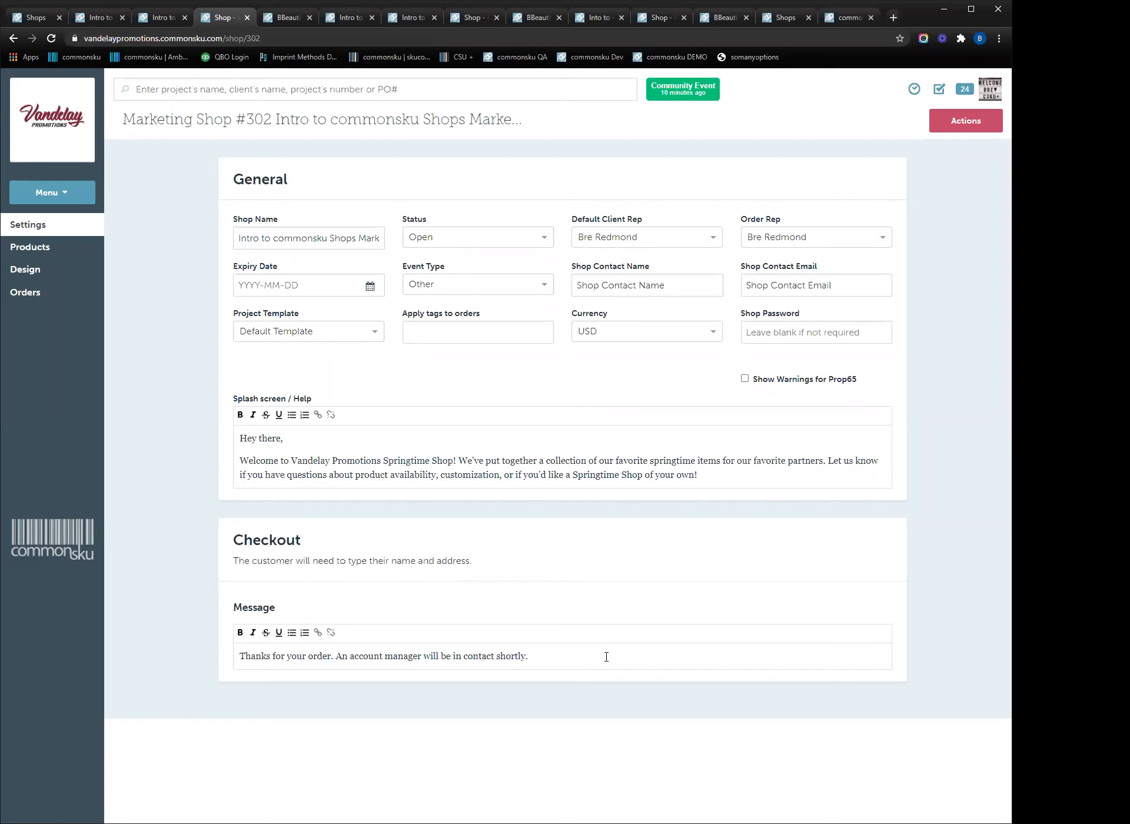
{"action": "left_click", "coordinate": [58, 247]}
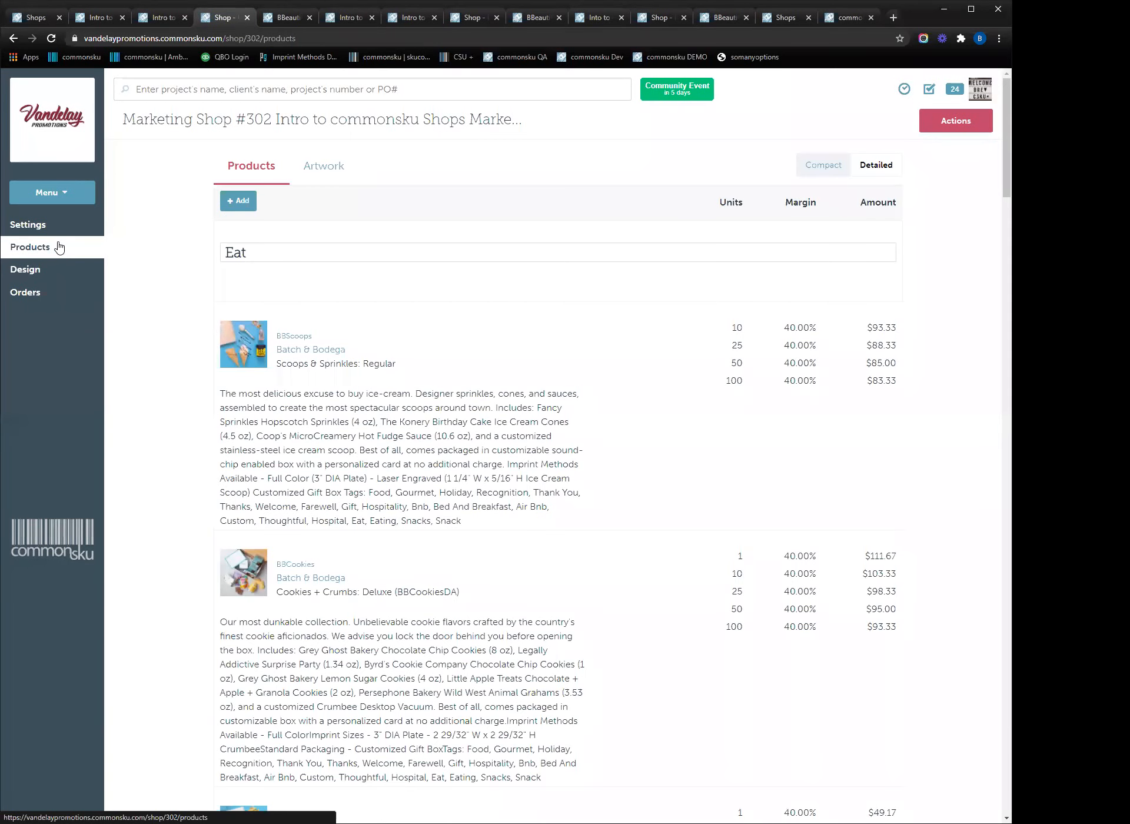
{"action": "left_click", "coordinate": [236, 202]}
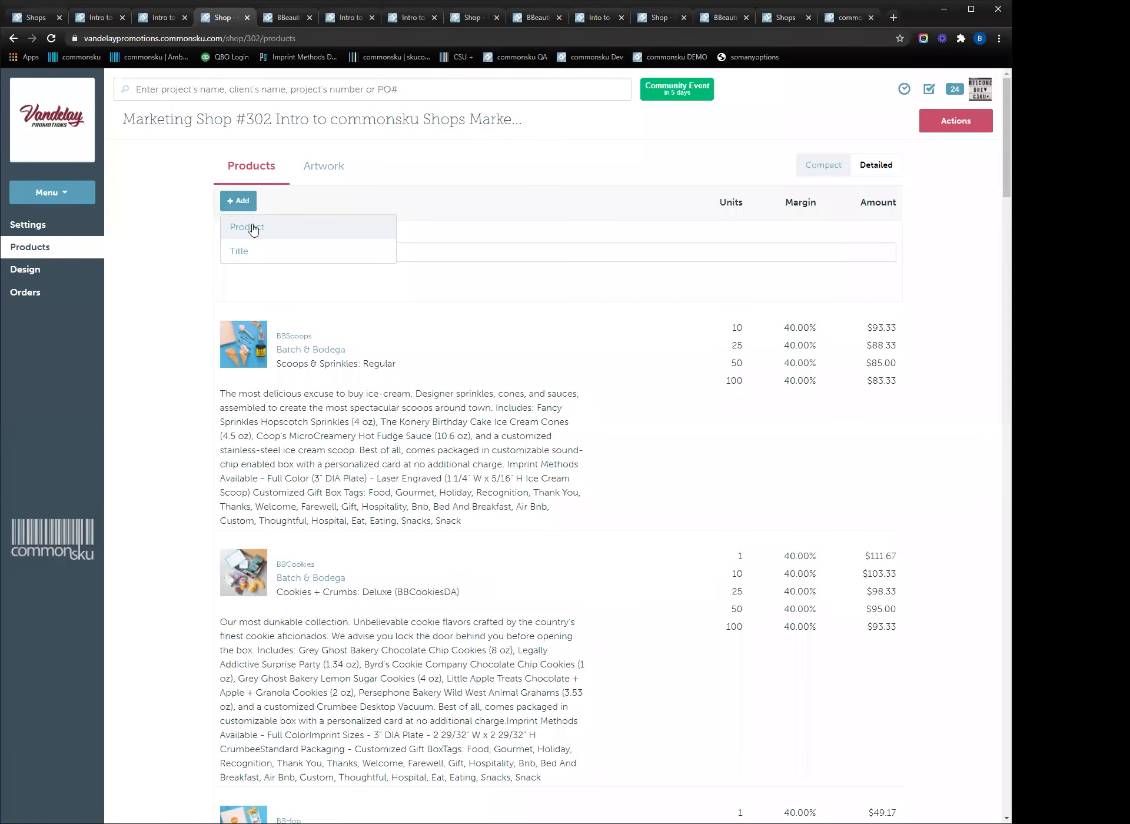
{"action": "left_click", "coordinate": [254, 230]}
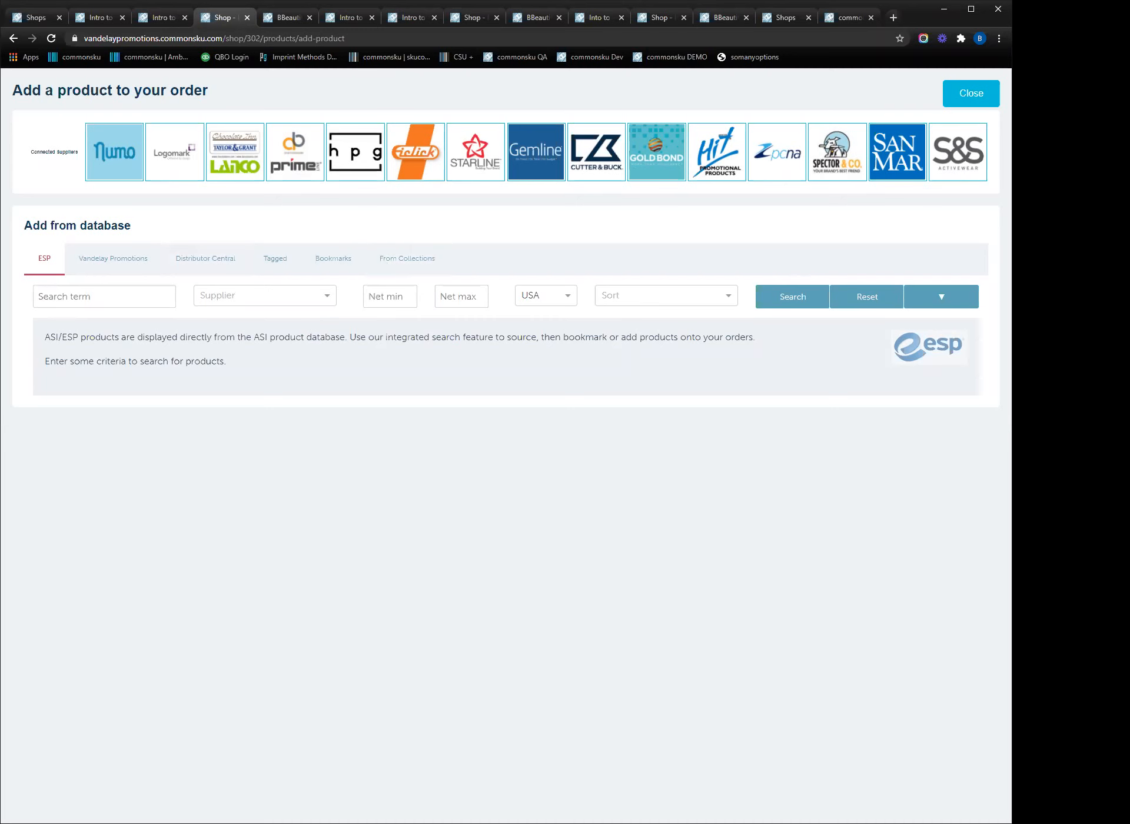
{"action": "left_click", "coordinate": [971, 93]}
{"action": "mouse_move", "coordinate": [500, 377]}
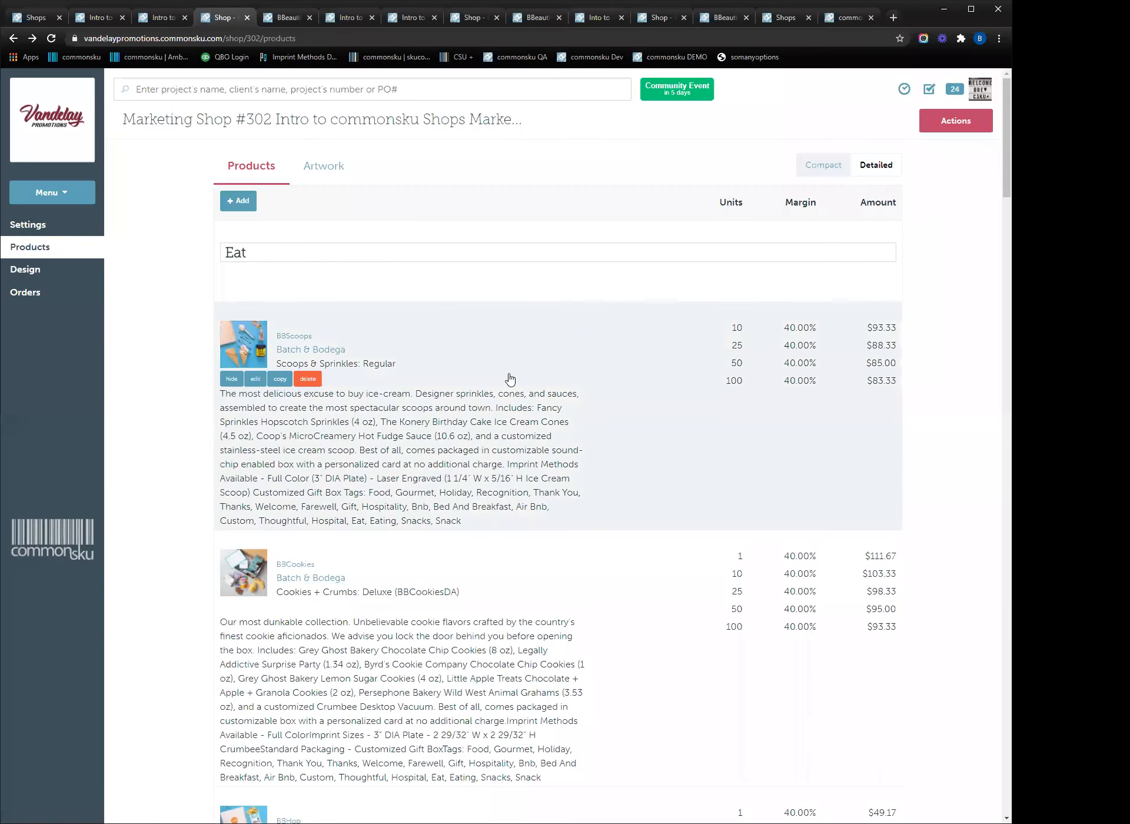
- Open Scoops & Sprinkles: Regular for editing, examine its decoration locations and quantity pricing, and return to the product list
{"action": "left_click", "coordinate": [257, 380]}
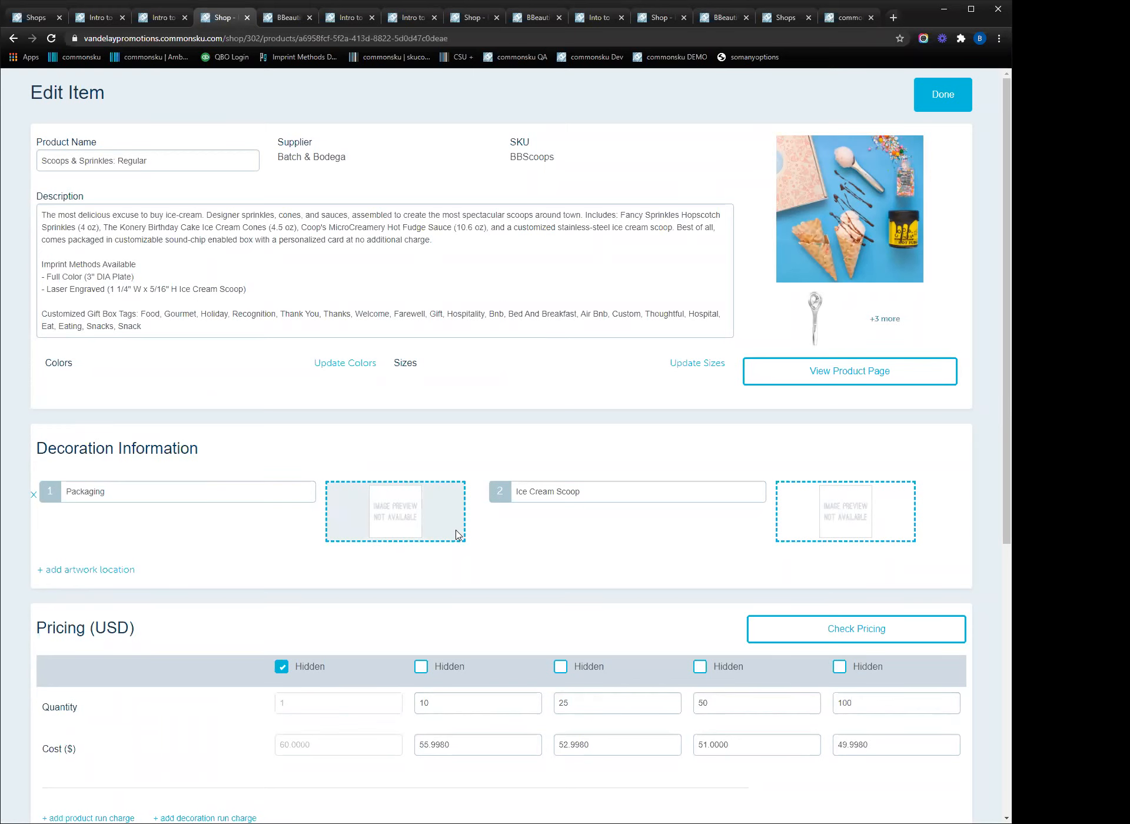
{"action": "left_click", "coordinate": [926, 106]}
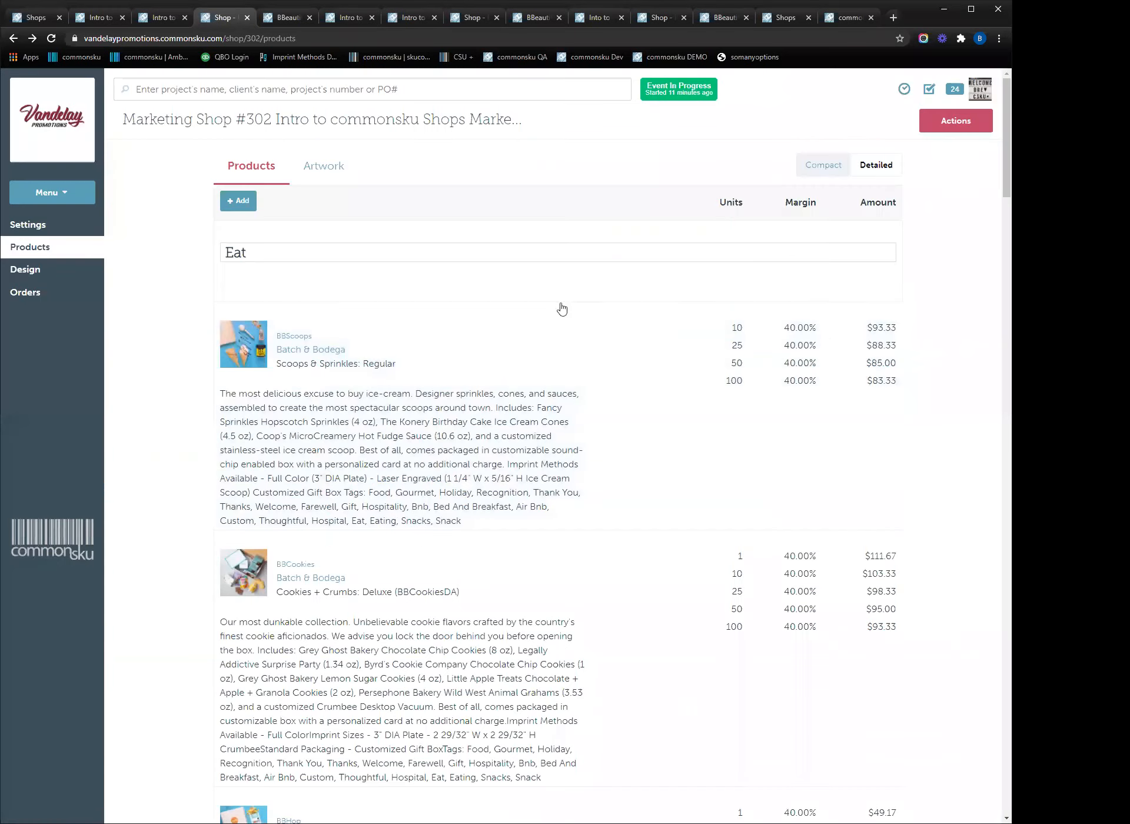
{"action": "mouse_move", "coordinate": [373, 292]}
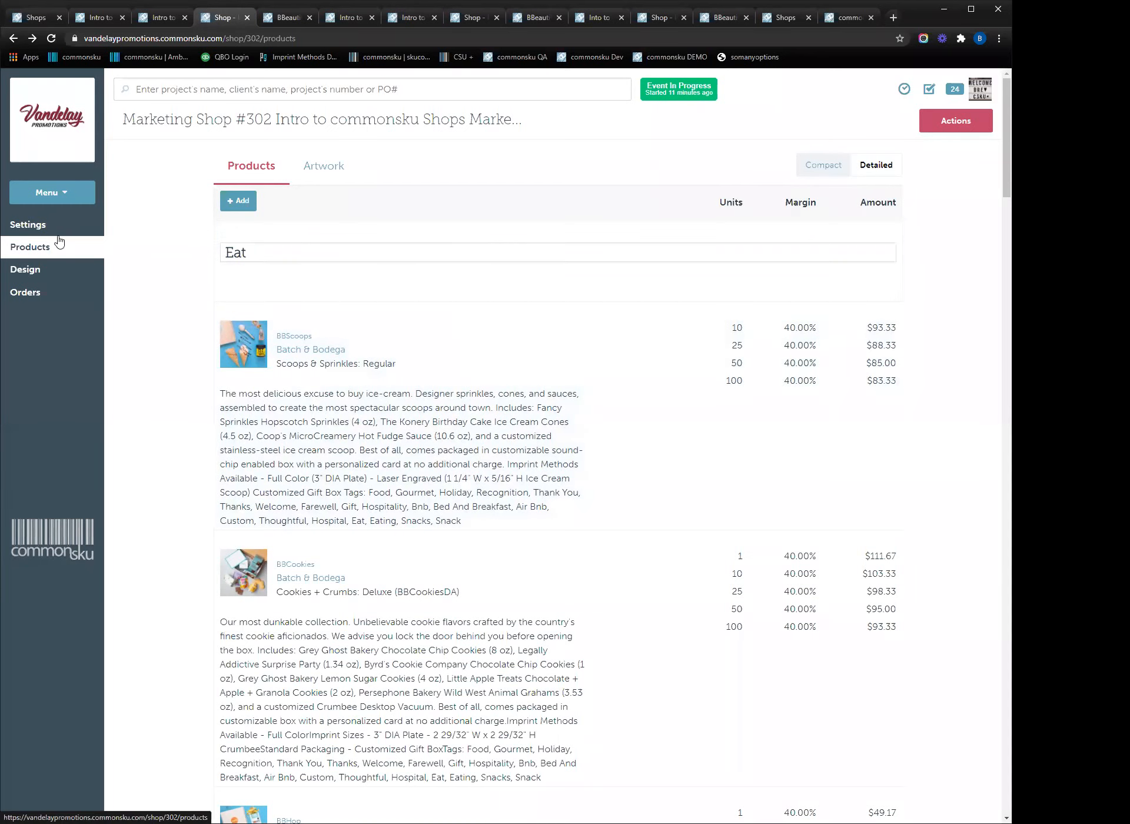
- Open the shop's storefront design and look at the available themes and product list styles, keeping Featured and Tile
{"action": "left_click", "coordinate": [51, 273]}
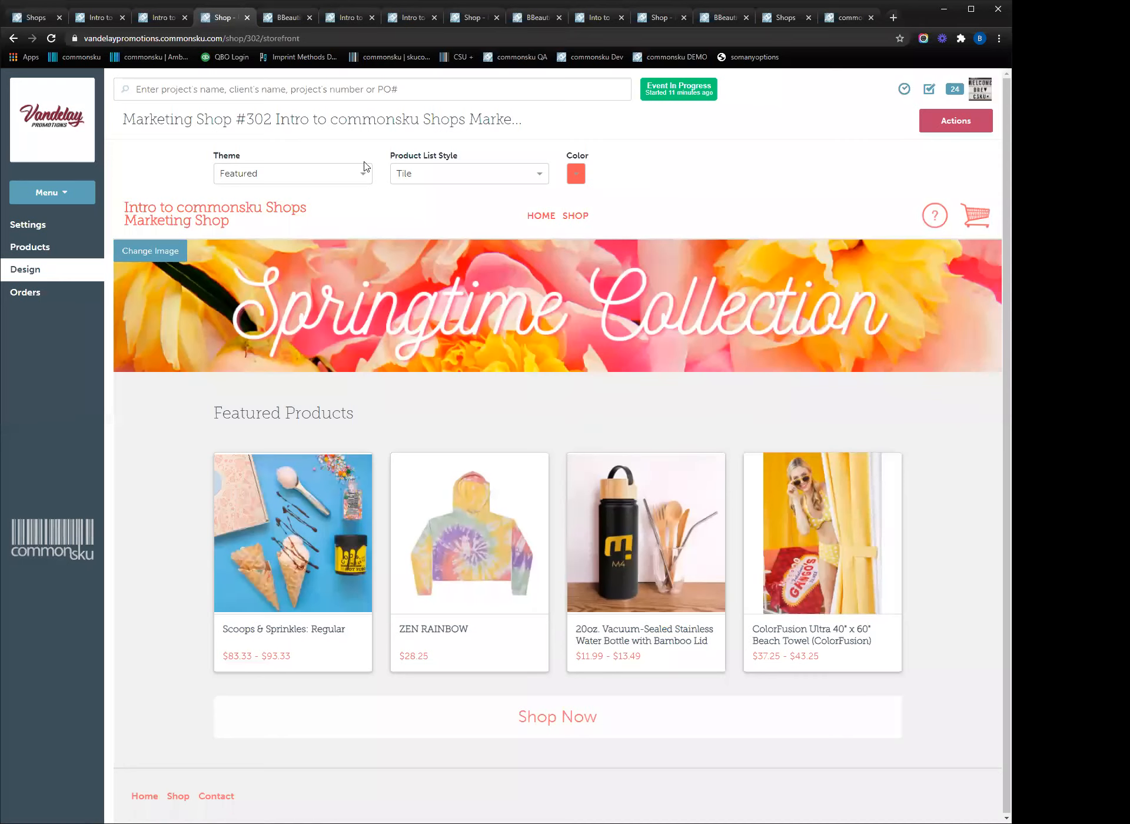
{"action": "left_click", "coordinate": [359, 173]}
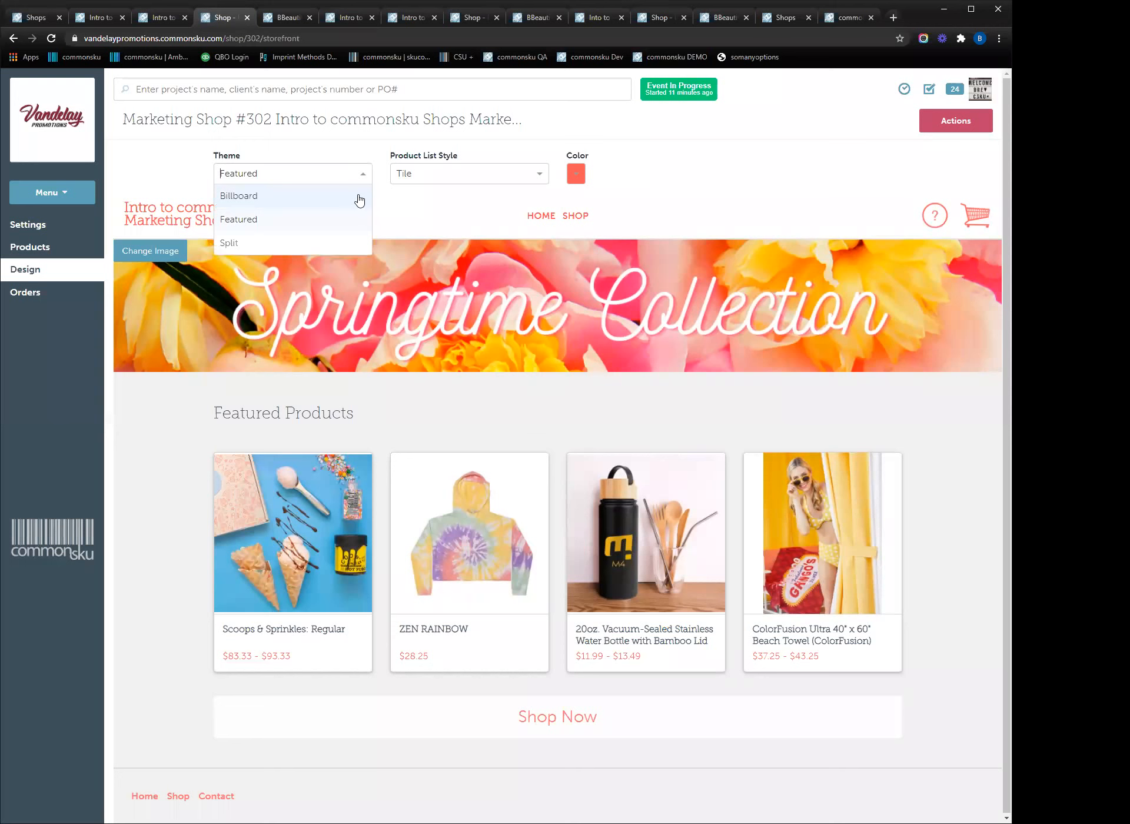
{"action": "left_click", "coordinate": [496, 410]}
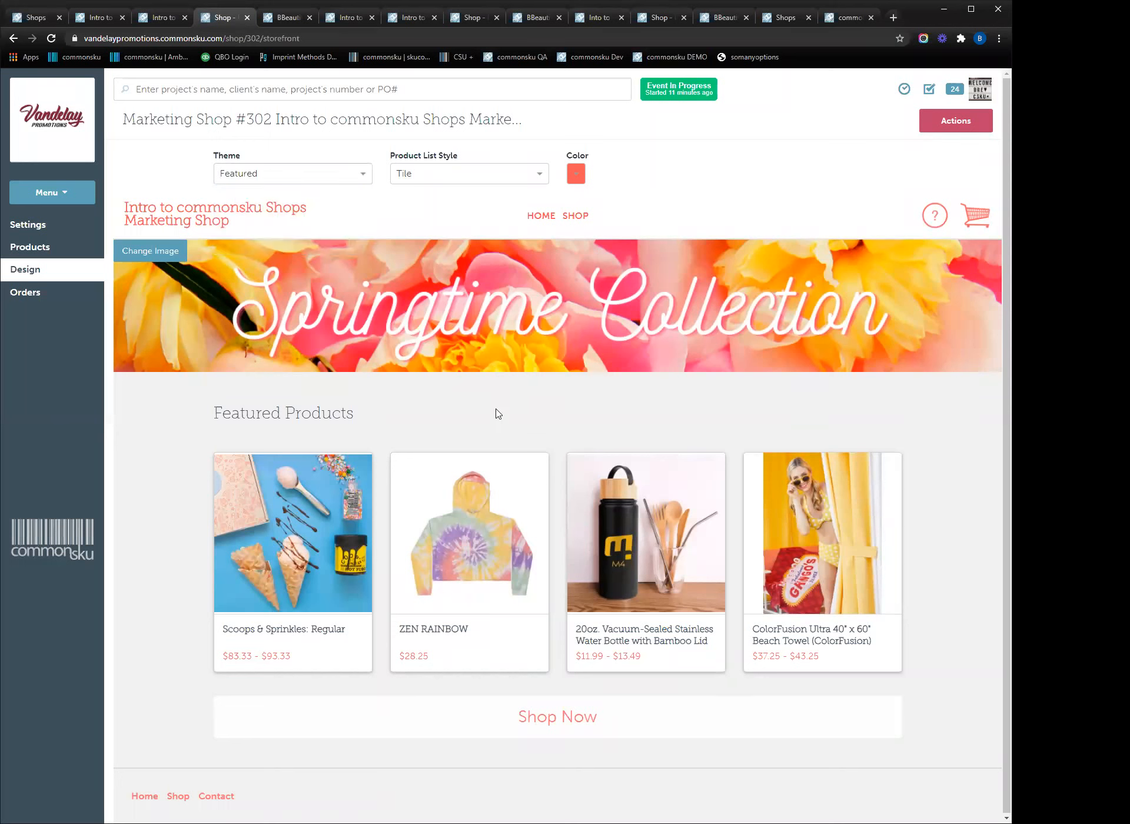
{"action": "left_click", "coordinate": [491, 169]}
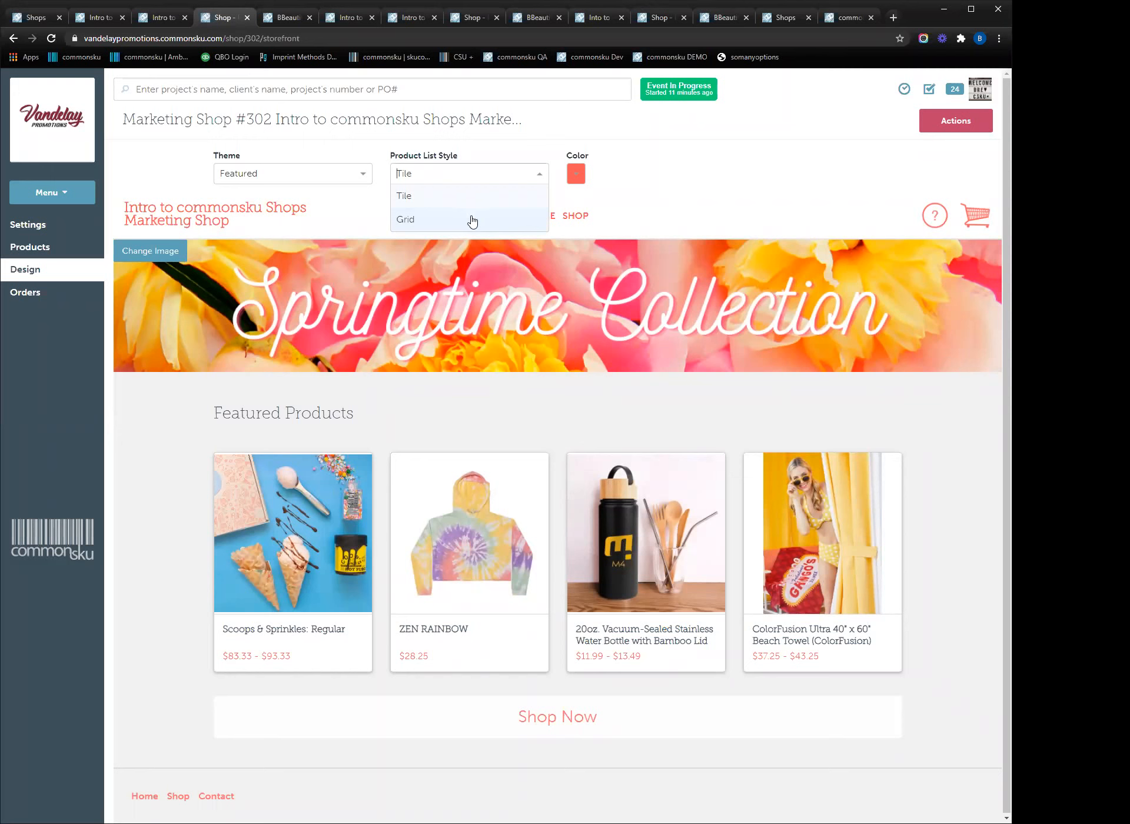
{"action": "left_click", "coordinate": [543, 419]}
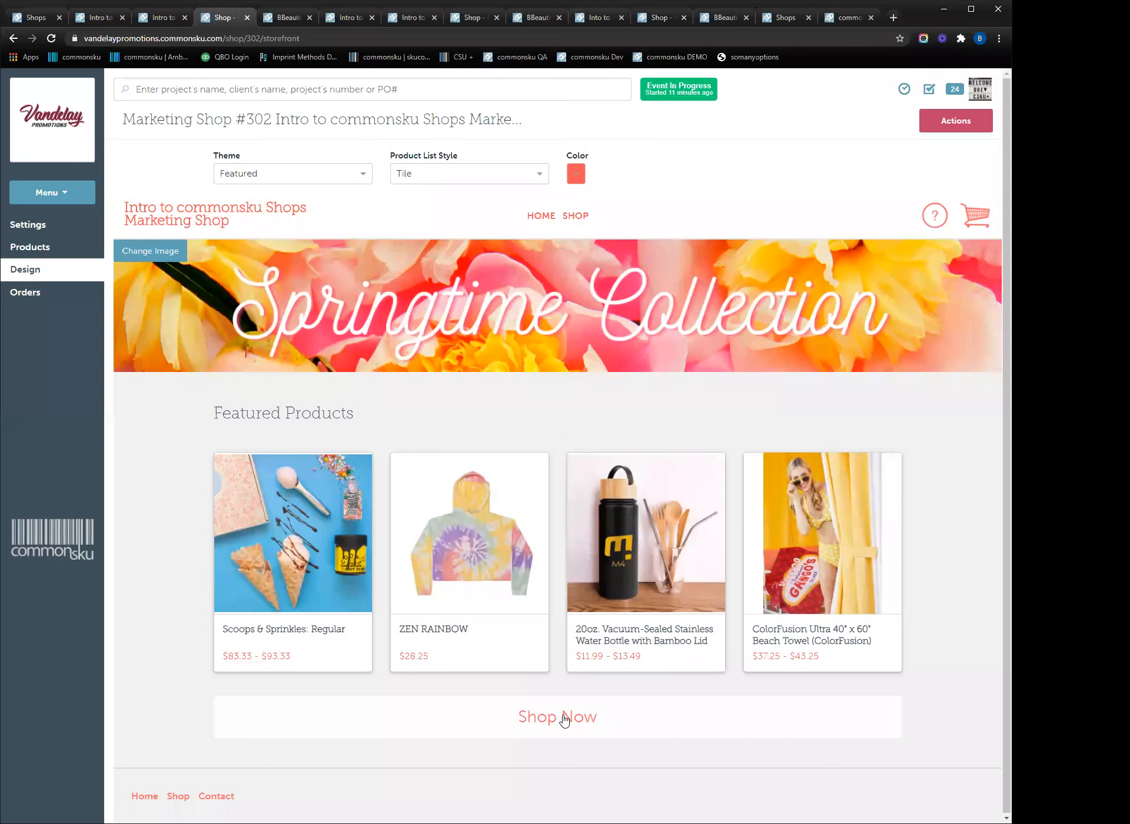
- Open the storefront's Shop Now label for editing, select its whole text and leave it without changes
{"action": "double_click", "coordinate": [565, 720]}
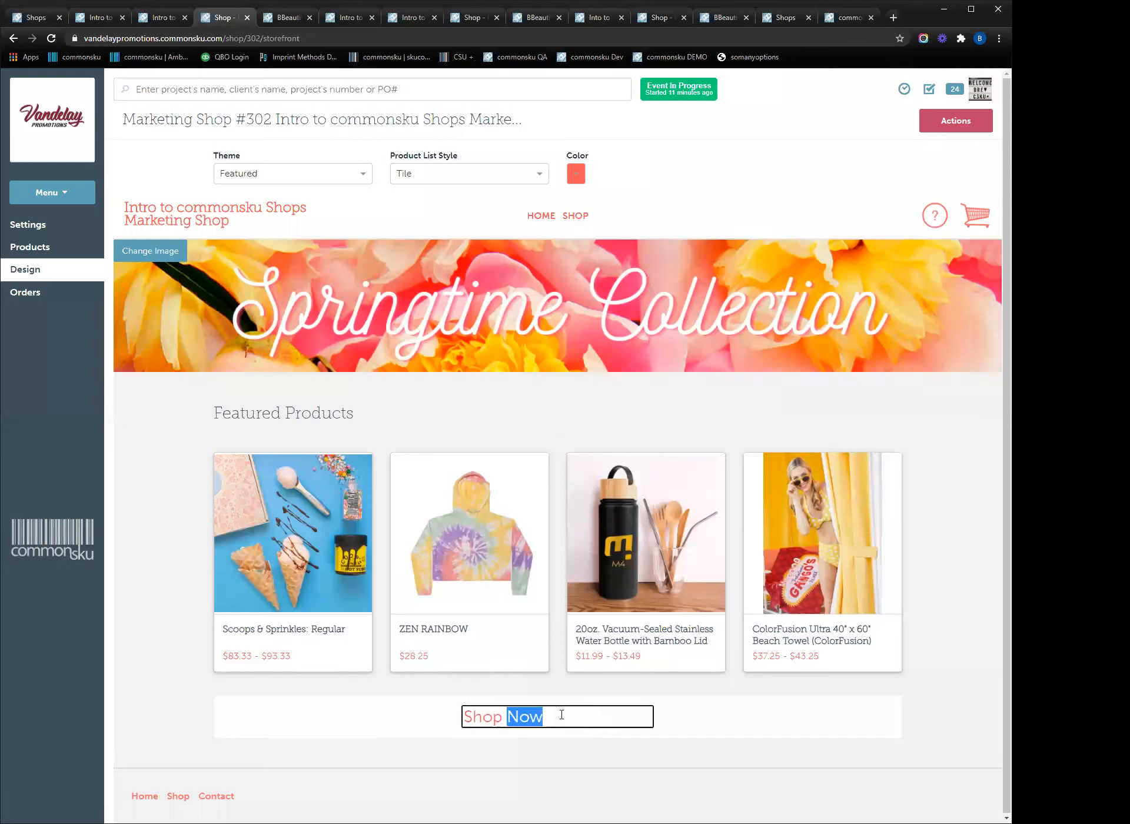
{"action": "key", "text": "ctrl+a"}
{"action": "left_click", "coordinate": [624, 417]}
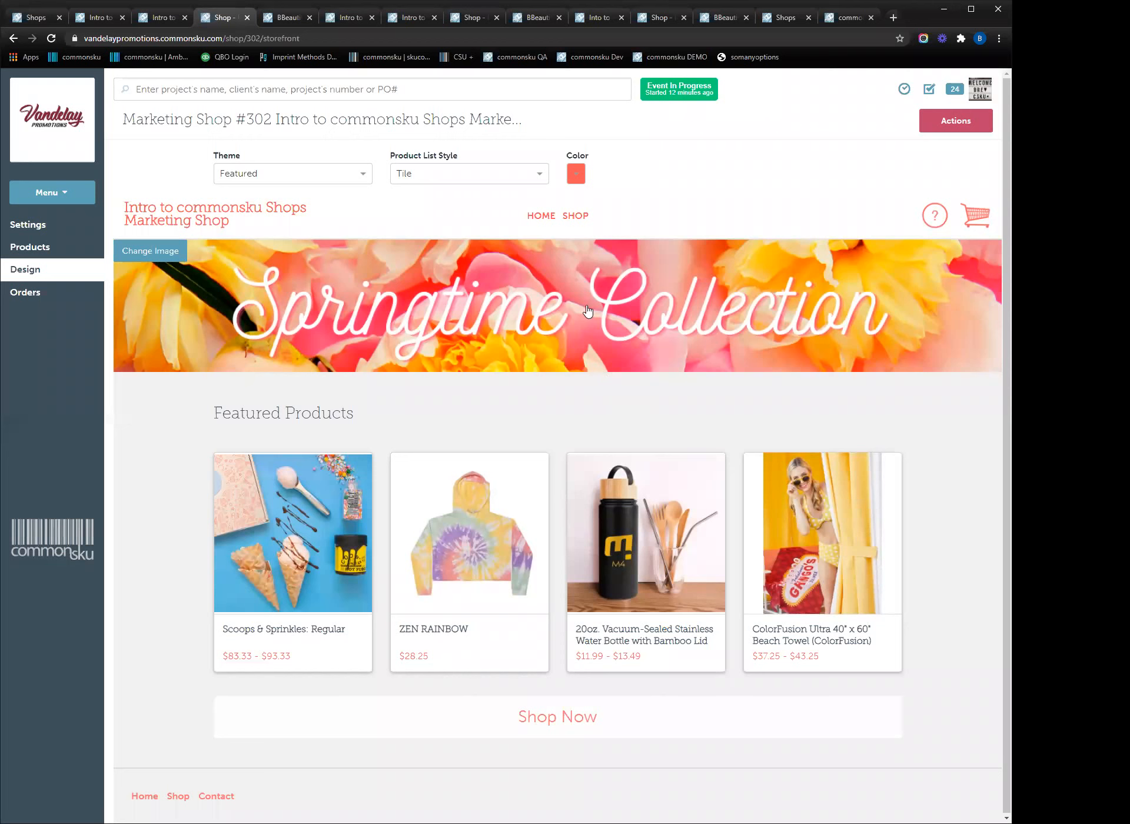
- Clear the TITLE placeholder from the Springtime Collection banner and open the storefront header's shop name for editing
{"action": "left_click", "coordinate": [564, 299]}
{"action": "left_click", "coordinate": [558, 418]}
{"action": "left_click", "coordinate": [578, 301]}
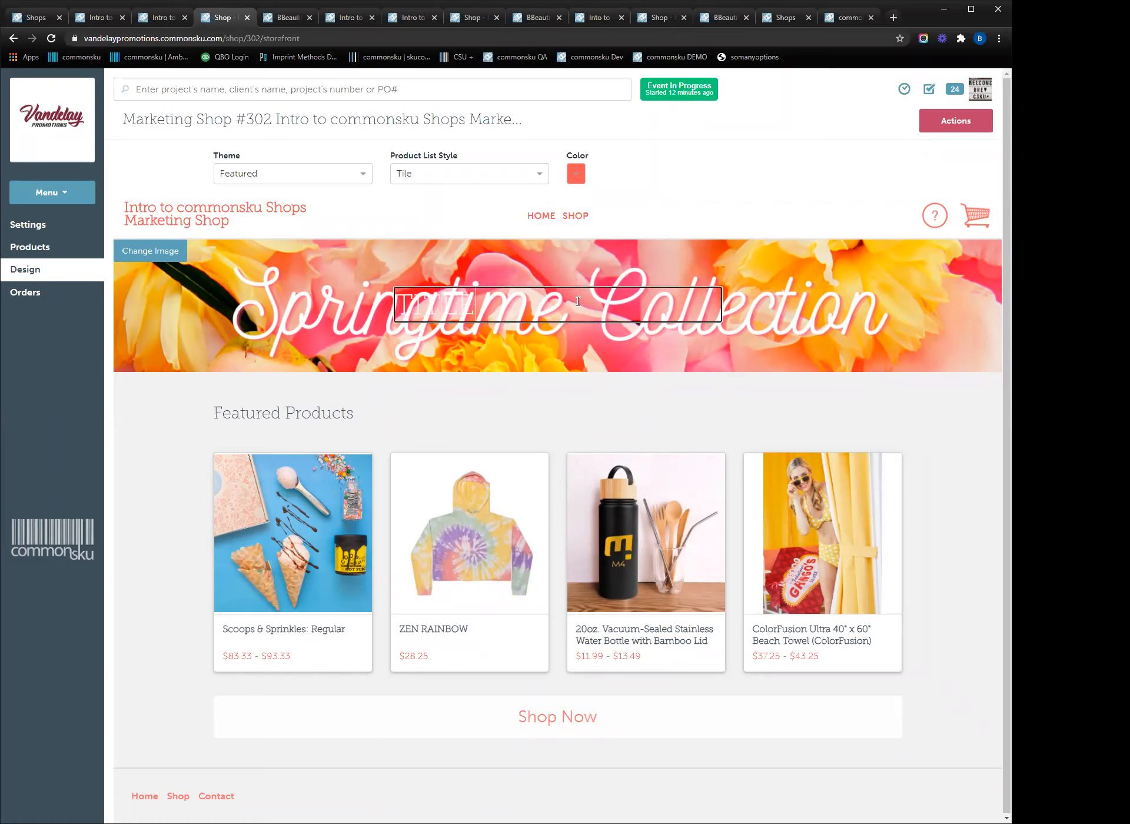
{"action": "left_click", "coordinate": [566, 420]}
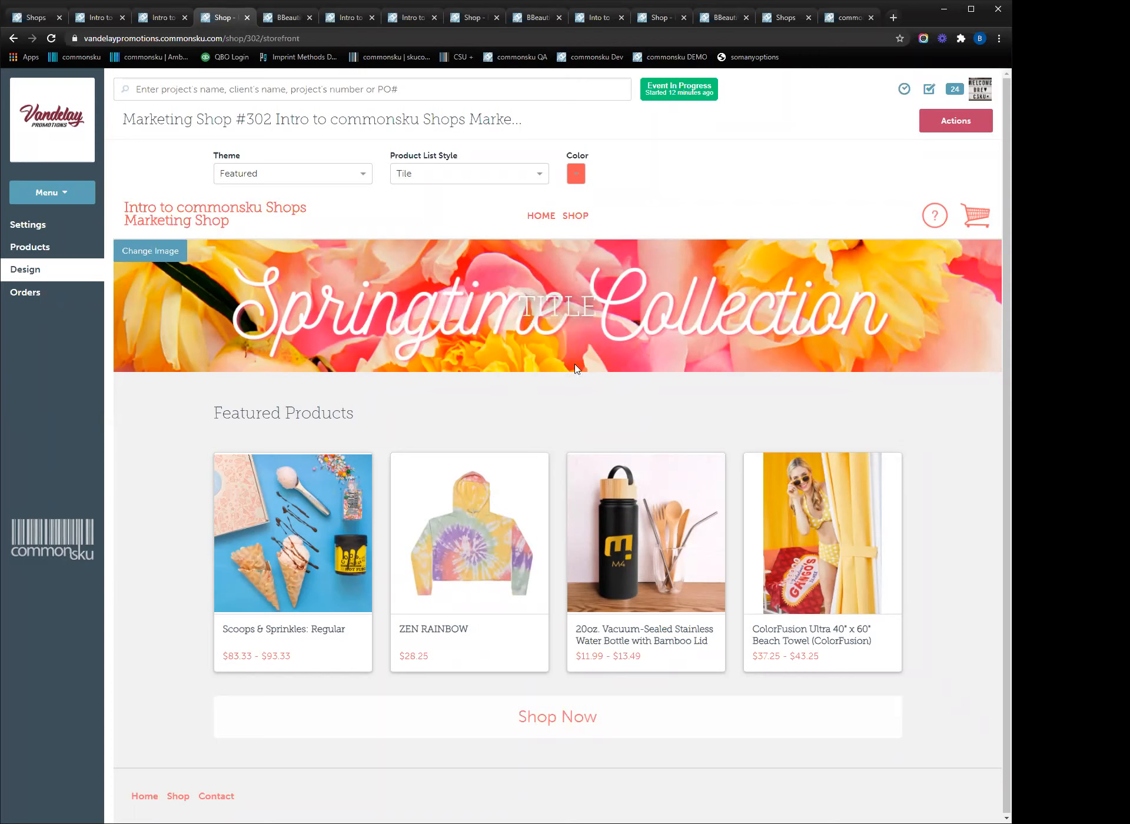
{"action": "double_click", "coordinate": [577, 310]}
{"action": "key", "text": "BackSpace"}
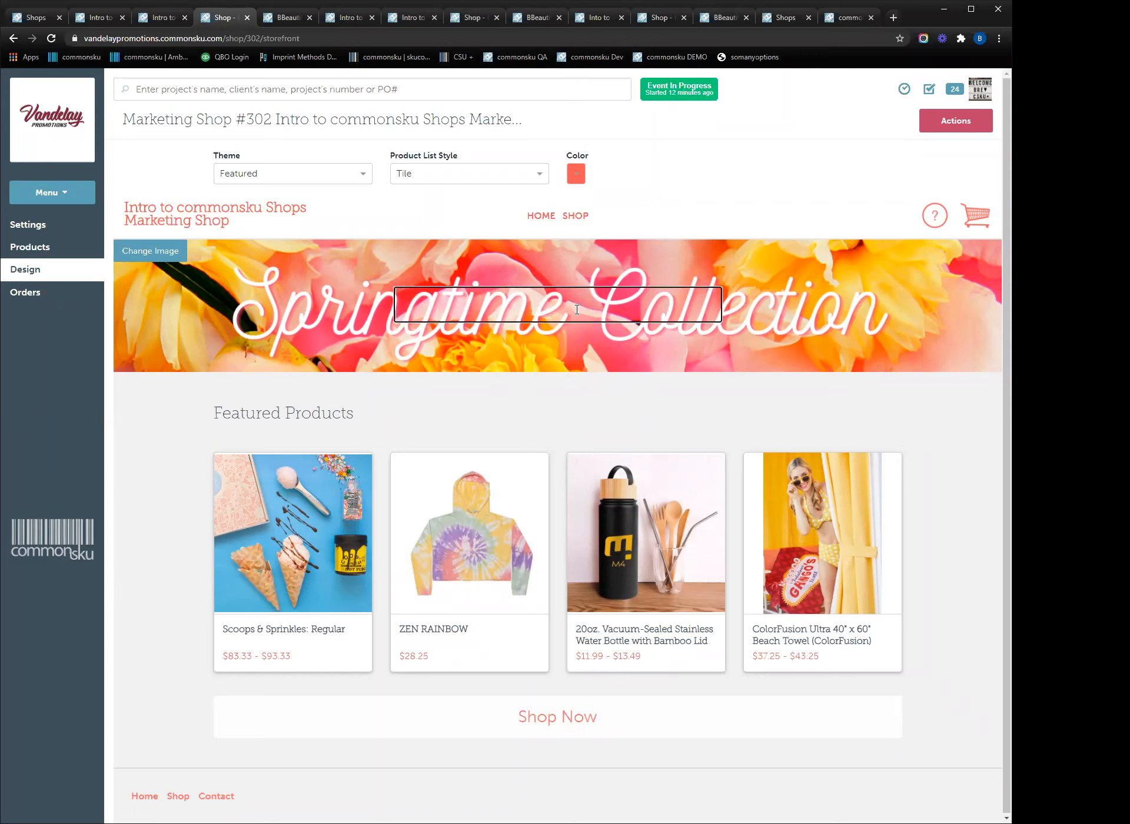
{"action": "left_click", "coordinate": [575, 414]}
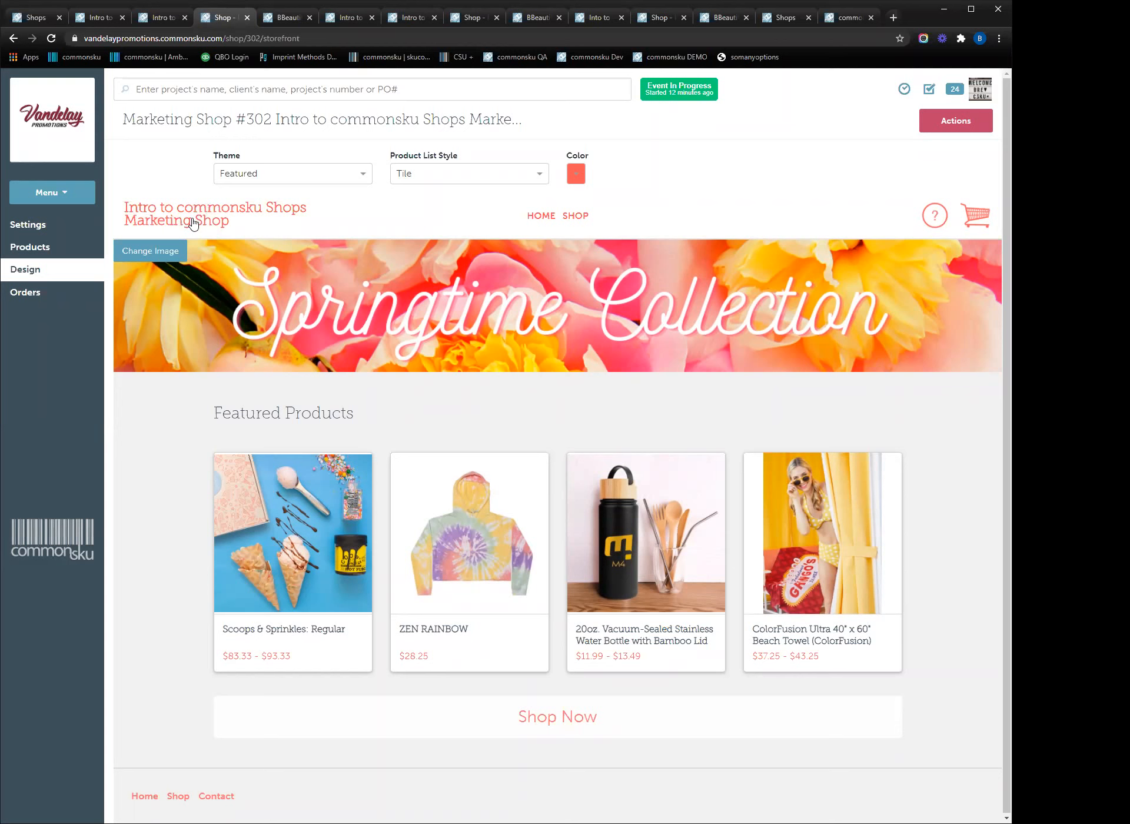
{"action": "left_click", "coordinate": [219, 220]}
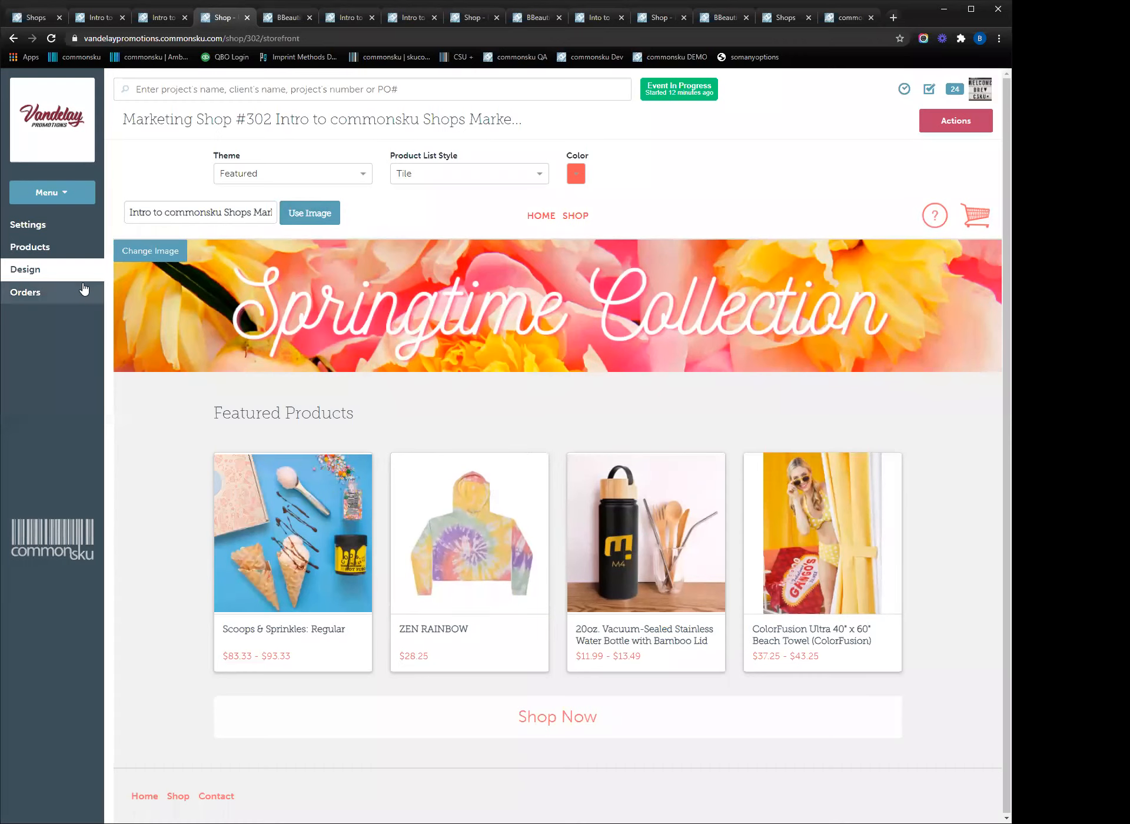
- Open the shop's checkouts and review the client assignment for BBeautiful Skincare's $2352.30 checkout without assigning it
{"action": "left_click", "coordinate": [79, 291]}
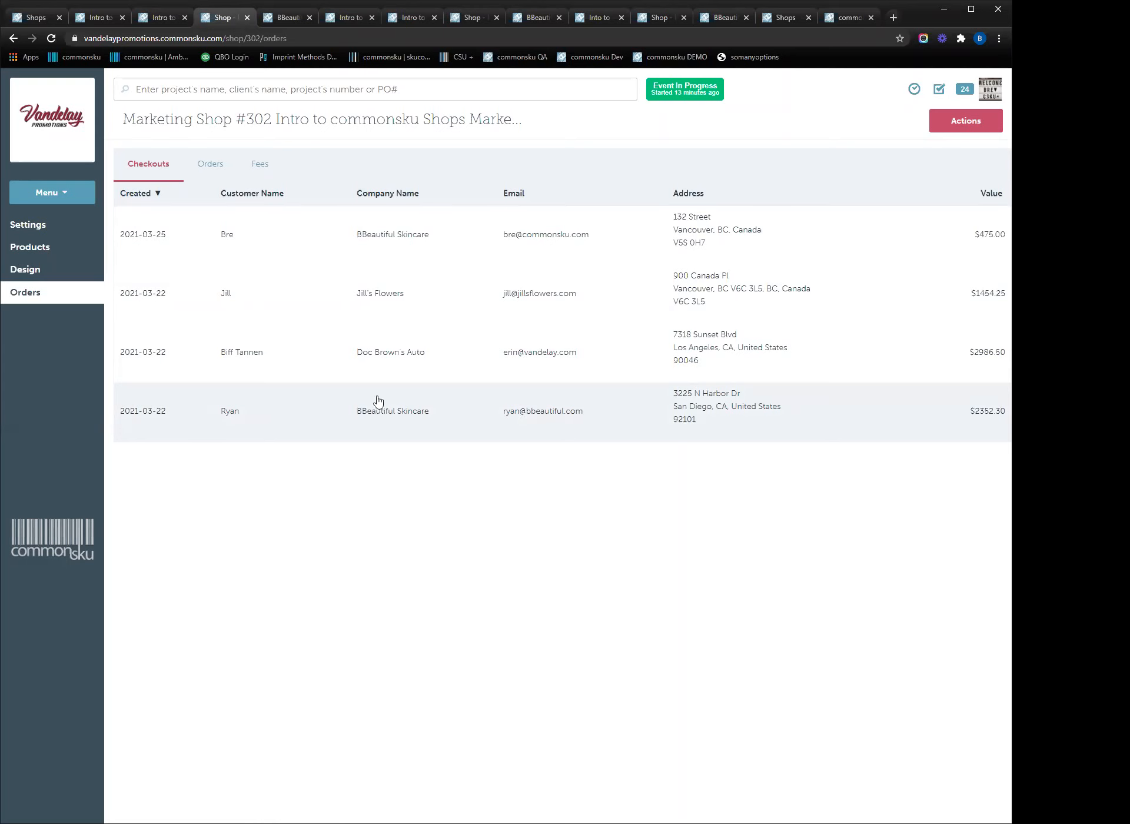
{"action": "left_click", "coordinate": [393, 421]}
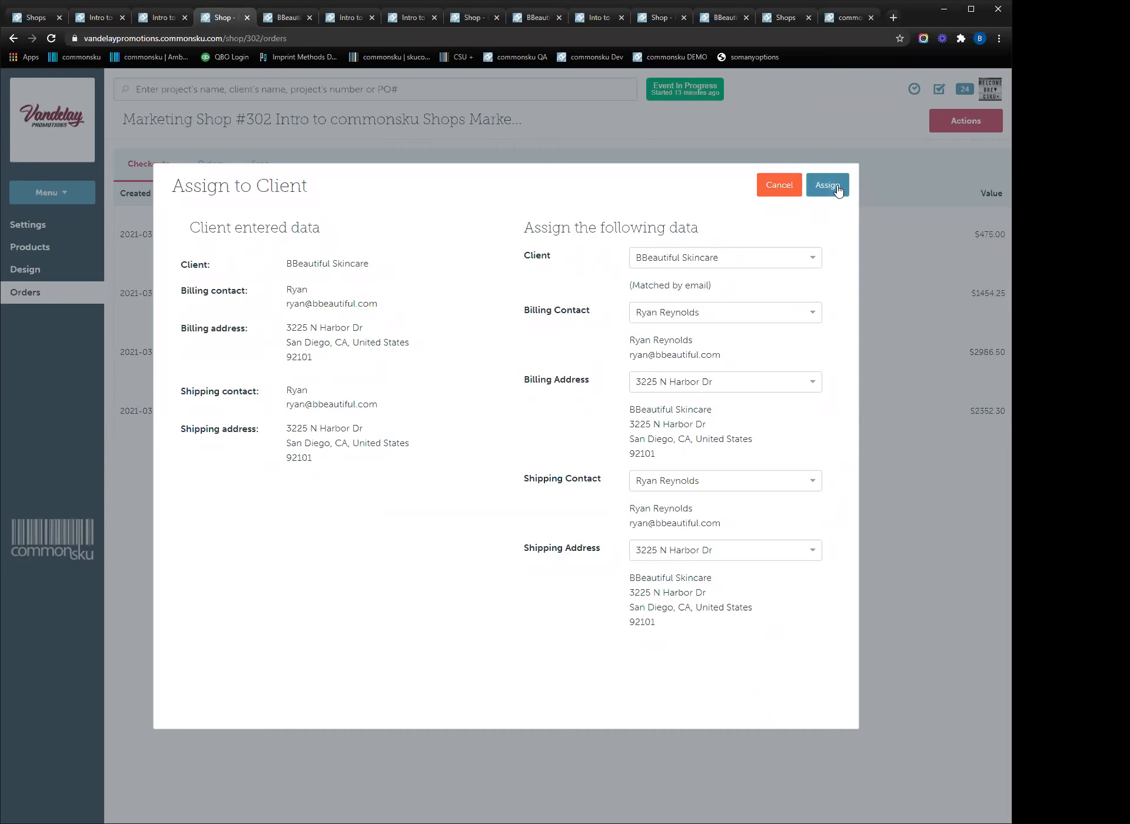
{"action": "left_click", "coordinate": [779, 186]}
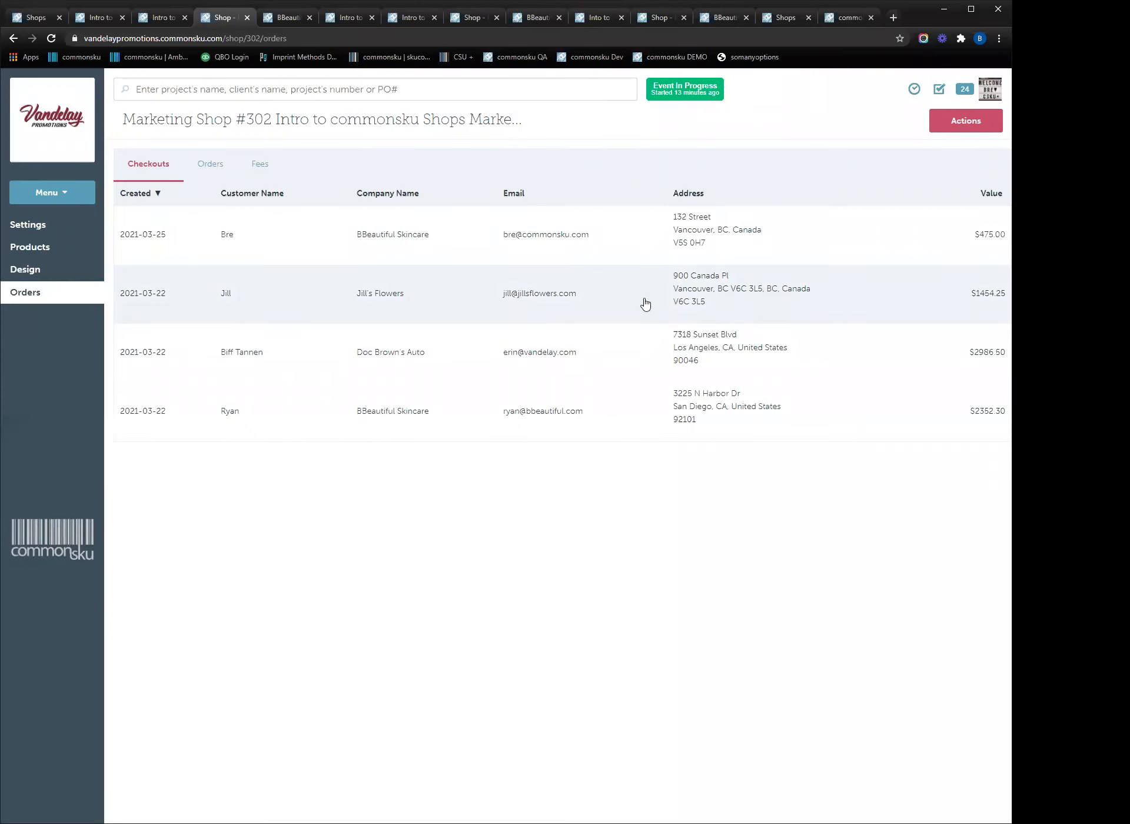
- Open the client assignment for the Jill's Flowers checkout, start creating a new client for it and cancel both dialogs
{"action": "left_click", "coordinate": [413, 307]}
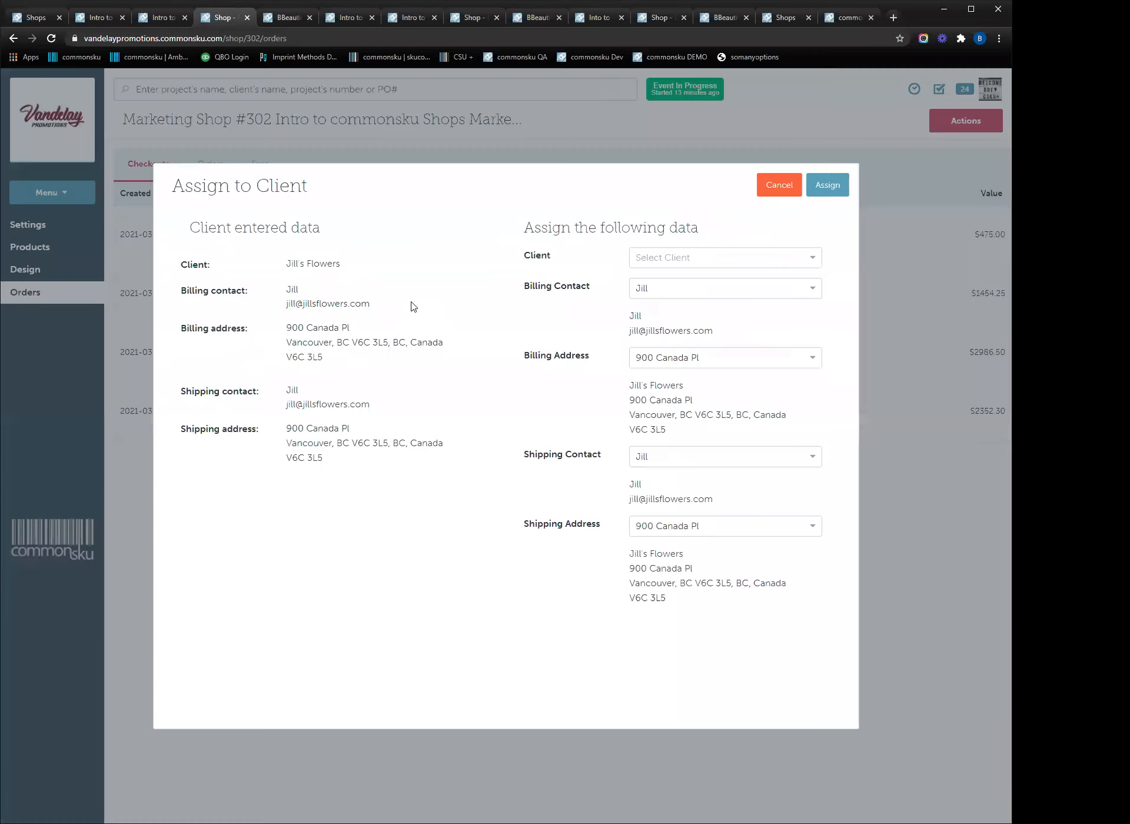
{"action": "left_click", "coordinate": [706, 263]}
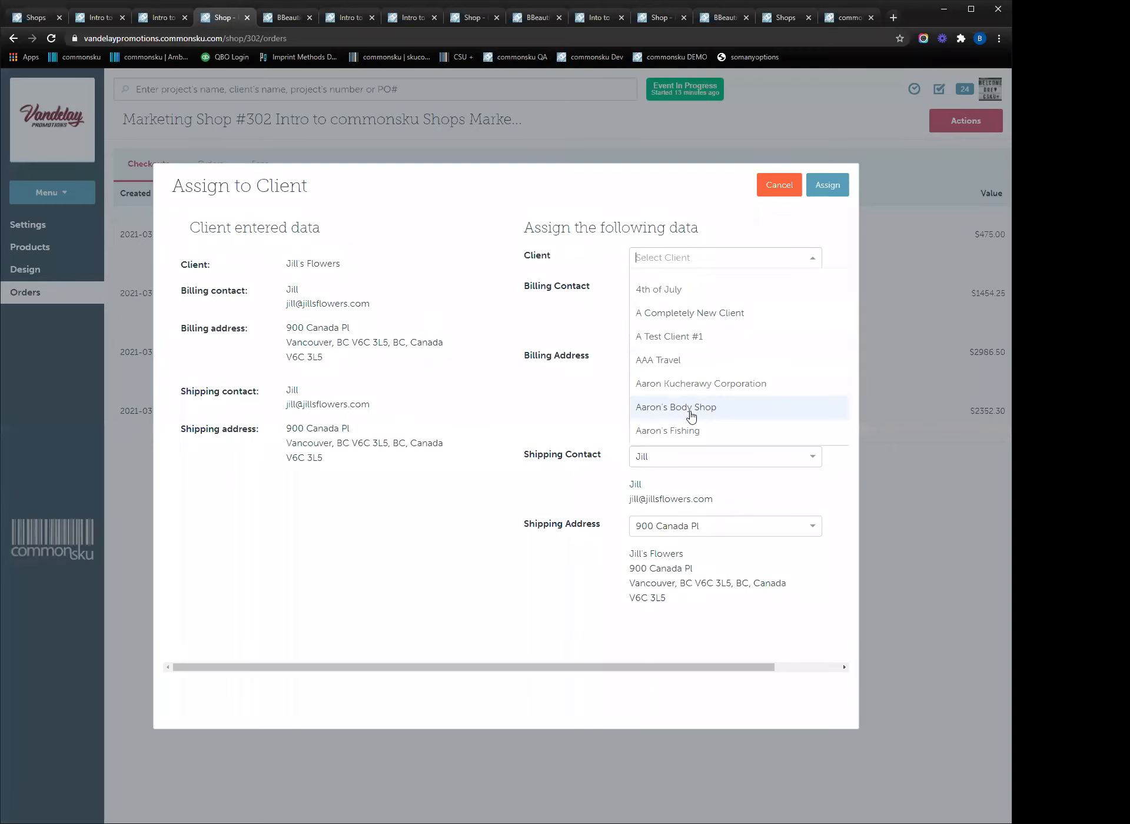
{"action": "type", "text": "cre"}
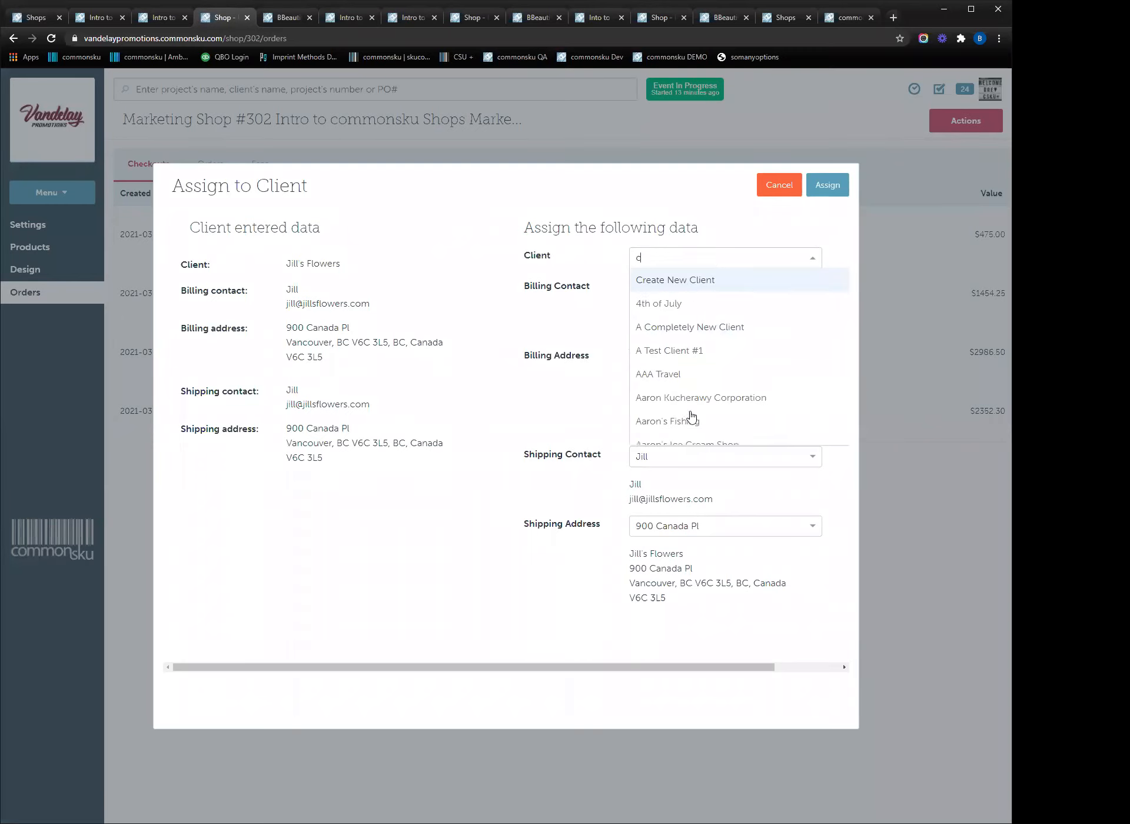
{"action": "left_click", "coordinate": [705, 282]}
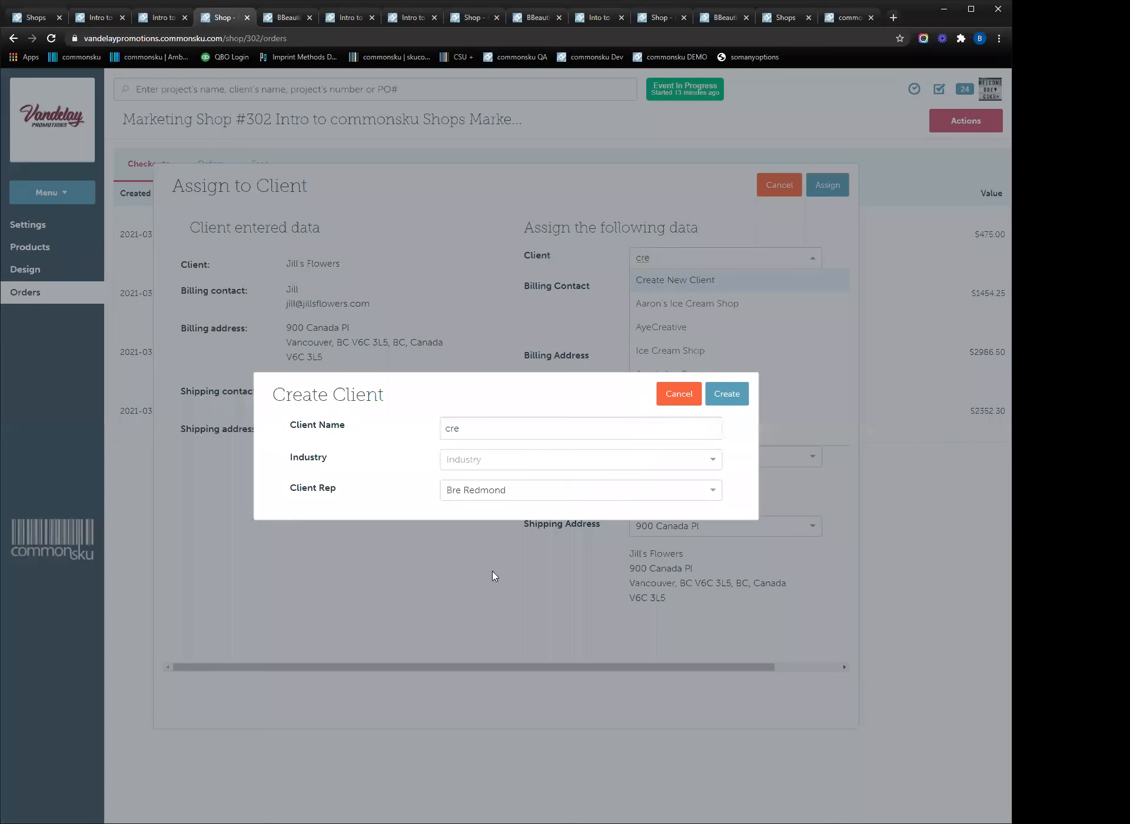
{"action": "left_click", "coordinate": [677, 397]}
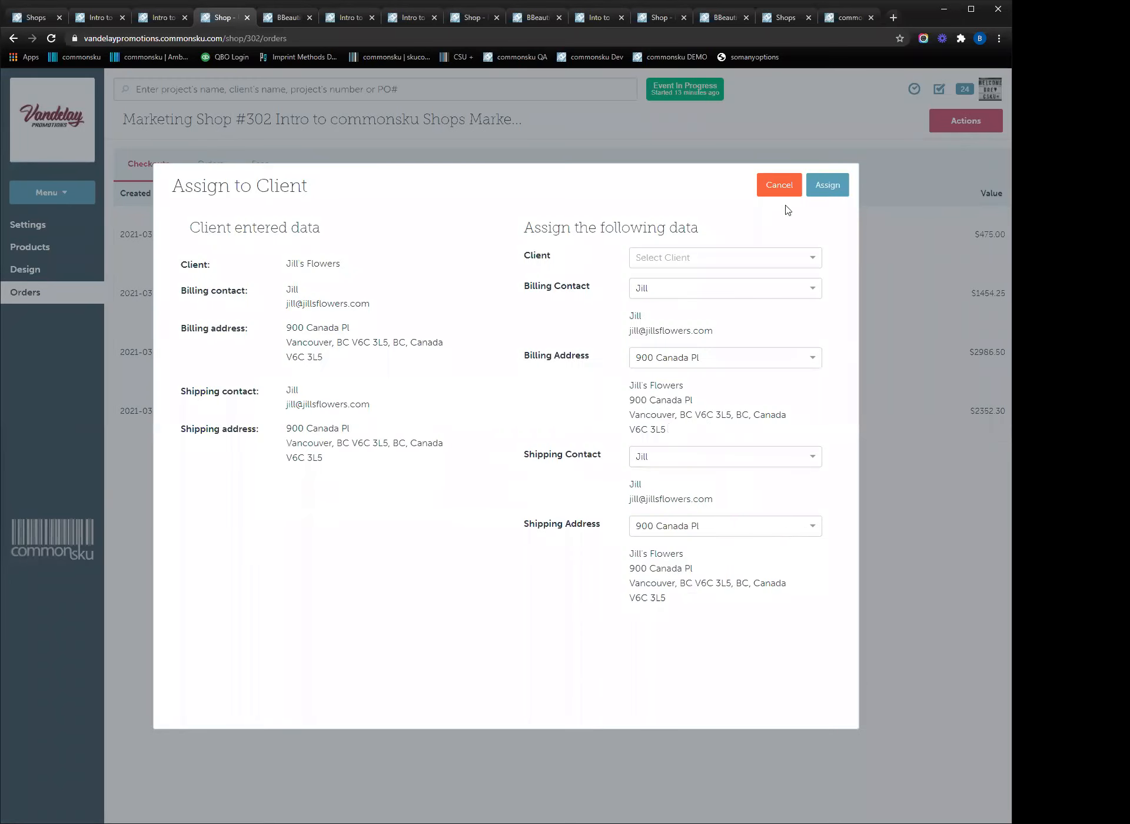
{"action": "left_click", "coordinate": [781, 187]}
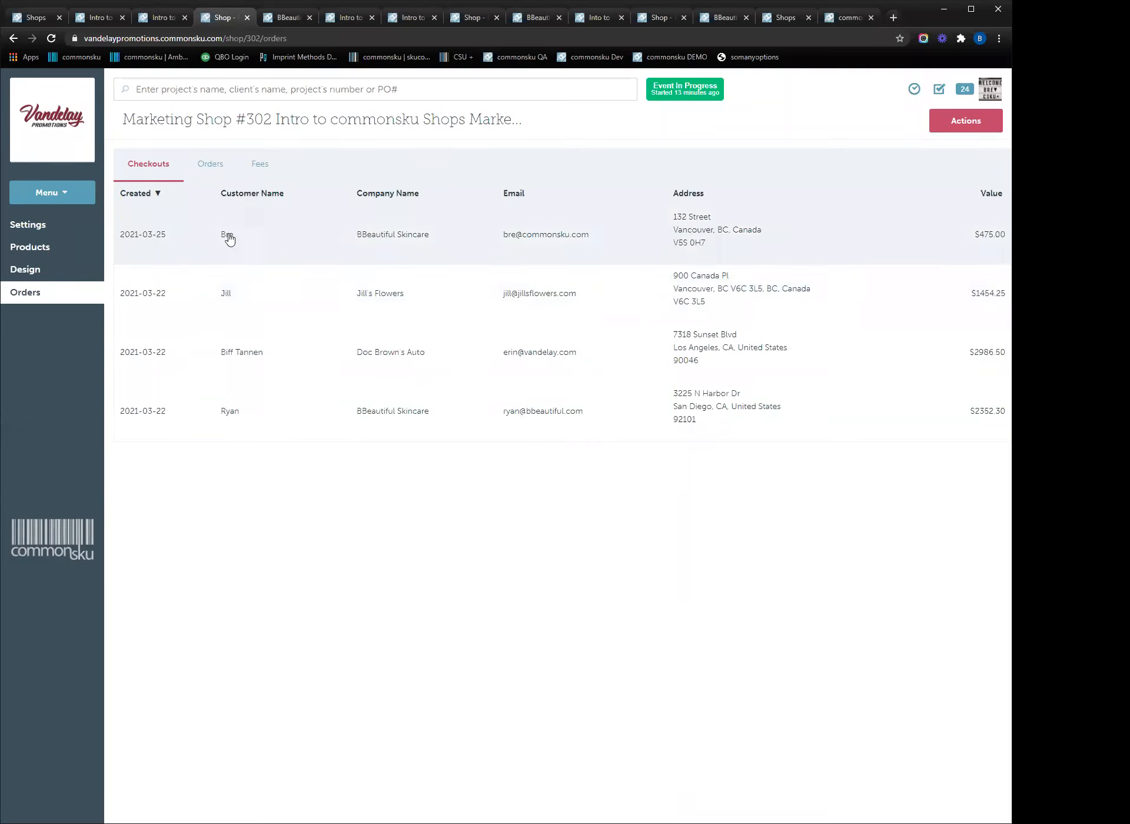
- View the shop's orders, switch to the BBeautiful Skincare project and review its sales order's details and products
{"action": "left_click", "coordinate": [217, 169]}
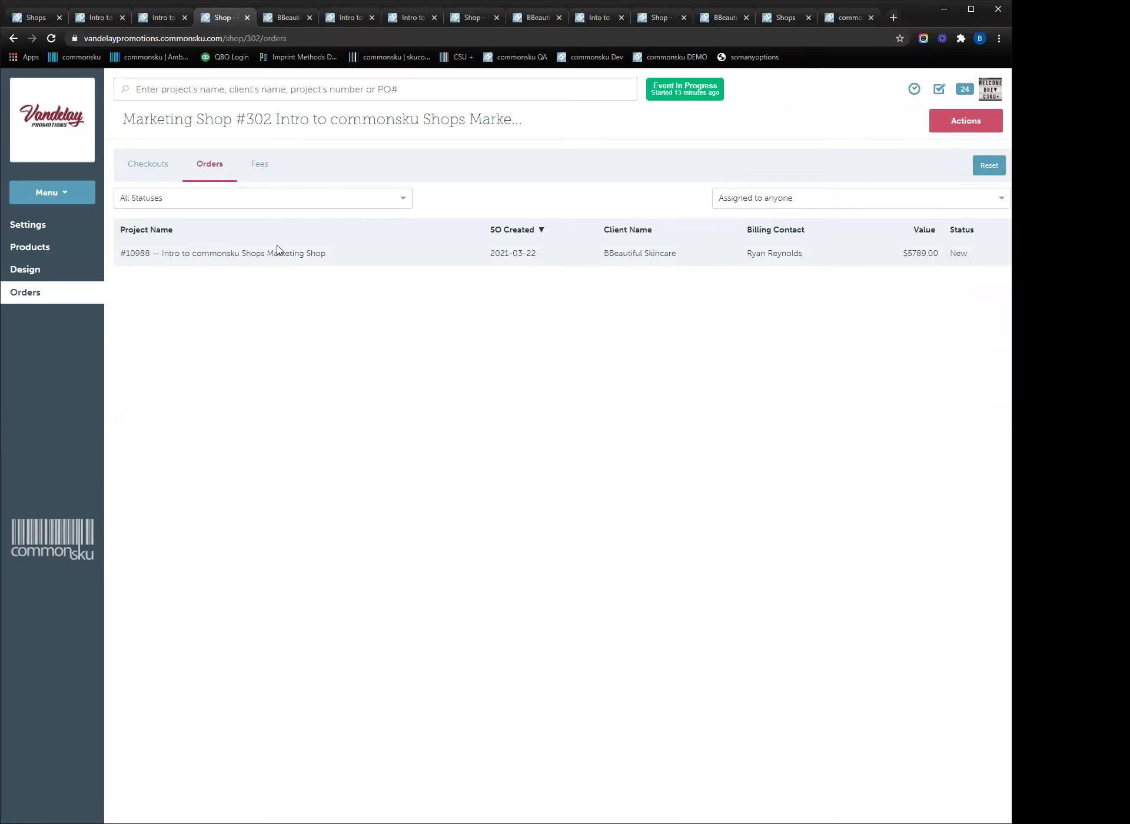
{"action": "left_click", "coordinate": [285, 19]}
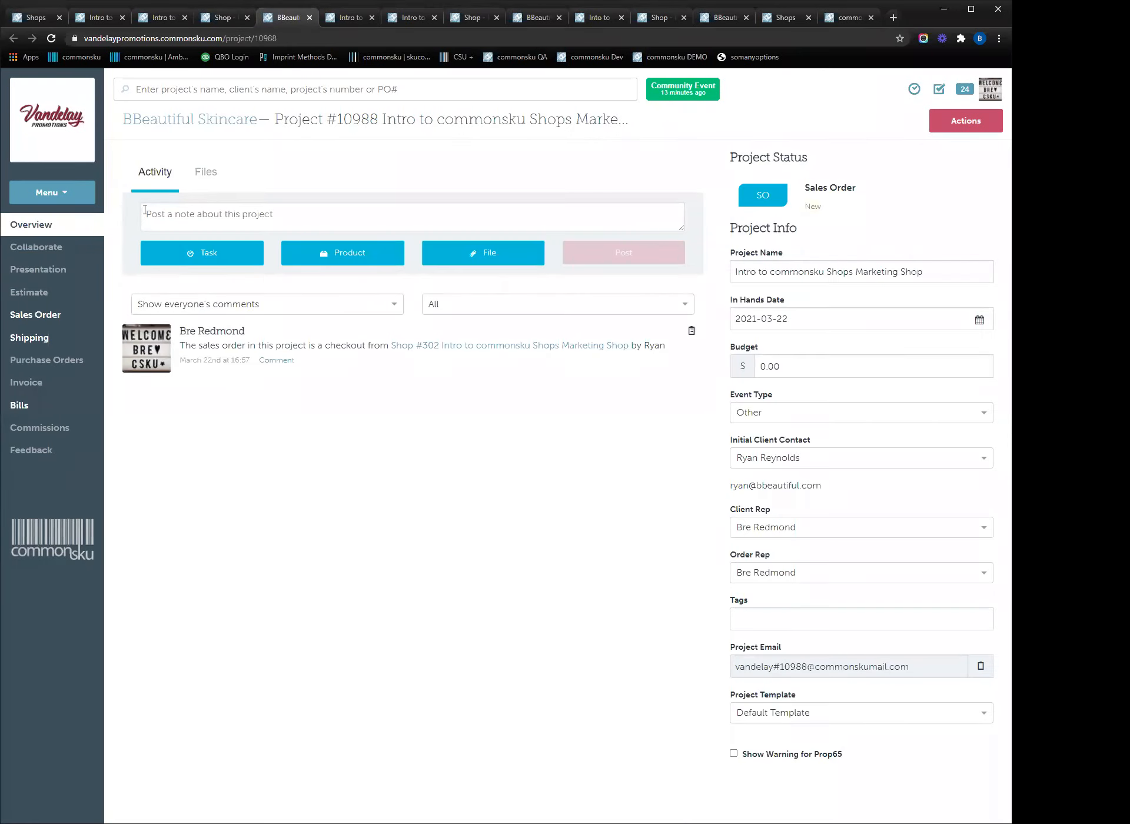
{"action": "left_click", "coordinate": [80, 317]}
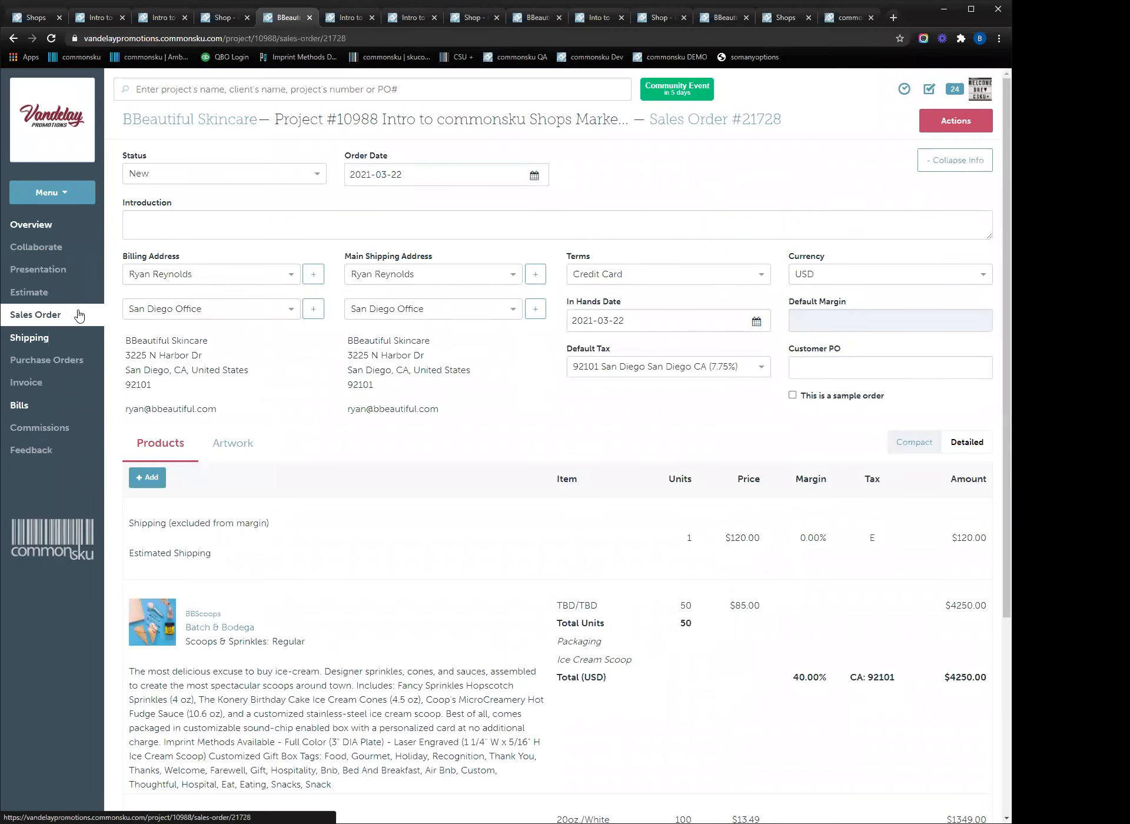
{"action": "scroll", "coordinate": [459, 348], "scroll_direction": "down", "scroll_amount": 1}
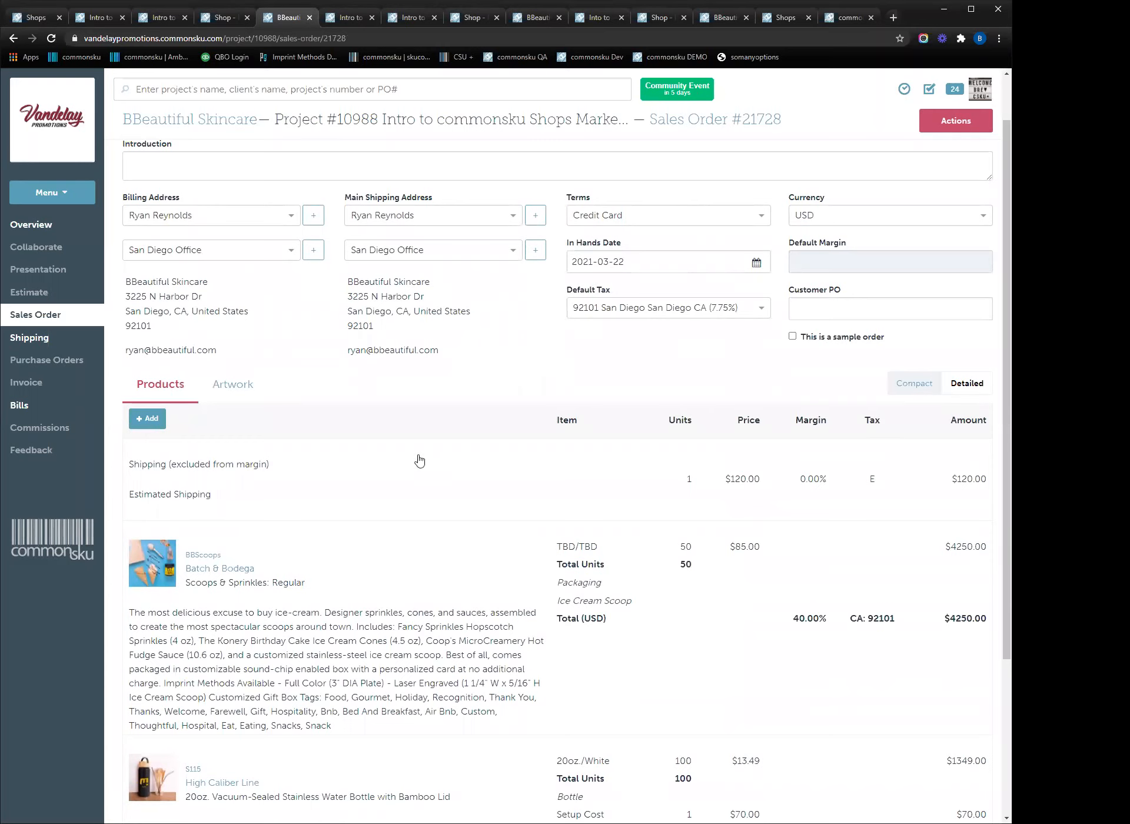
- Review the BBeautiful Skincare sales order's header details, its available order actions and its product lines
{"action": "mouse_move", "coordinate": [409, 463]}
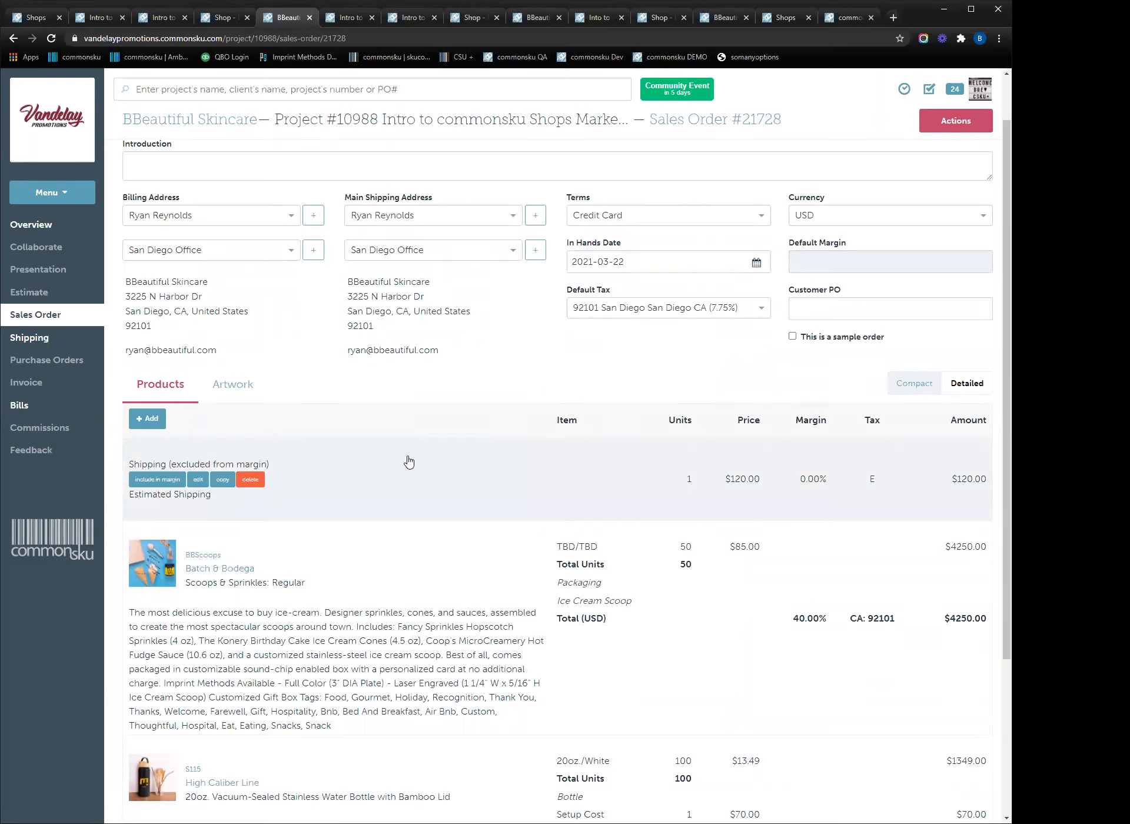
{"action": "scroll", "coordinate": [732, 430], "scroll_direction": "up", "scroll_amount": 1}
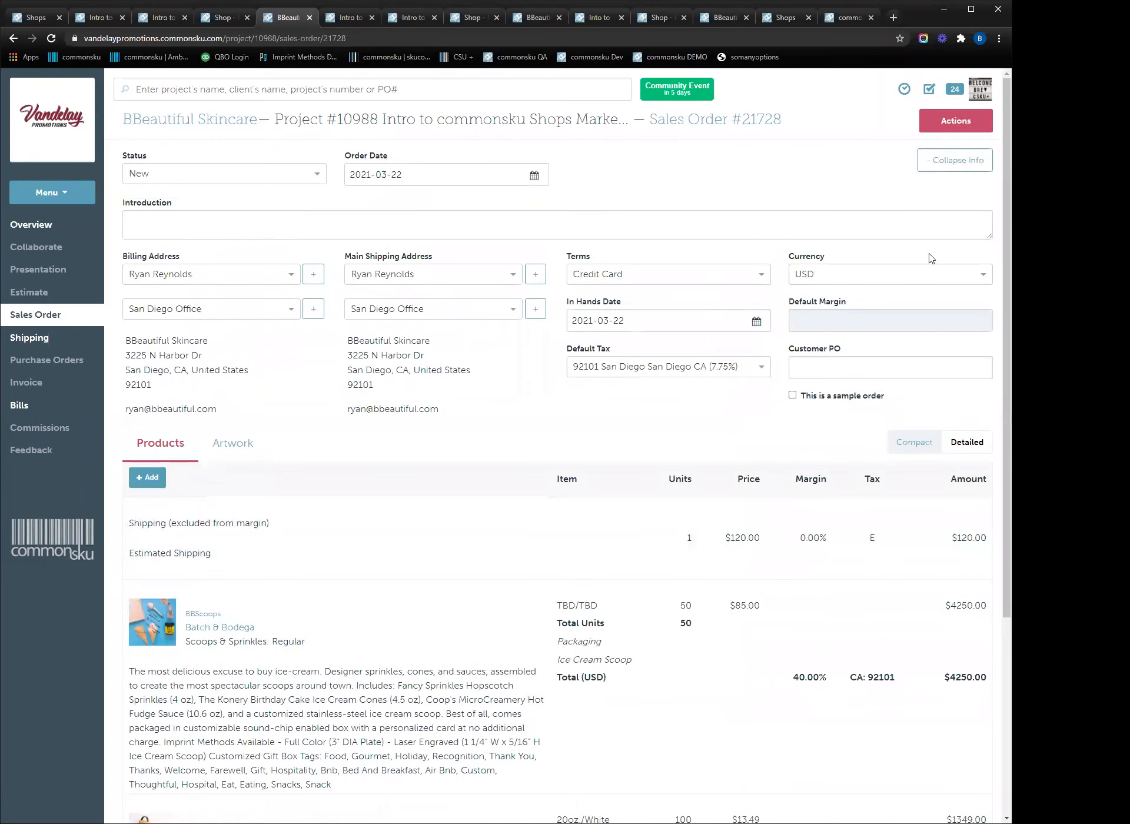
{"action": "left_click", "coordinate": [960, 121]}
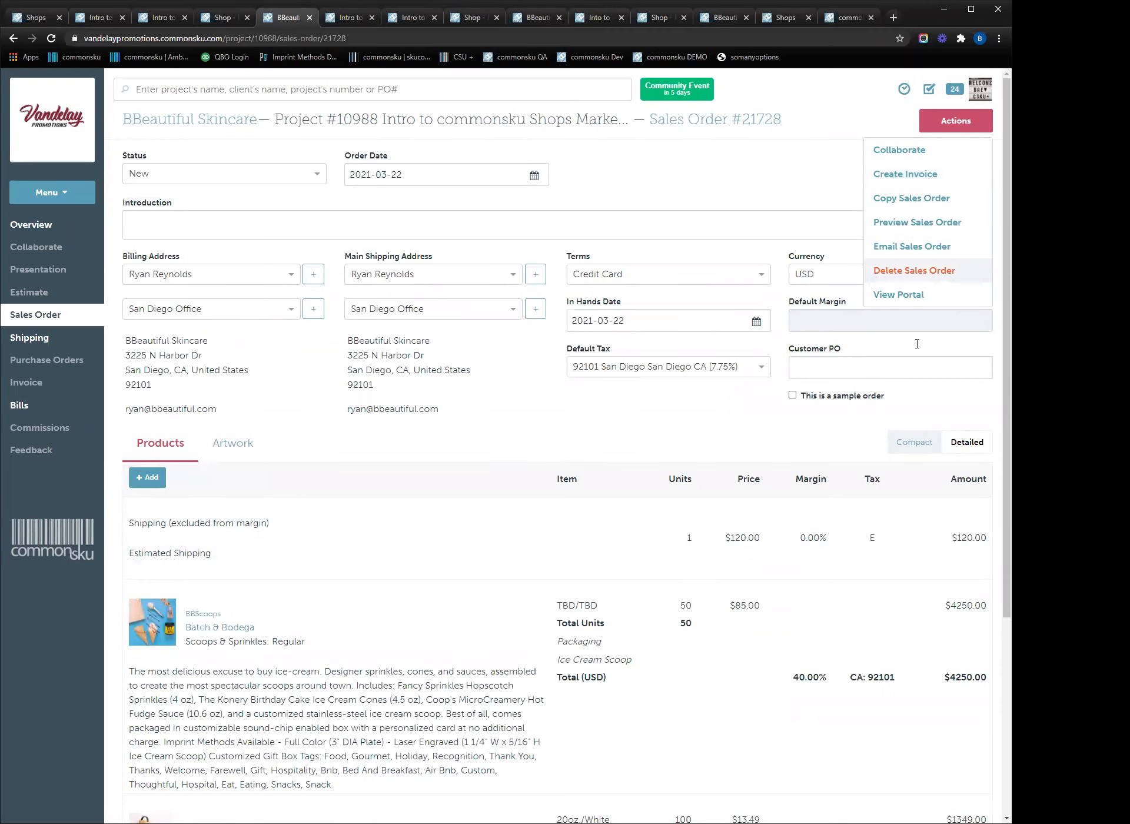
{"action": "left_click", "coordinate": [745, 434]}
{"action": "scroll", "coordinate": [719, 482], "scroll_direction": "down", "scroll_amount": 3}
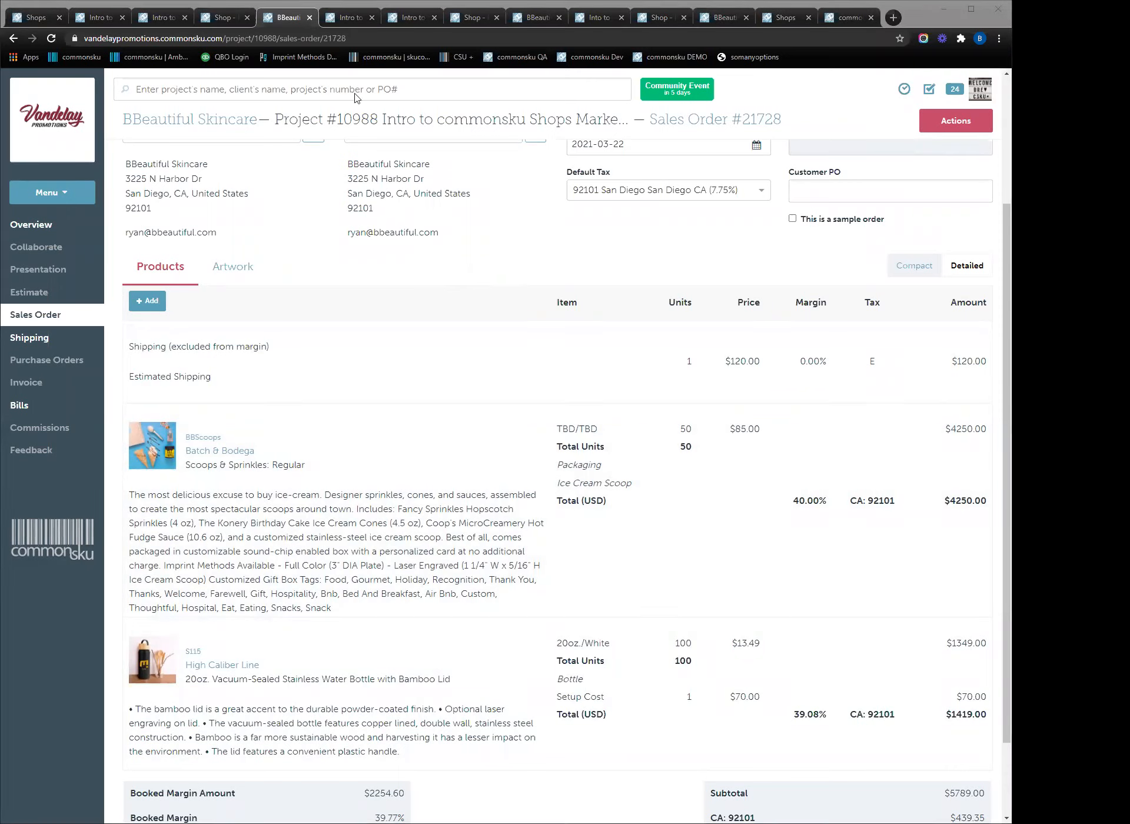
- Switch to the Spring Chic pop-up shop, copy the coupon code "SpringChic" from the welcome message and enter the shop's product list
{"action": "left_click", "coordinate": [347, 19]}
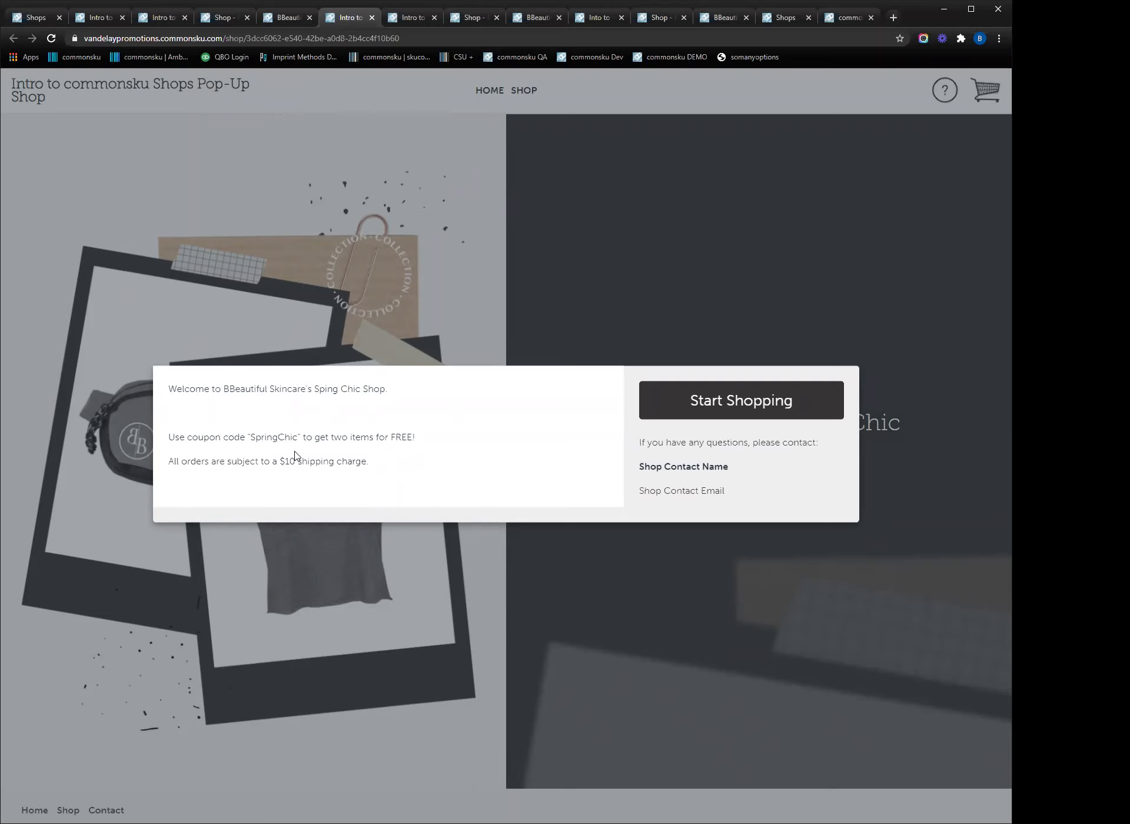
{"action": "left_click_drag", "start_coordinate": [298, 437], "coordinate": [251, 434]}
{"action": "key", "text": "ctrl+c"}
{"action": "left_click", "coordinate": [334, 436]}
{"action": "left_click", "coordinate": [733, 404]}
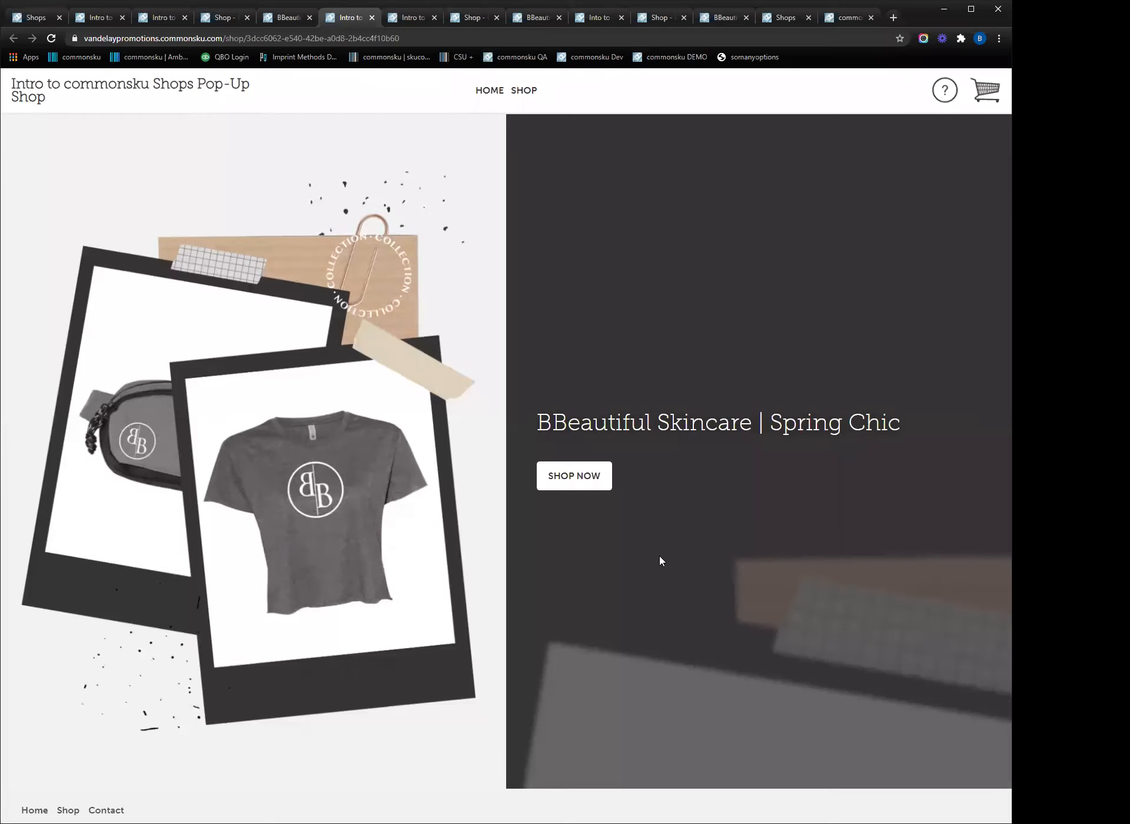
{"action": "left_click", "coordinate": [592, 481]}
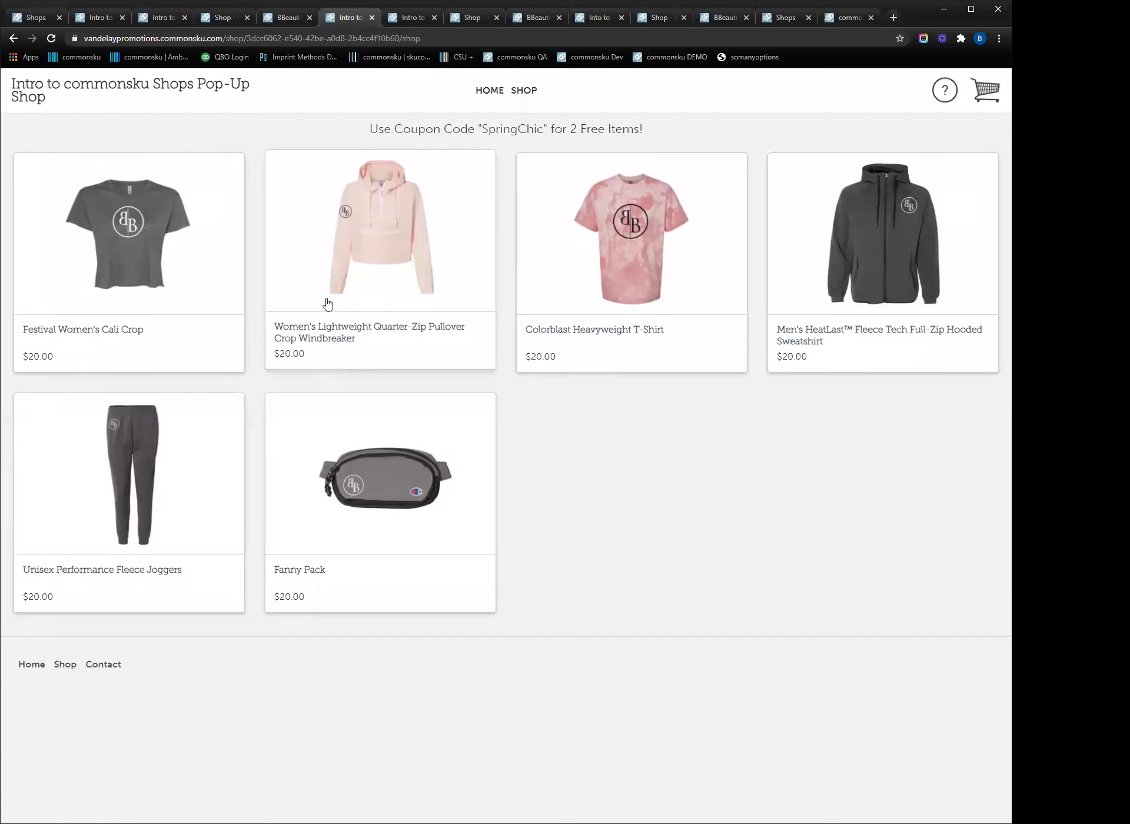
- Add the Women's Lightweight Quarter-Zip Pullover Crop Windbreaker to the order with 100 in size XS, and reduce that quantity to 1
{"action": "left_click", "coordinate": [380, 281]}
{"action": "left_click", "coordinate": [793, 777]}
{"action": "left_click", "coordinate": [333, 218]}
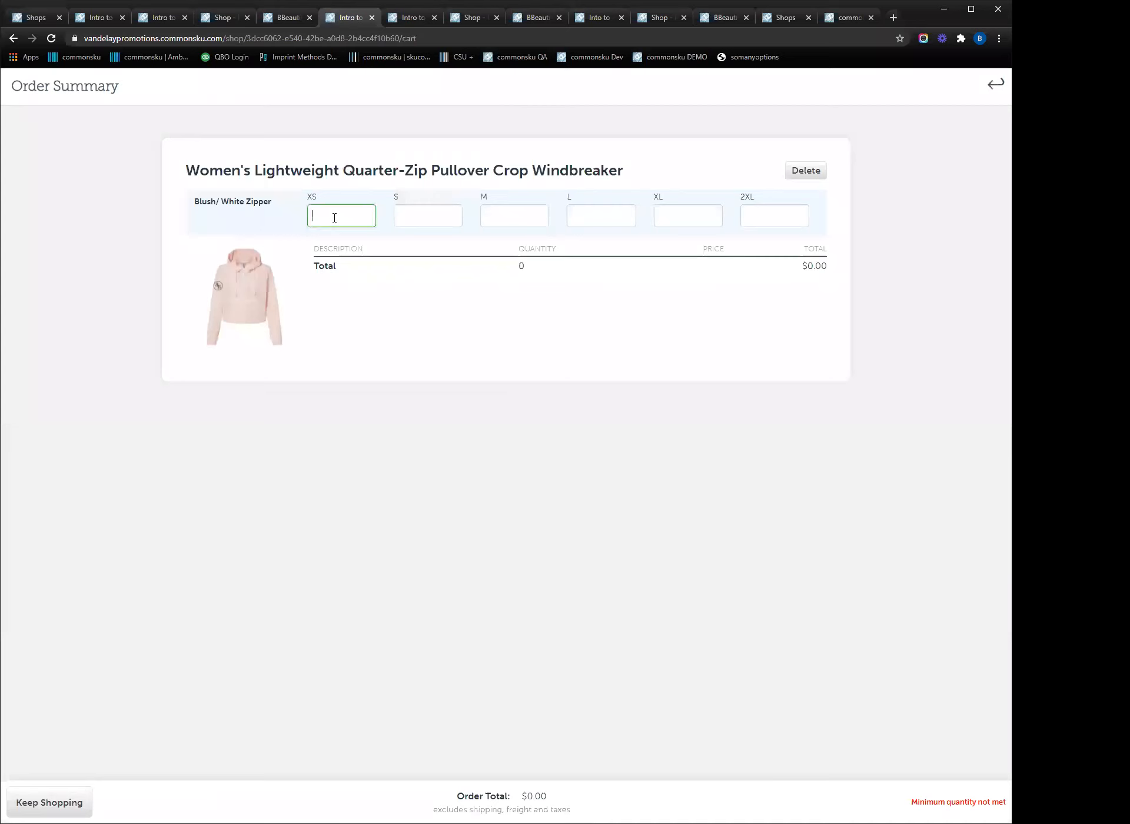
{"action": "type", "text": "100"}
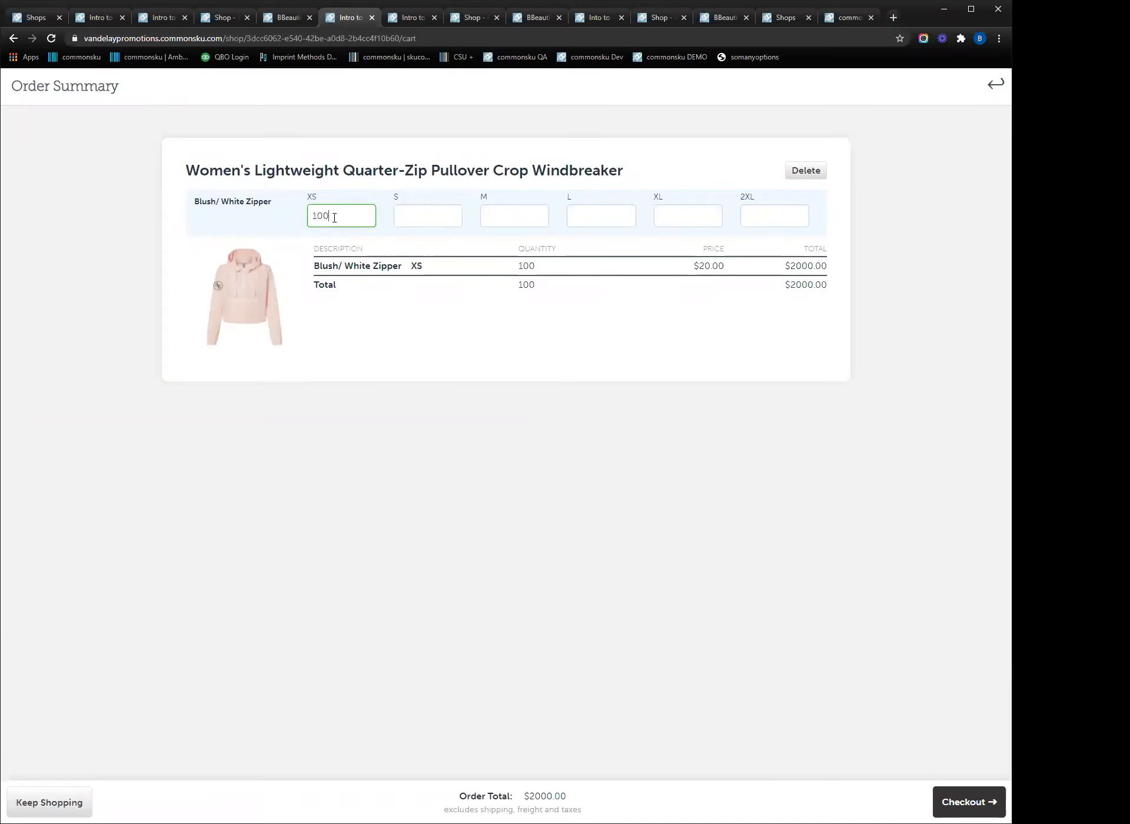
{"action": "key", "text": "BackSpace"}
{"action": "key", "text": "BackSpace"}
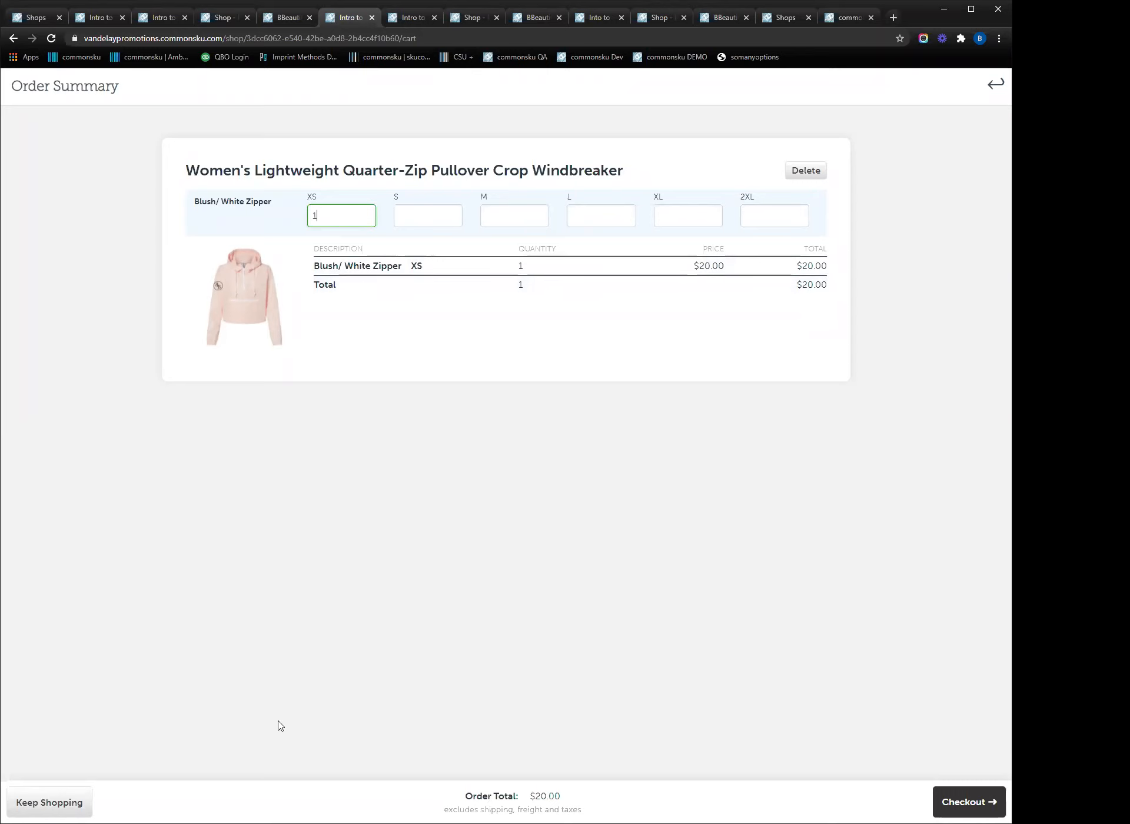
- Keep shopping and add the Fanny Pack to the order with an OSFA quantity of 1
{"action": "left_click", "coordinate": [84, 803]}
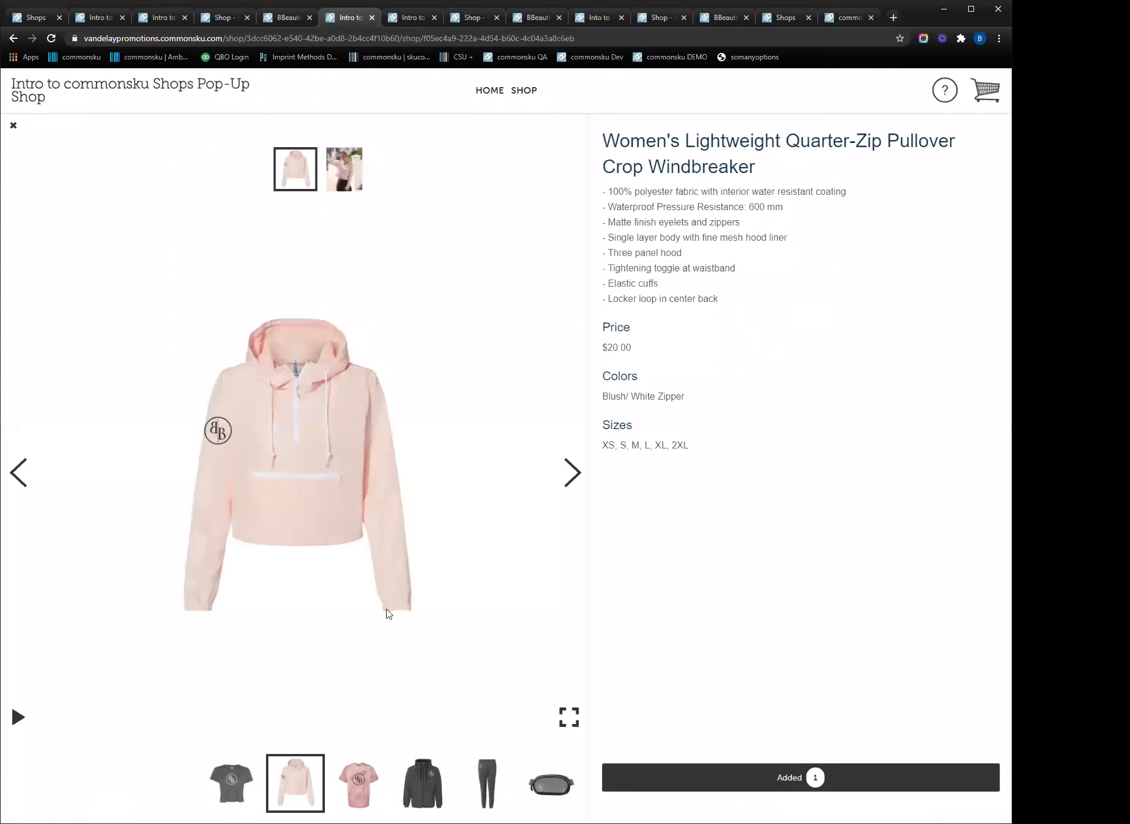
{"action": "left_click", "coordinate": [350, 798]}
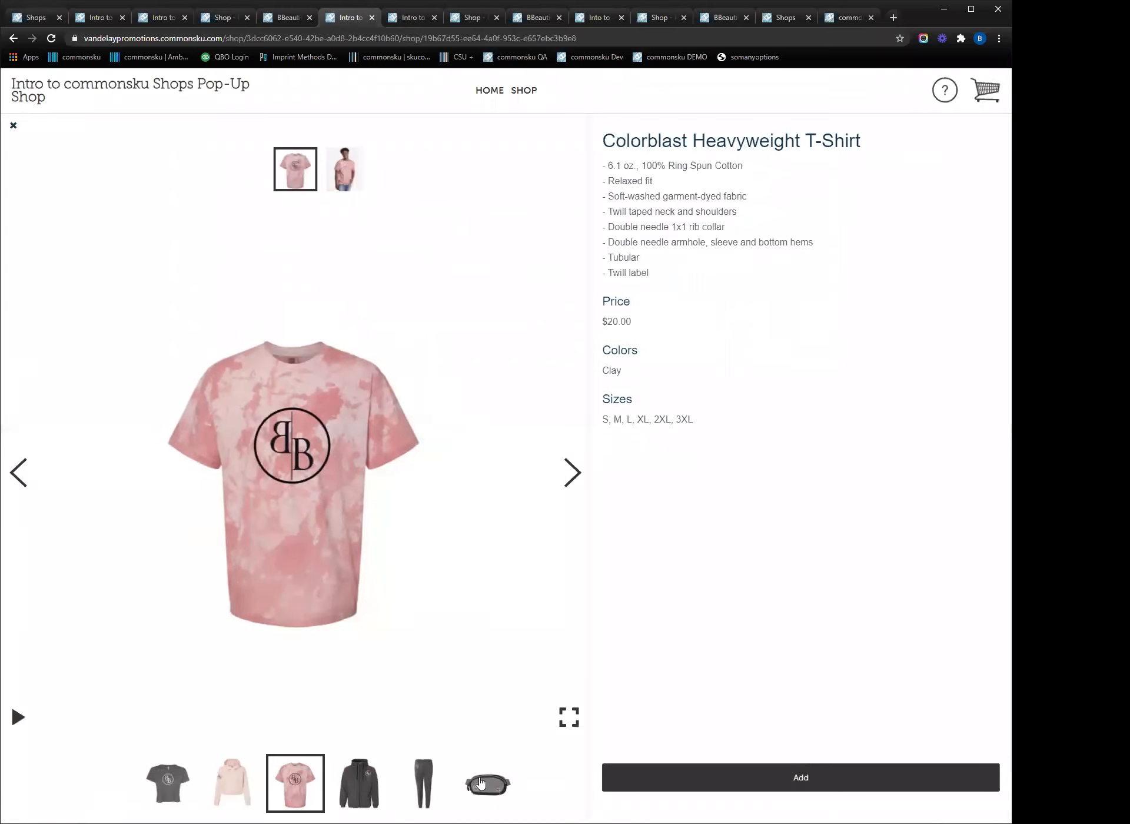
{"action": "left_click", "coordinate": [510, 789]}
{"action": "left_click", "coordinate": [699, 790]}
{"action": "left_click", "coordinate": [339, 438]}
{"action": "type", "text": "1"}
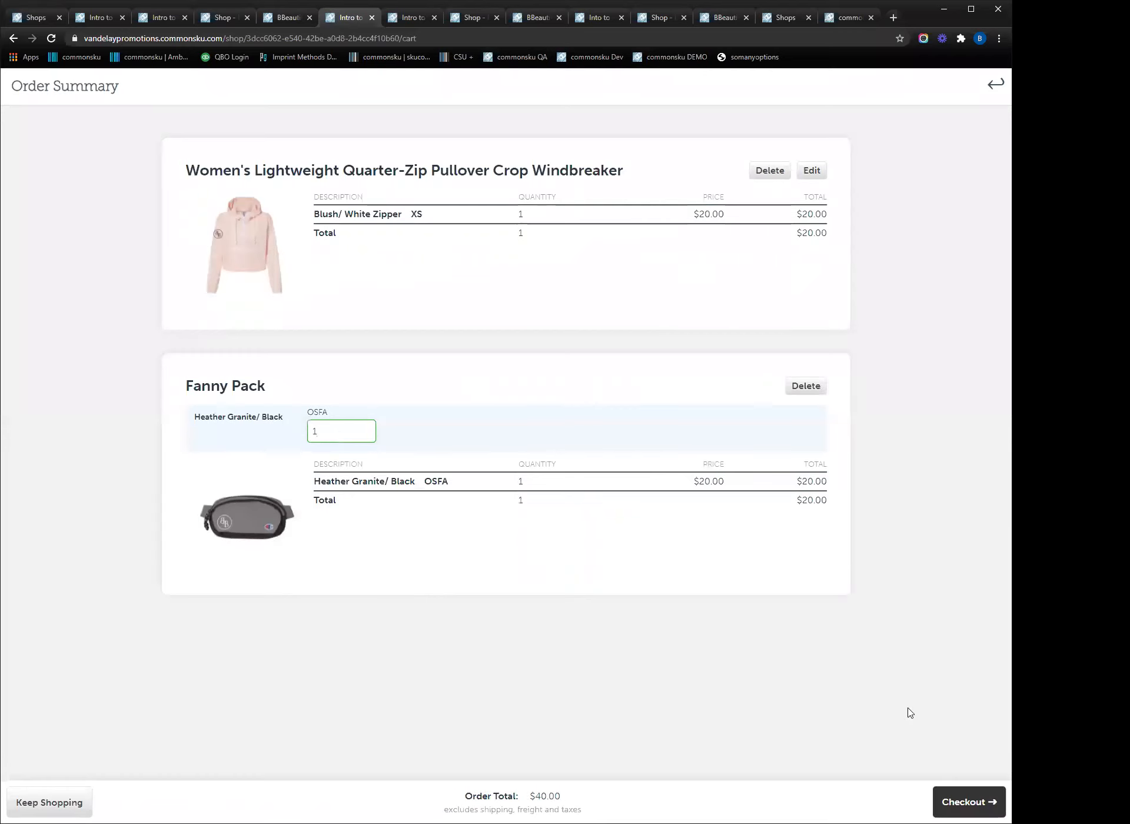
- Proceed to checkout and apply the coupon code "SpringChic" to the order
{"action": "left_click", "coordinate": [956, 797]}
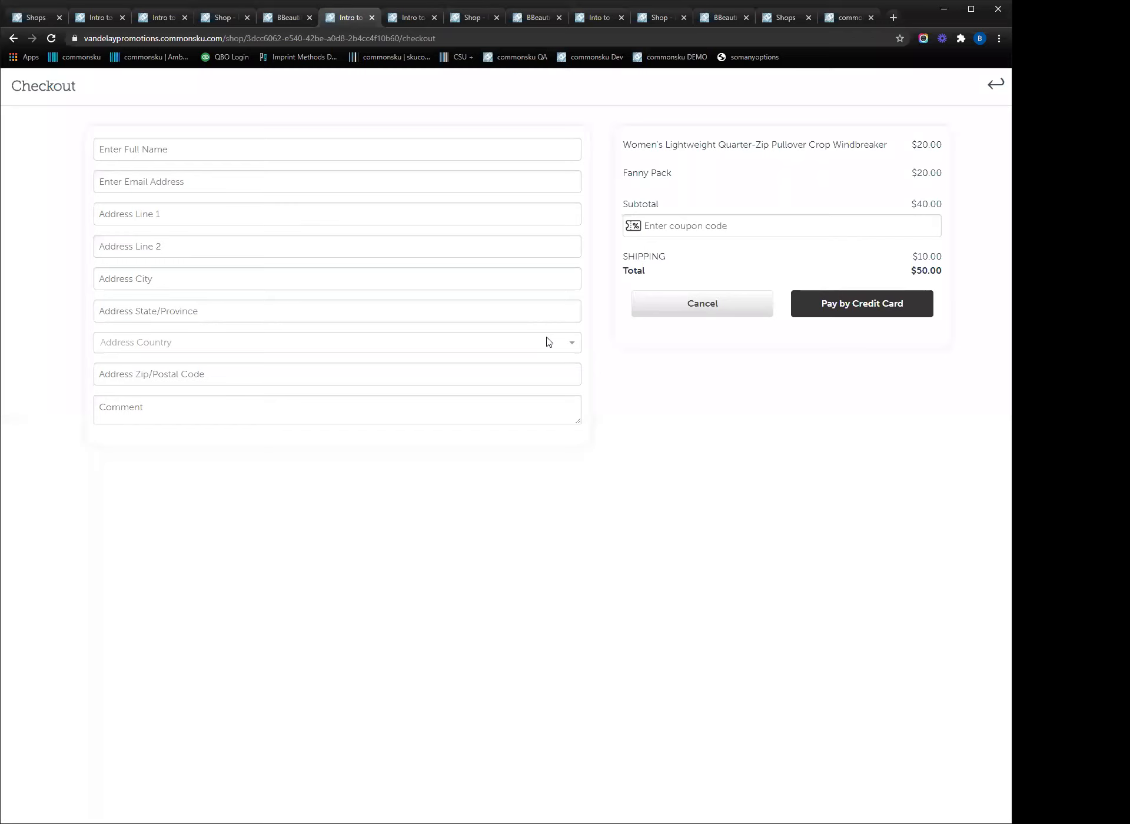
{"action": "left_click", "coordinate": [670, 228]}
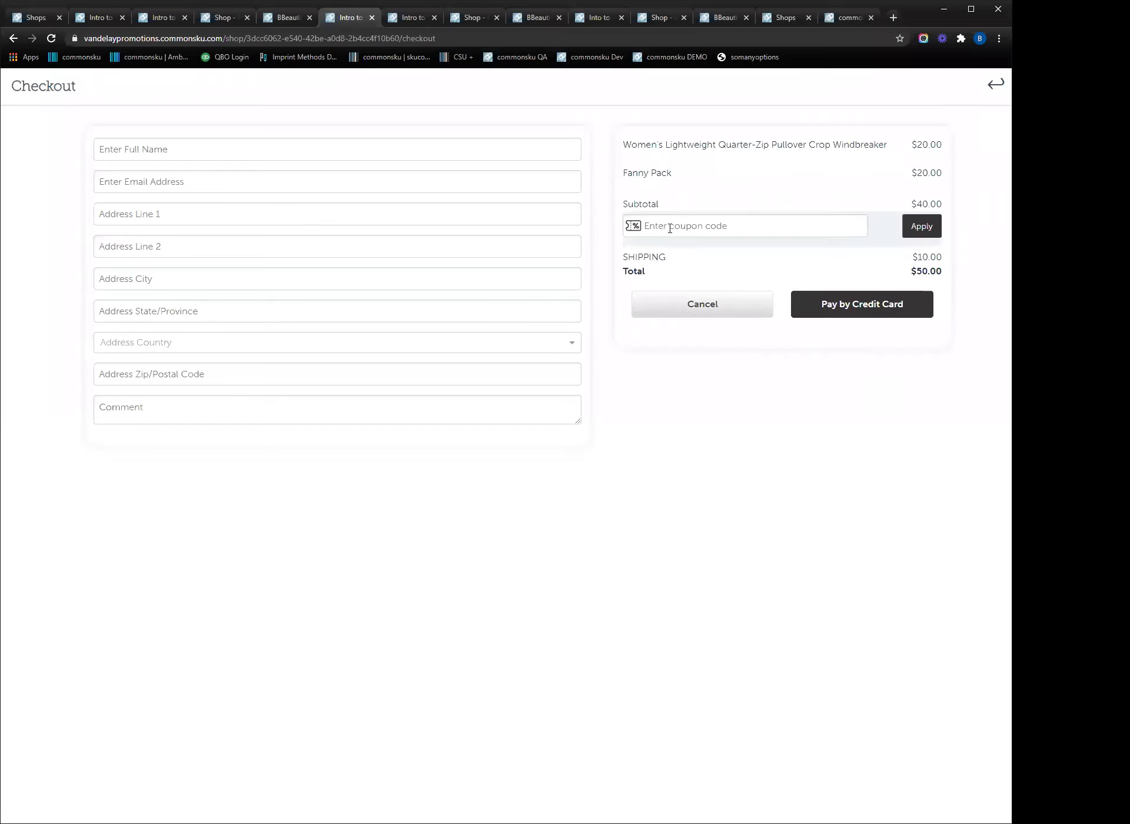
{"action": "key", "text": "ctrl+v"}
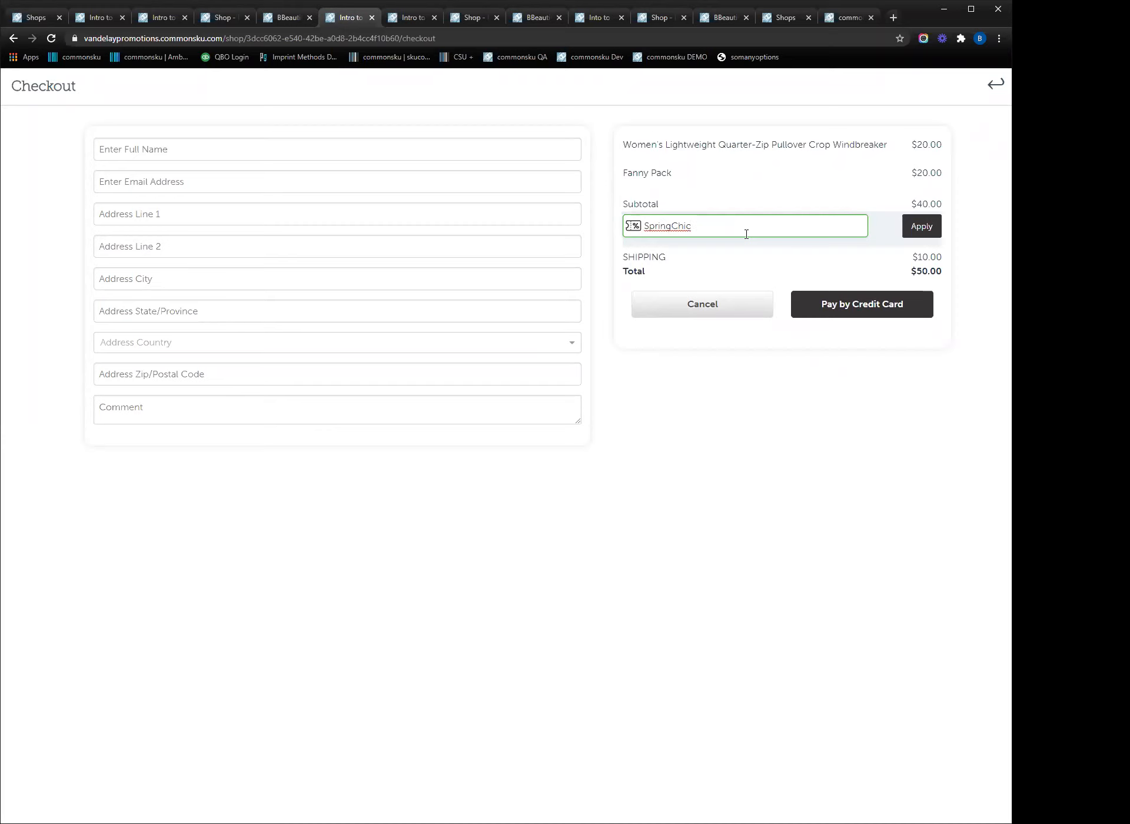
{"action": "left_click", "coordinate": [928, 229]}
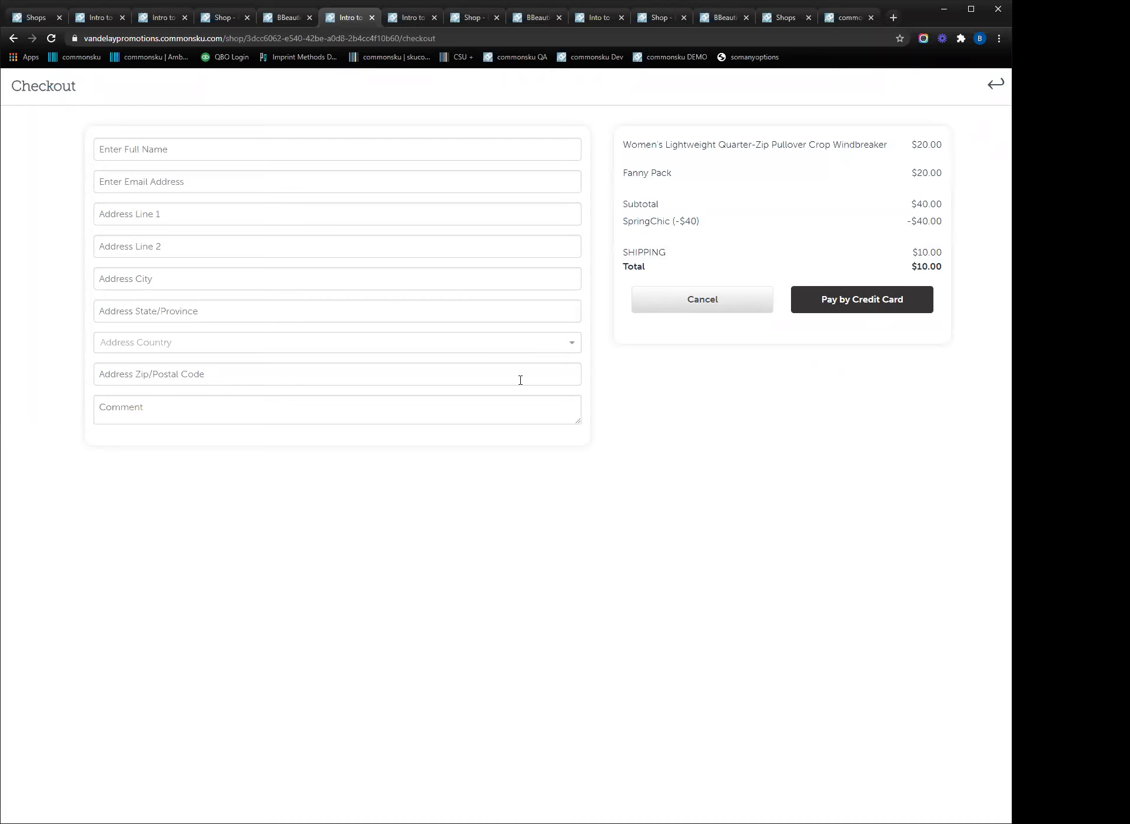
- Examine the checkout's name, email and comment fields without filling them in, and view the shop's order receipt page
{"action": "left_click", "coordinate": [115, 146]}
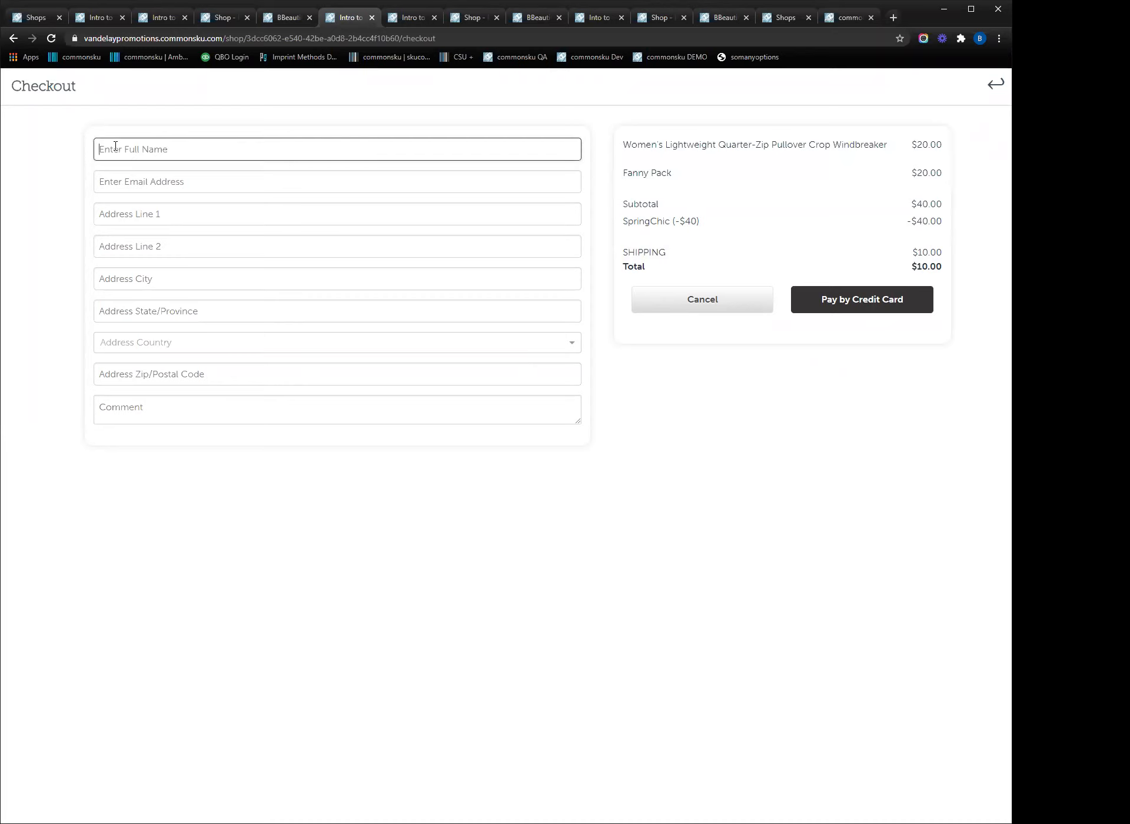
{"action": "left_click", "coordinate": [110, 183]}
{"action": "left_click", "coordinate": [109, 413]}
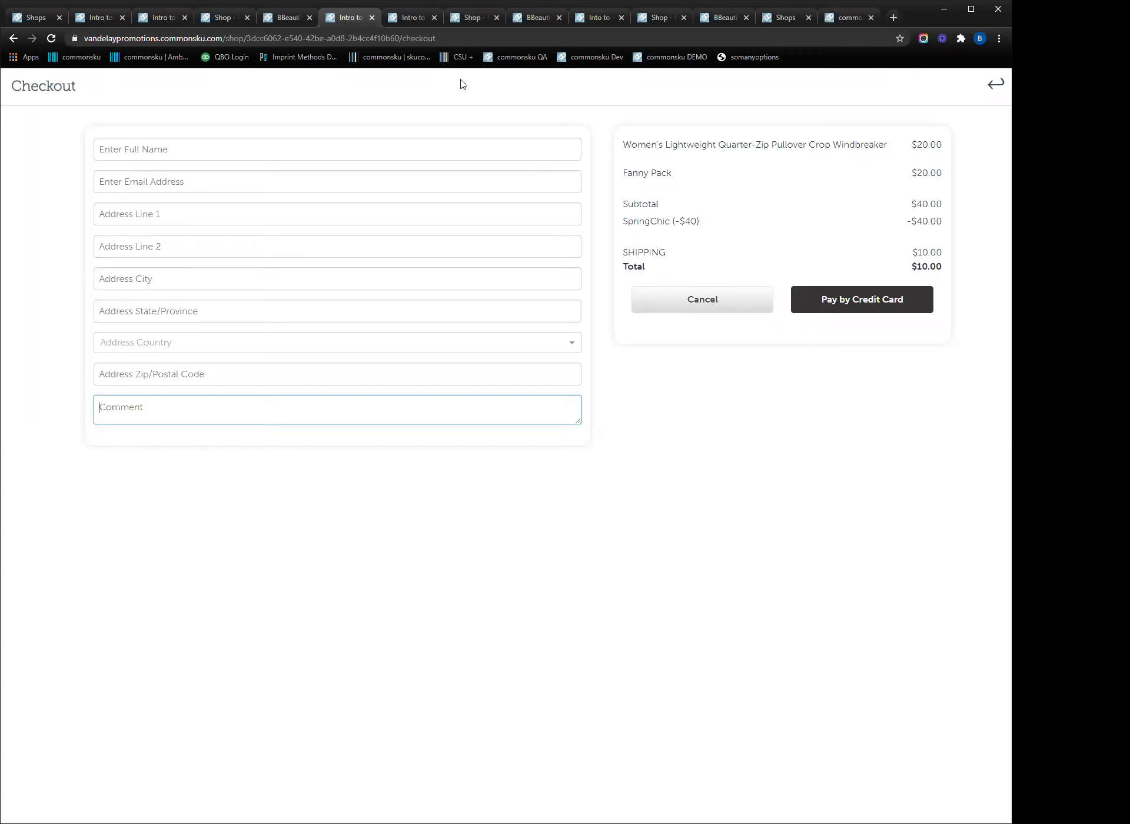
{"action": "left_click", "coordinate": [418, 22]}
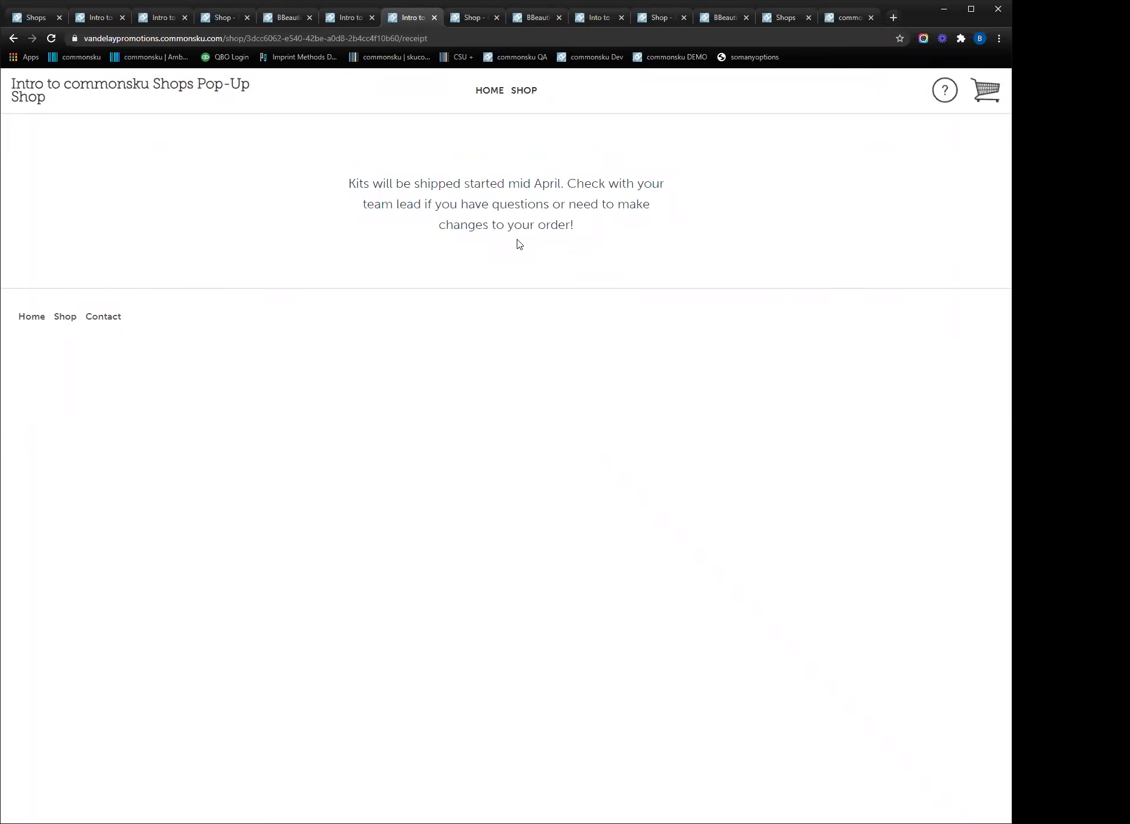
- In Pop-up Shop #303's settings, add a second shipping range starting at $10 with a shipping charge of $20
{"action": "left_click", "coordinate": [468, 18]}
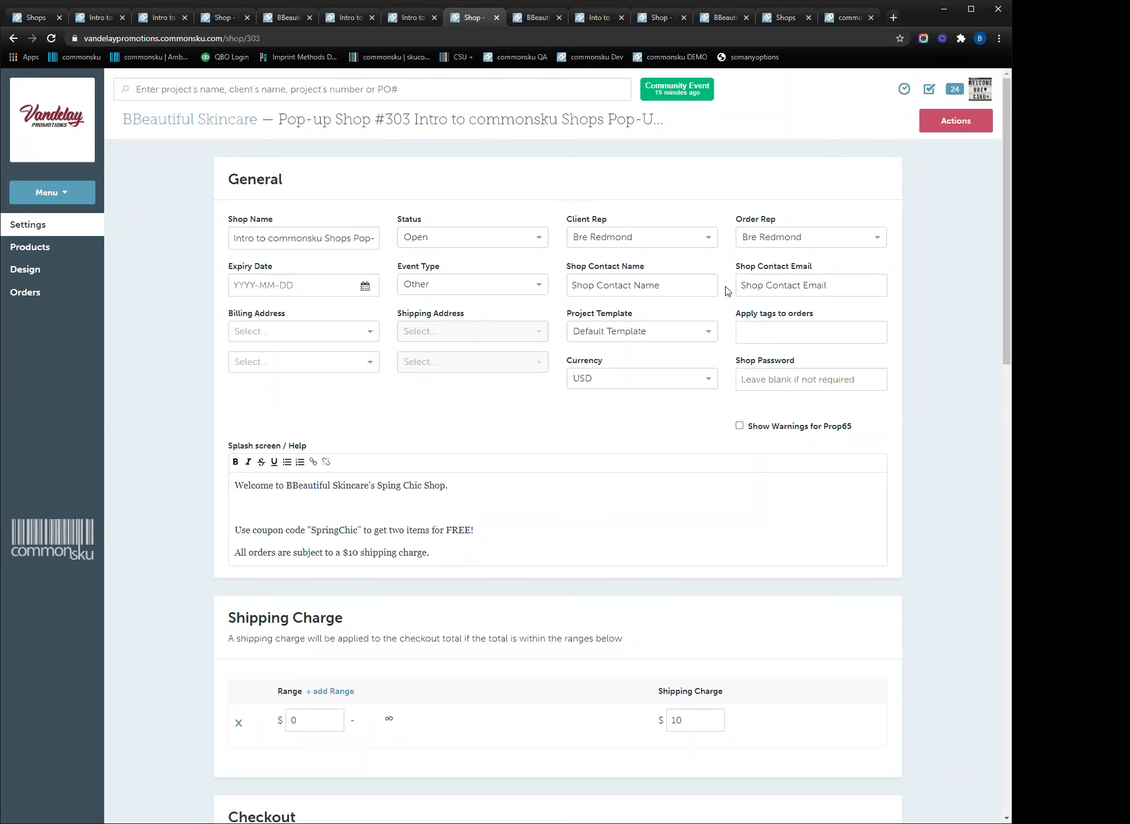
{"action": "scroll", "coordinate": [659, 336], "scroll_direction": "down", "scroll_amount": 3}
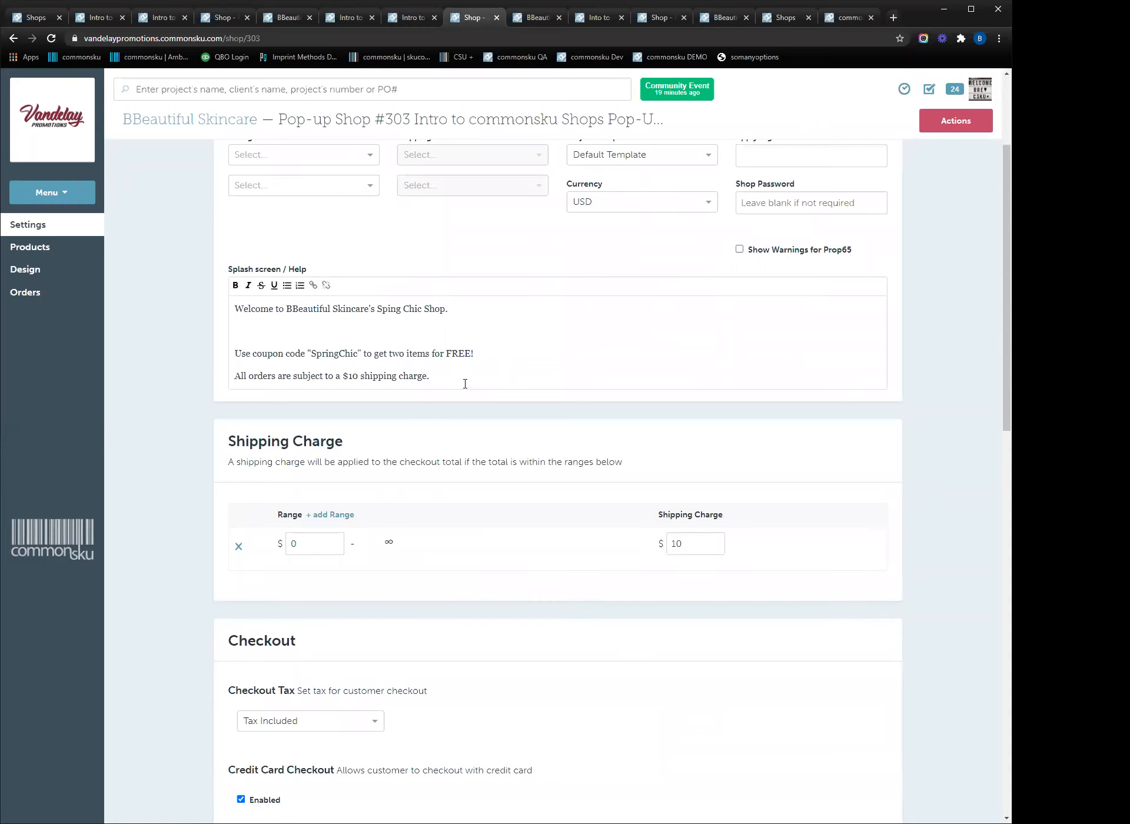
{"action": "scroll", "coordinate": [465, 384], "scroll_direction": "down", "scroll_amount": 3}
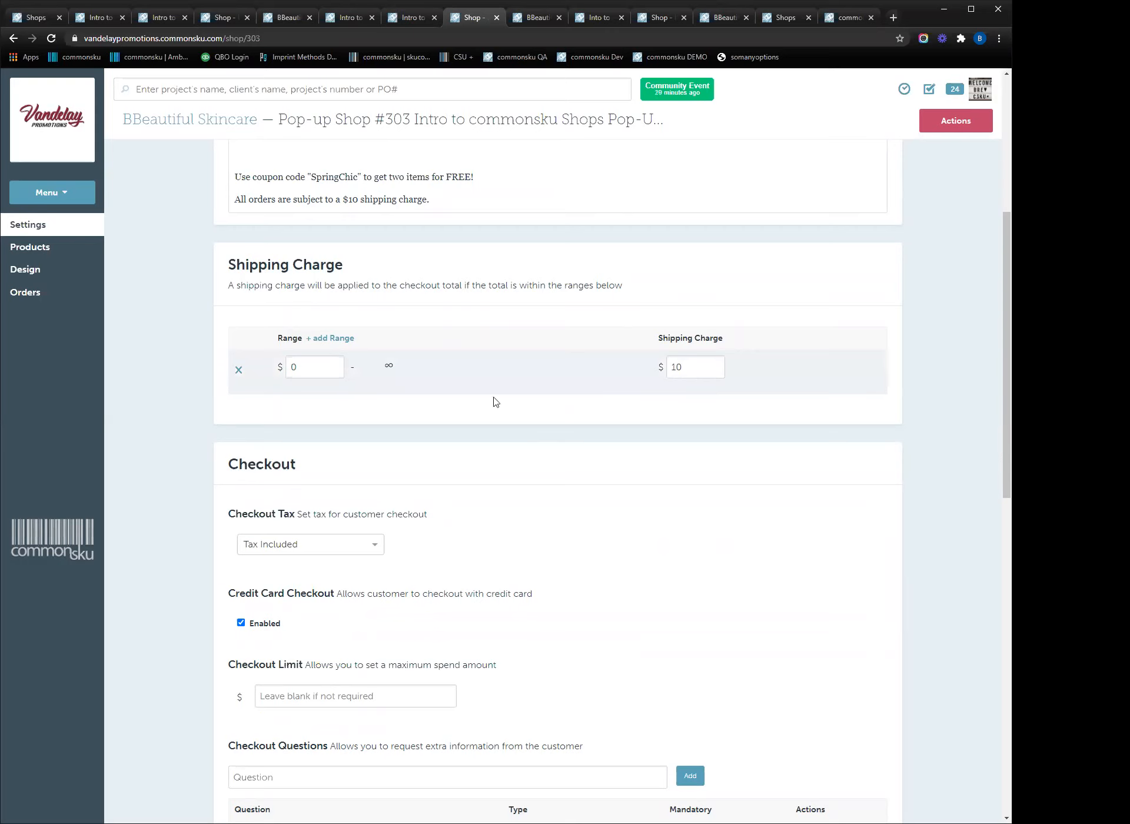
{"action": "left_click", "coordinate": [345, 337]}
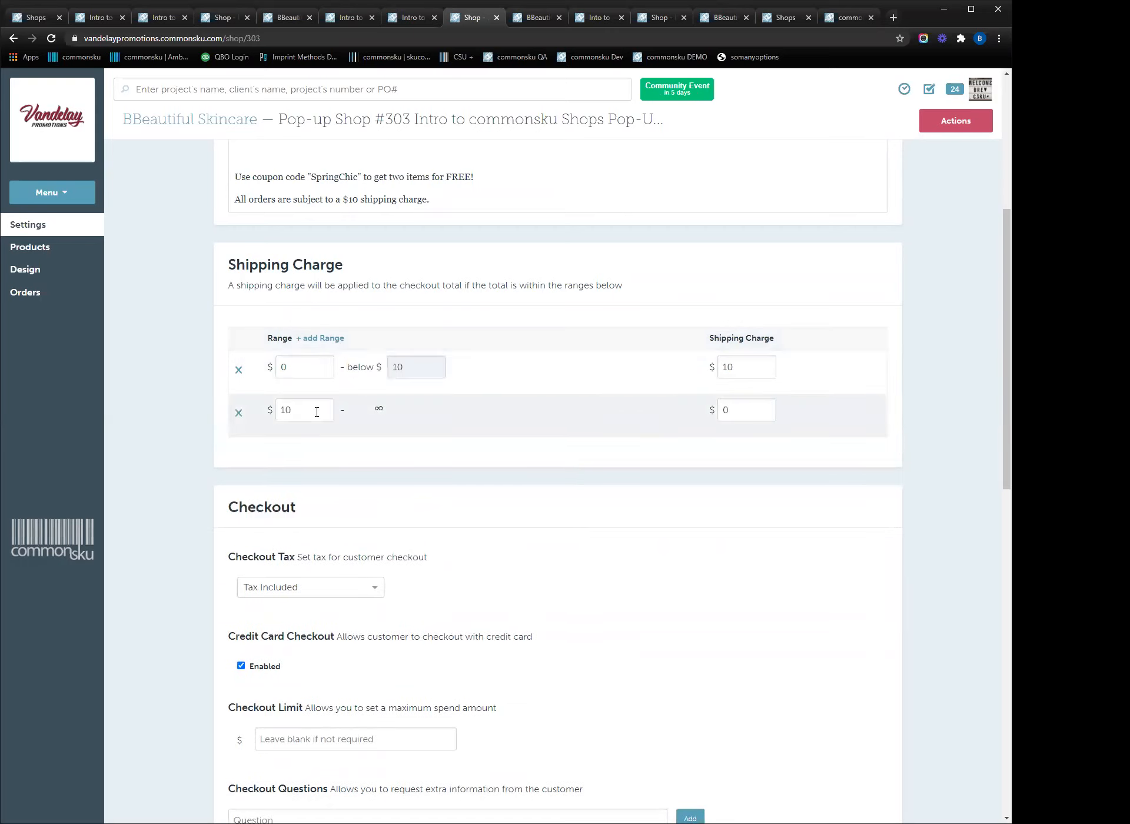
{"action": "double_click", "coordinate": [745, 411]}
{"action": "type", "text": "20"}
{"action": "left_click", "coordinate": [901, 409]}
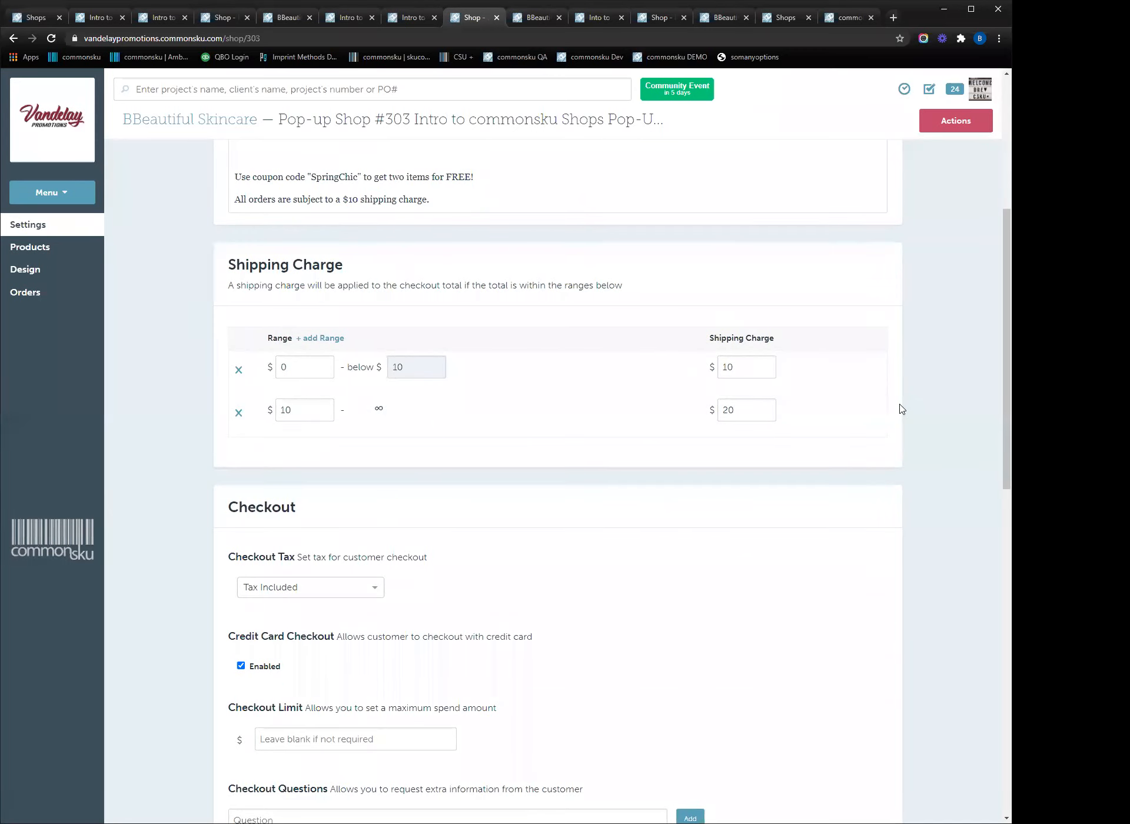
- Review the pop-up shop's checkout options, checkout questions, receipt message and coupon settings
{"action": "scroll", "coordinate": [900, 407], "scroll_direction": "down", "scroll_amount": 7}
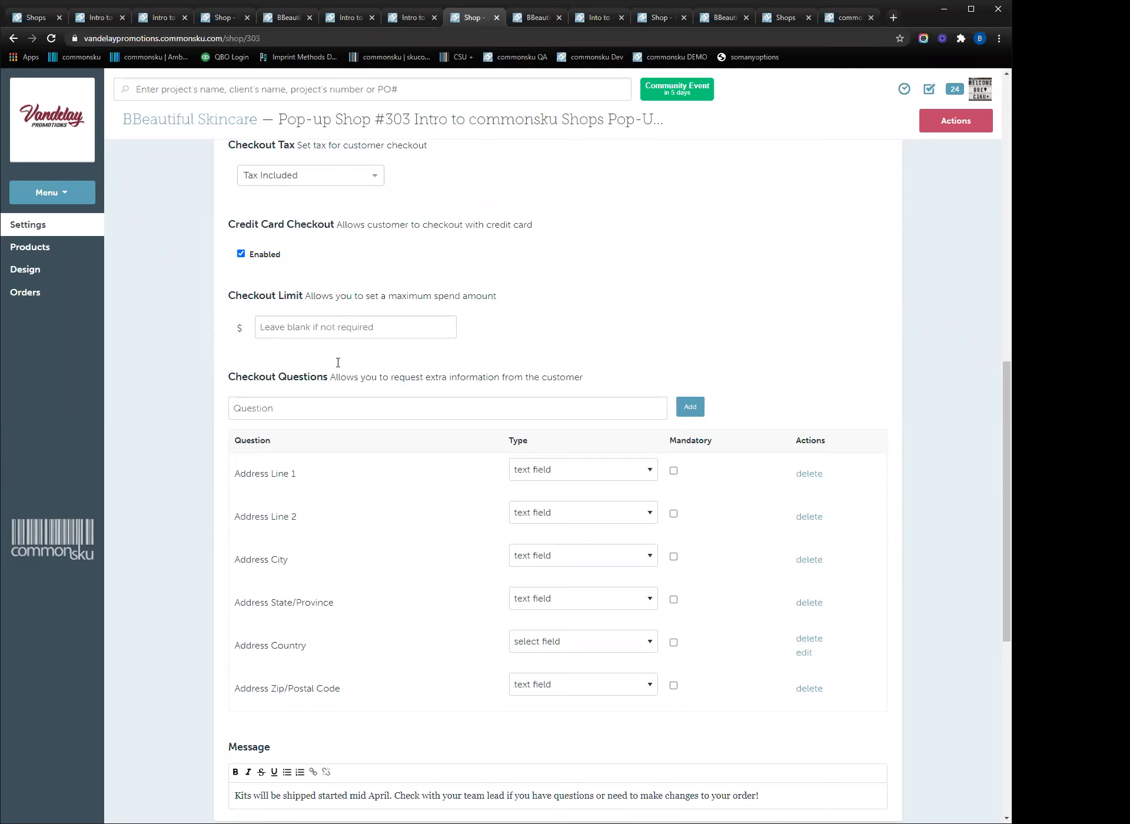
{"action": "scroll", "coordinate": [338, 363], "scroll_direction": "down", "scroll_amount": 1}
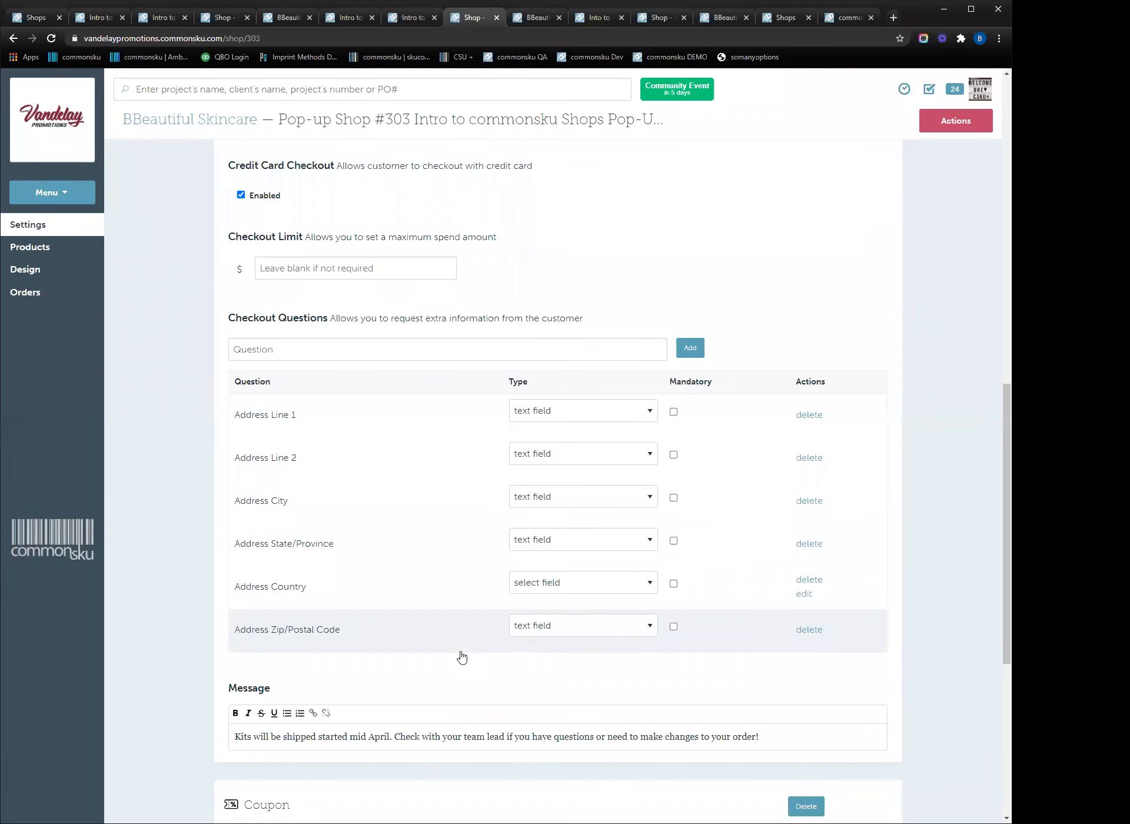
{"action": "scroll", "coordinate": [462, 658], "scroll_direction": "down", "scroll_amount": 3}
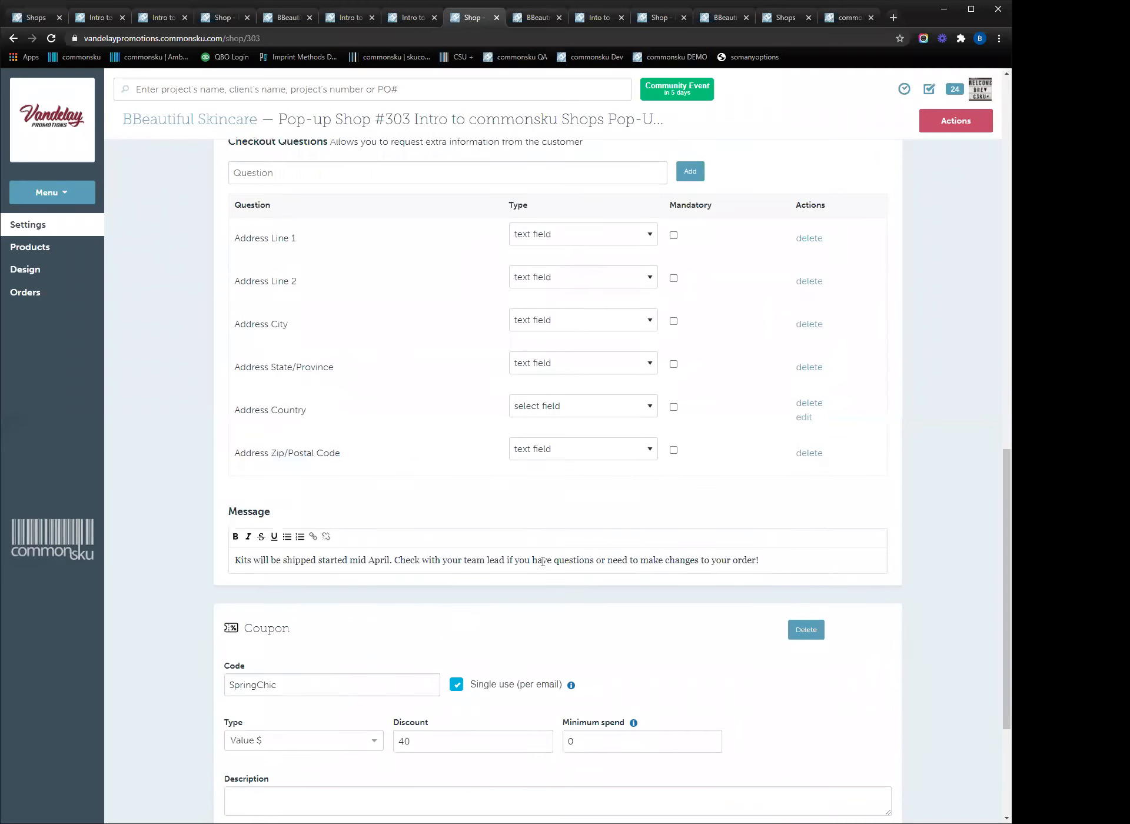
{"action": "scroll", "coordinate": [543, 562], "scroll_direction": "down", "scroll_amount": 3}
{"action": "scroll", "coordinate": [638, 513], "scroll_direction": "down", "scroll_amount": 1}
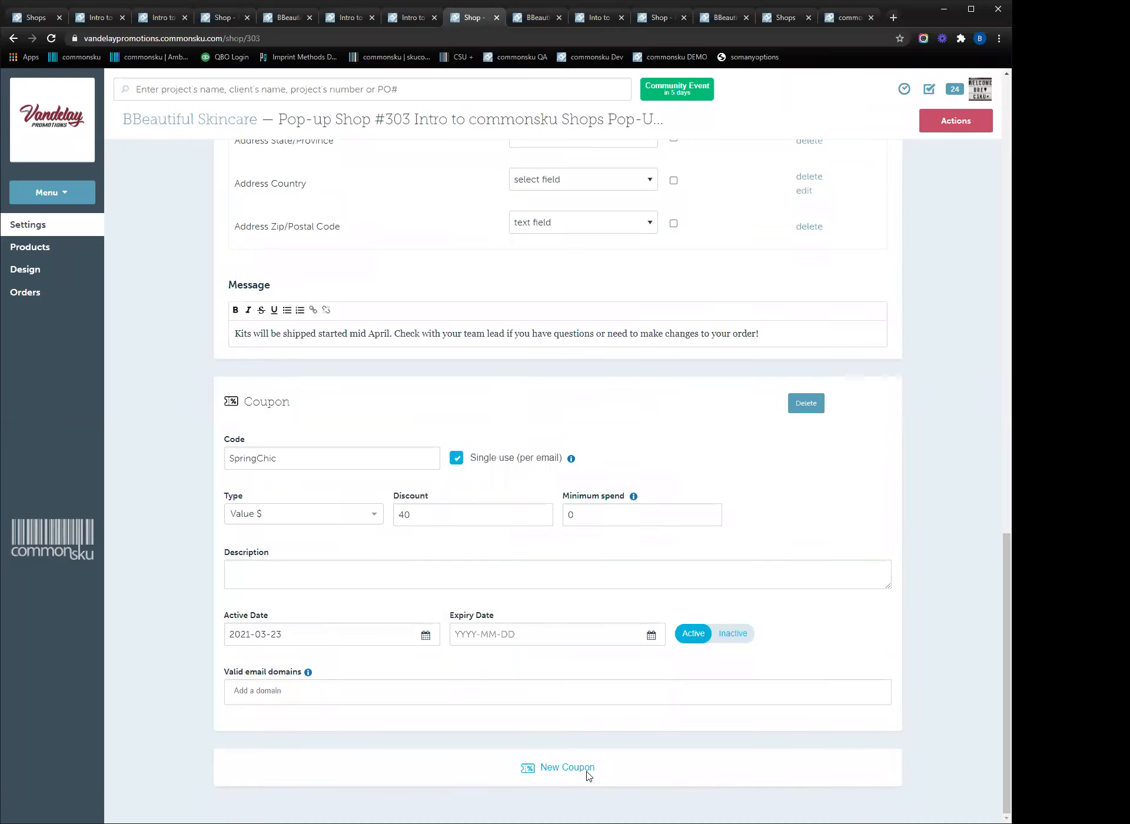
- Open the Festival Women's Cali Crop from the shop's products, inspect its retail and total prices, and close the item unchanged
{"action": "left_click", "coordinate": [84, 246]}
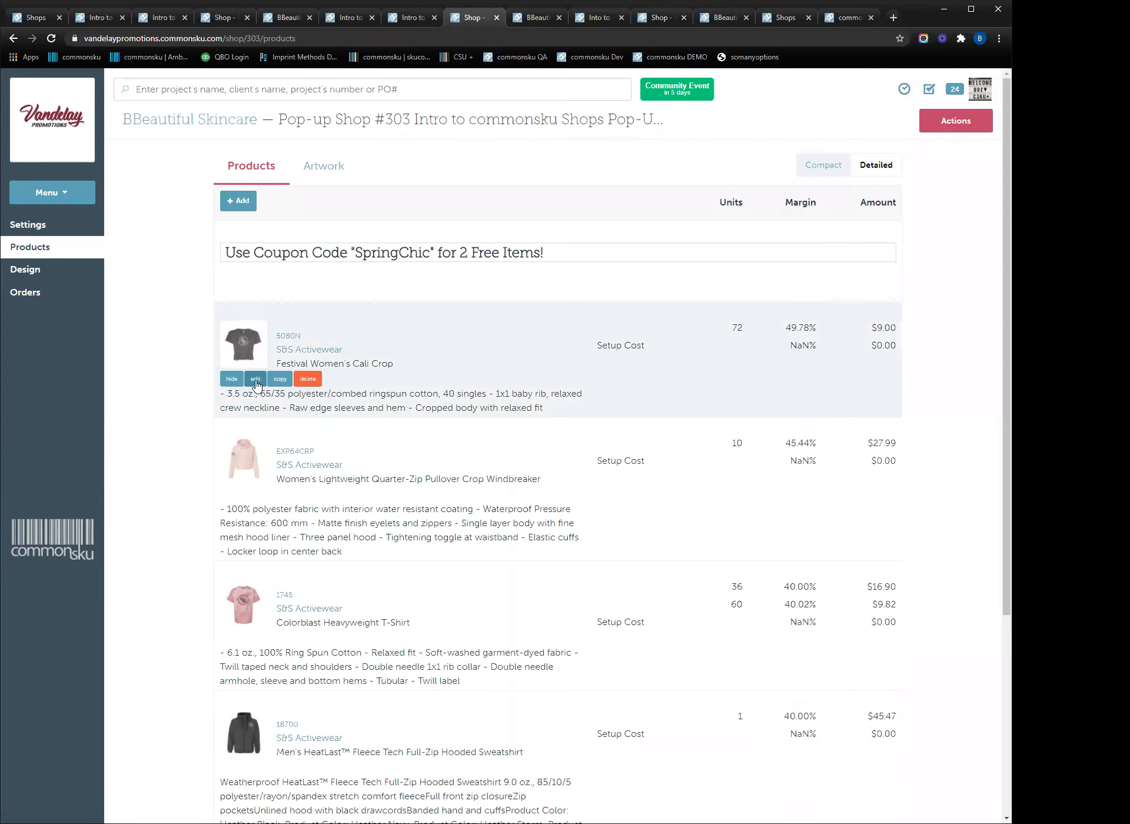
{"action": "left_click", "coordinate": [256, 380]}
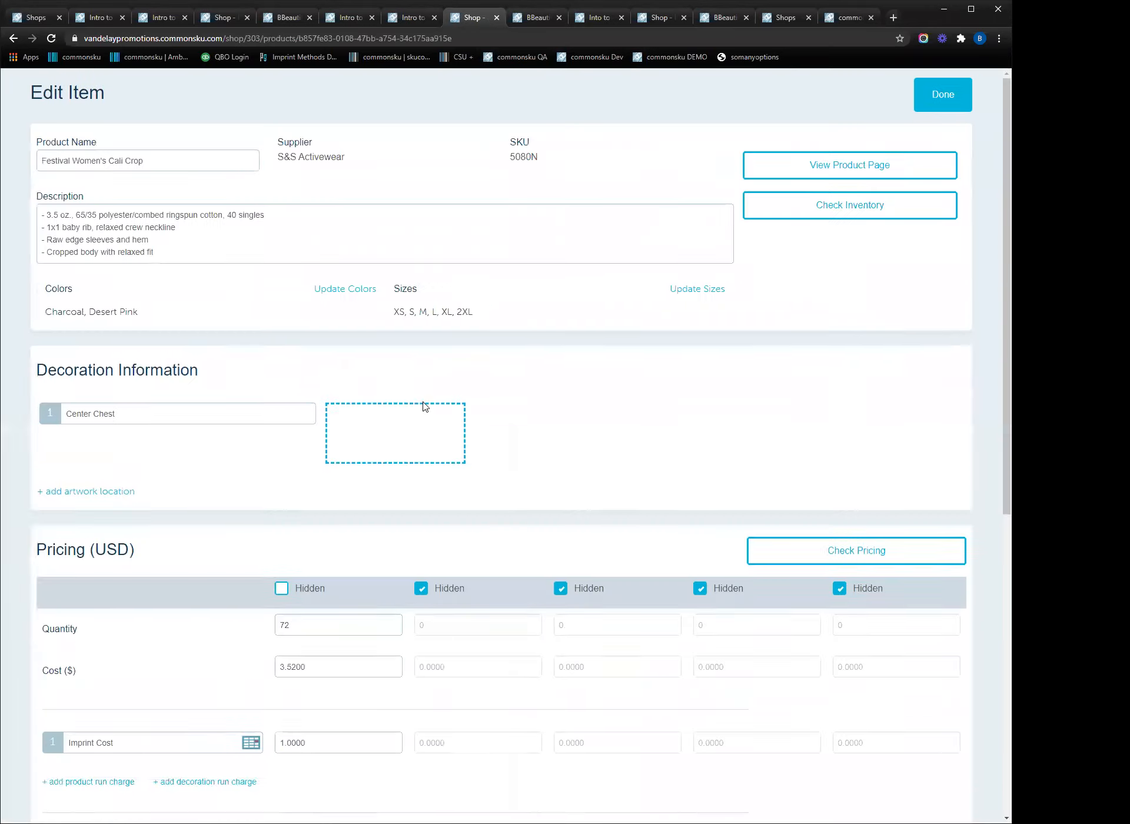
{"action": "scroll", "coordinate": [421, 400], "scroll_direction": "down", "scroll_amount": 8}
{"action": "left_click", "coordinate": [337, 504]}
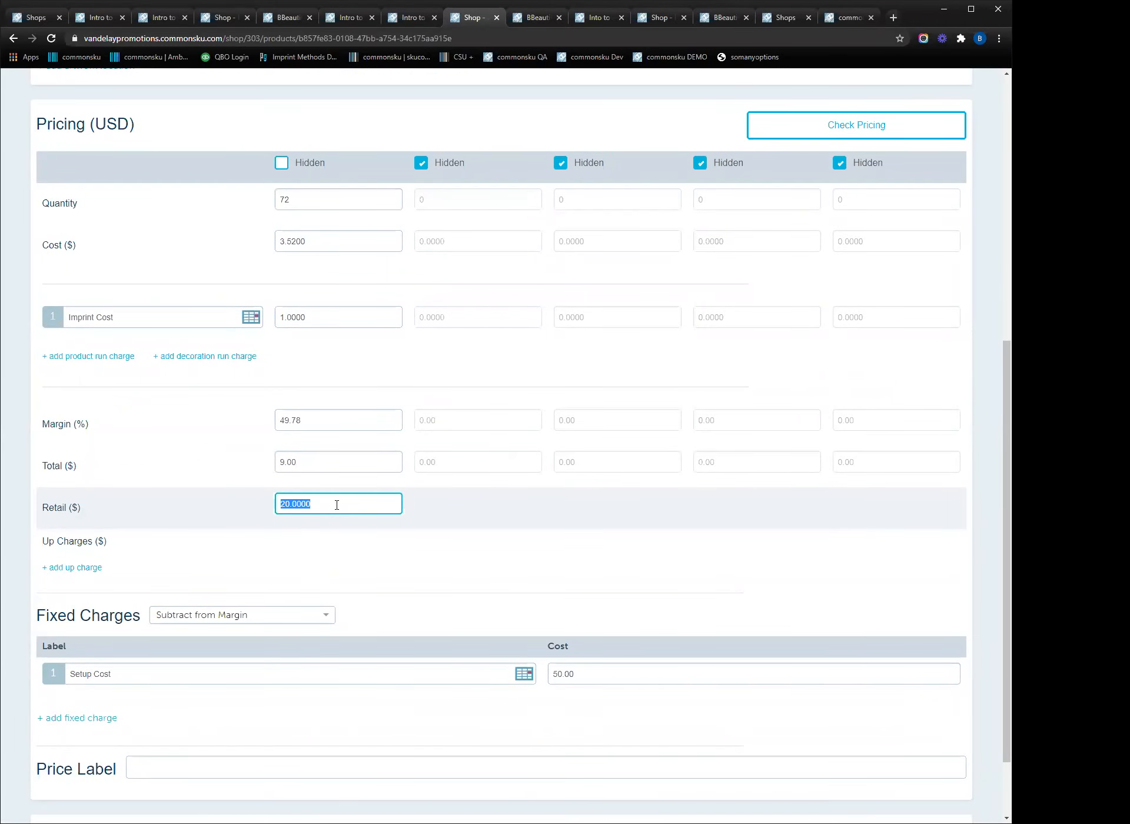
{"action": "left_click", "coordinate": [331, 458]}
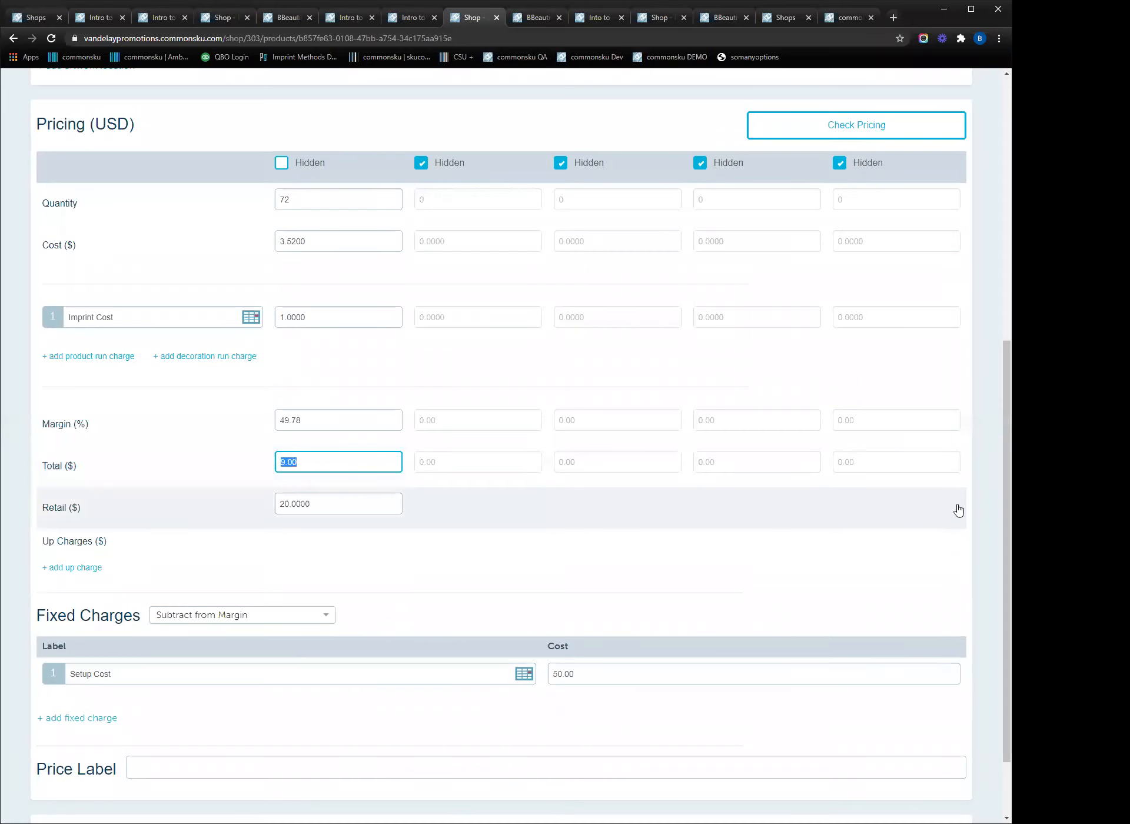
{"action": "scroll", "coordinate": [959, 509], "scroll_direction": "up", "scroll_amount": 8}
{"action": "left_click", "coordinate": [944, 95]}
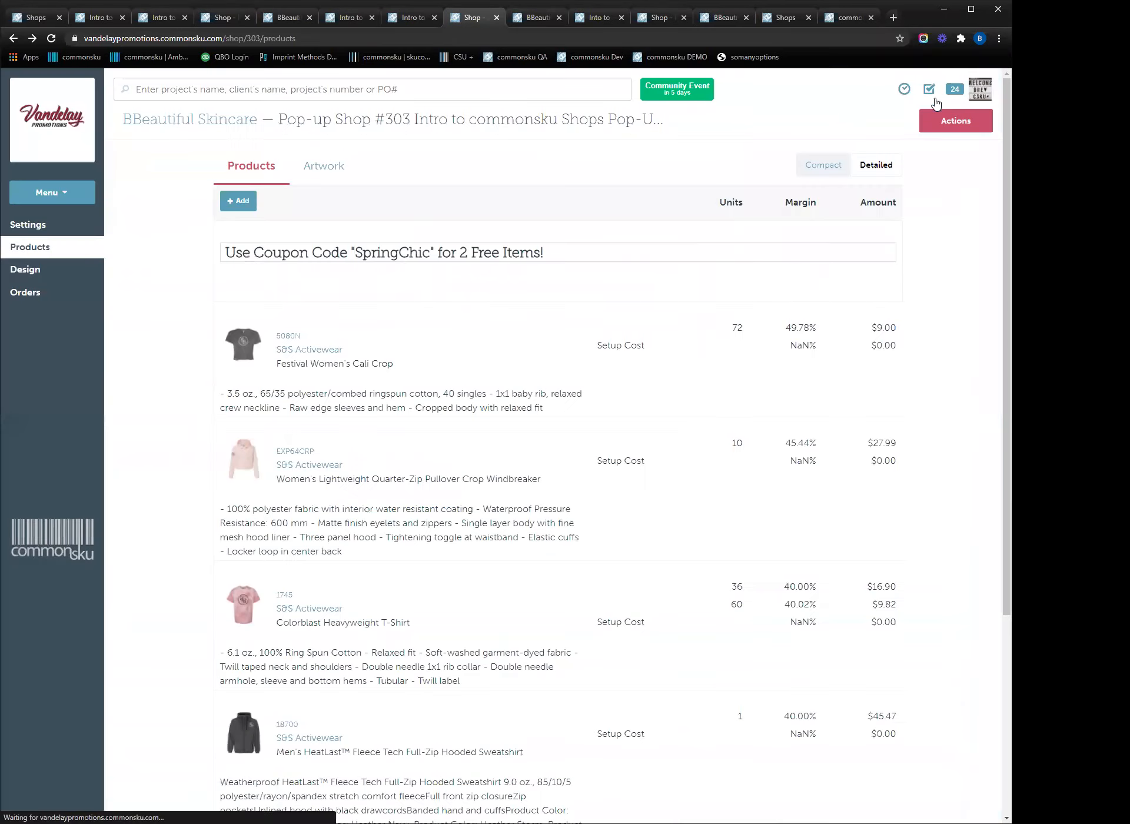
- Review the pop-up shop's design settings and compare them with the product grid on the client-facing shop page
{"action": "left_click", "coordinate": [79, 270]}
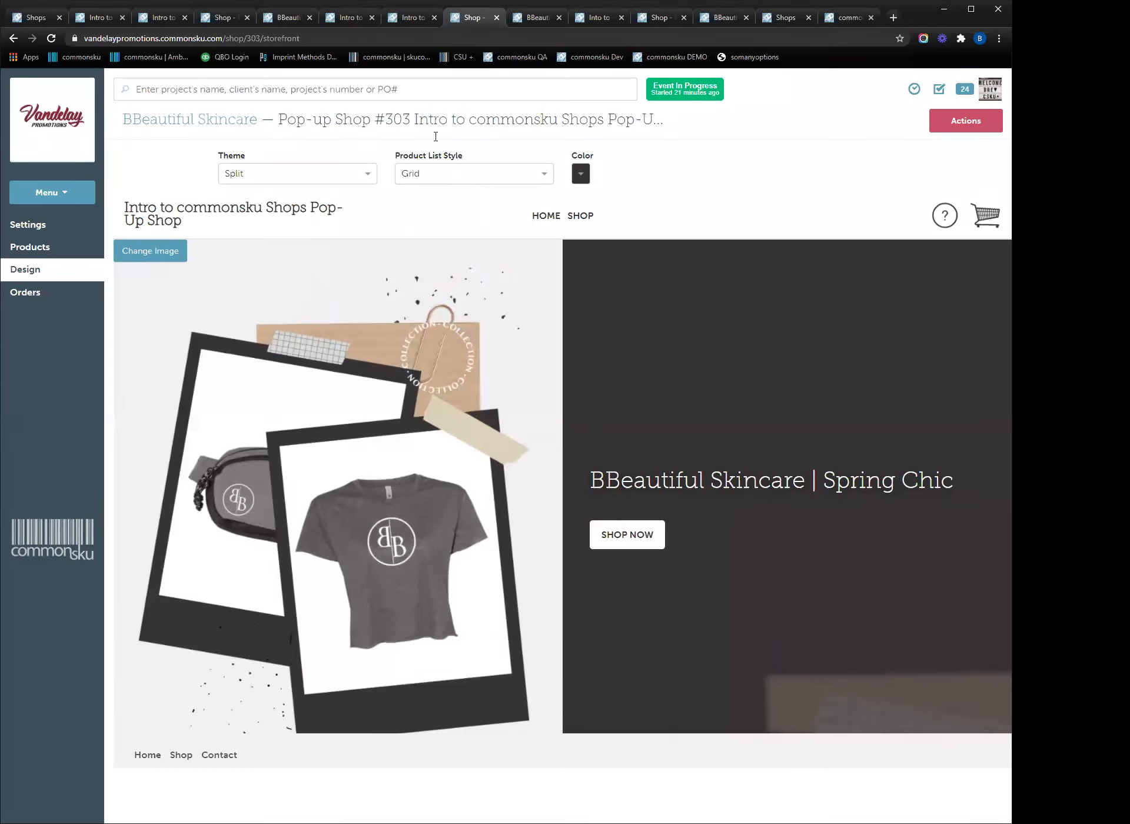
{"action": "left_click", "coordinate": [352, 16]}
{"action": "left_click", "coordinate": [705, 297]}
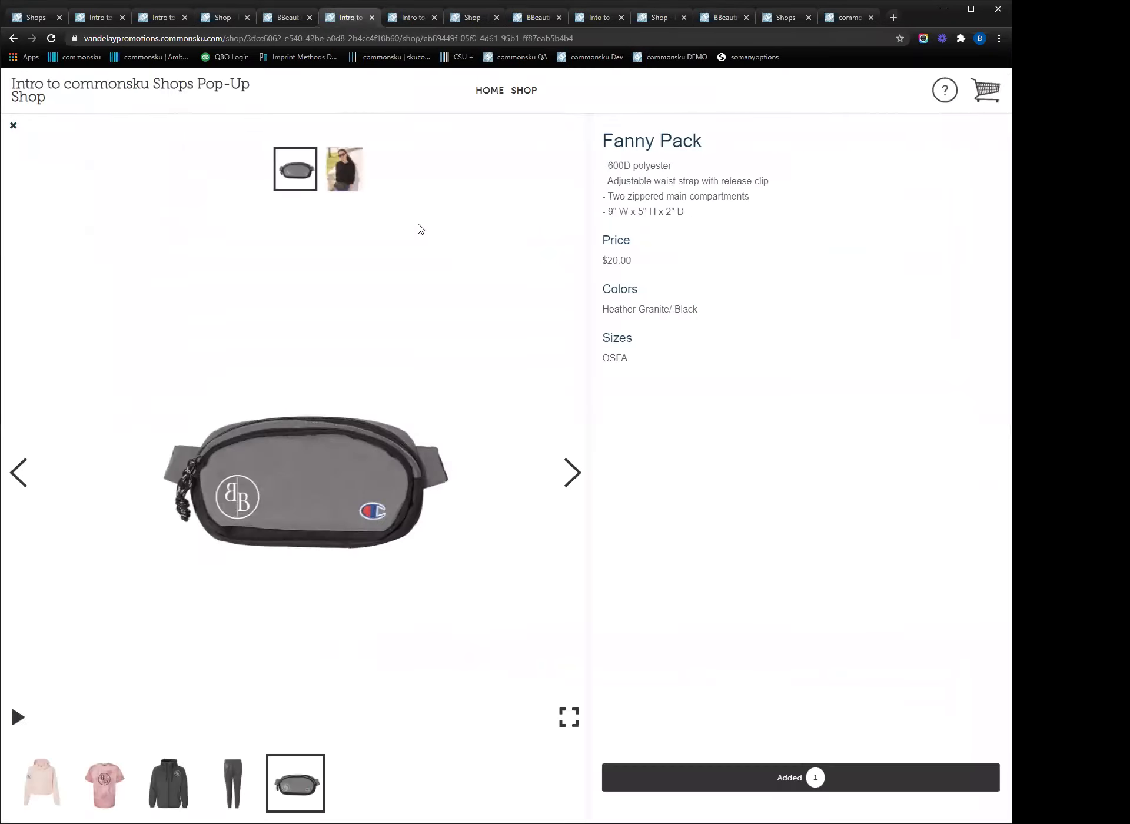
{"action": "left_click", "coordinate": [523, 92]}
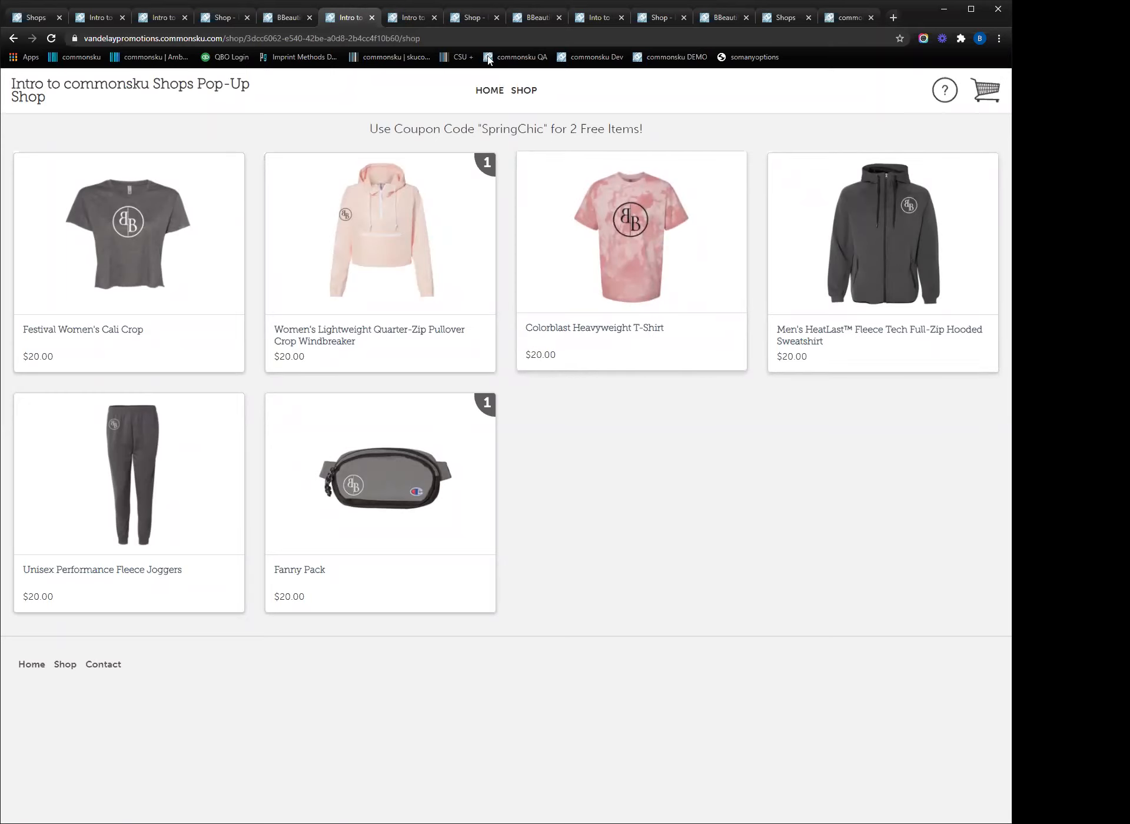
{"action": "left_click", "coordinate": [468, 18]}
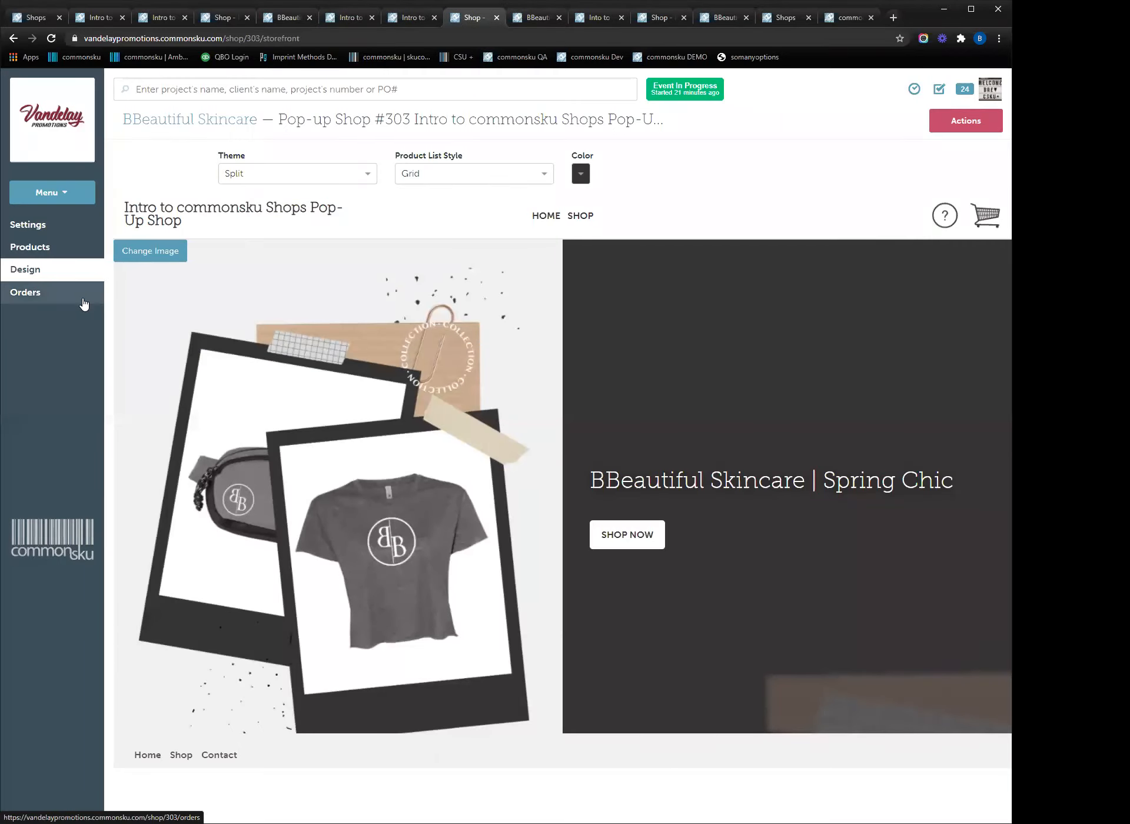
- Open the pop-up shop's orders, select all checkouts, and view their combined item, payment and address details
{"action": "left_click", "coordinate": [83, 303]}
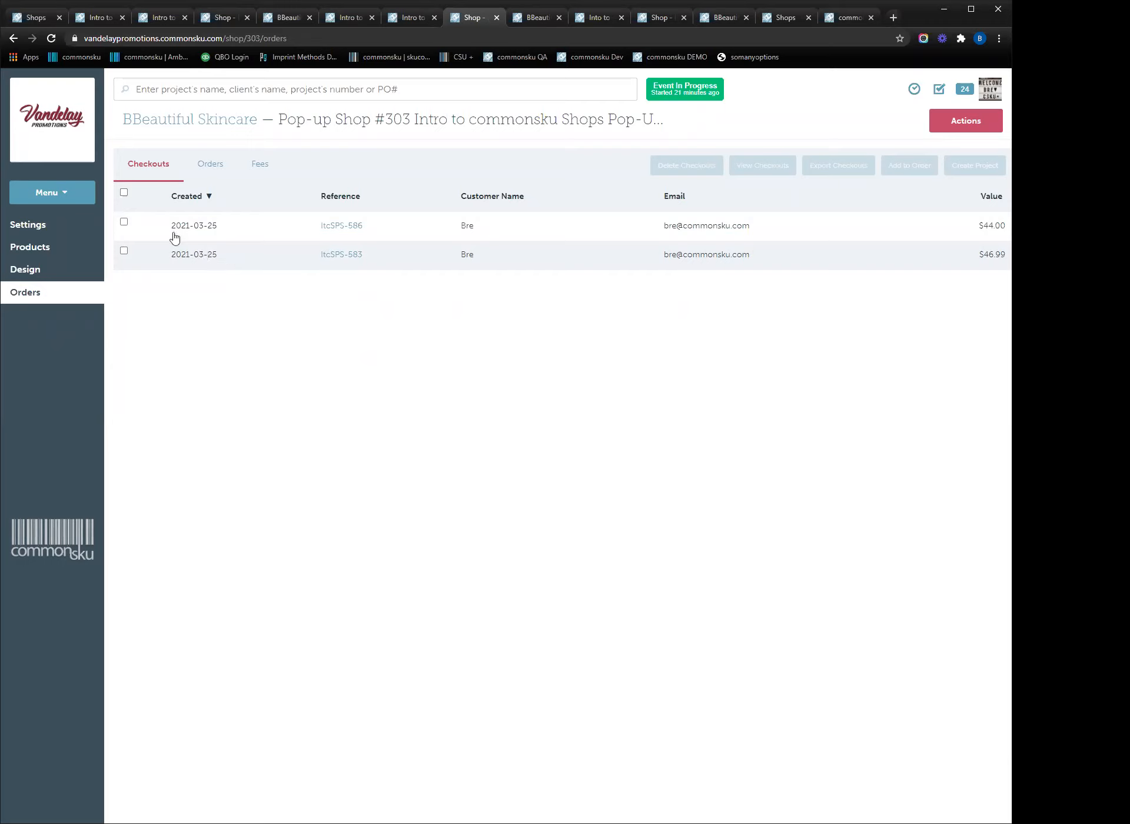
{"action": "left_click", "coordinate": [123, 192]}
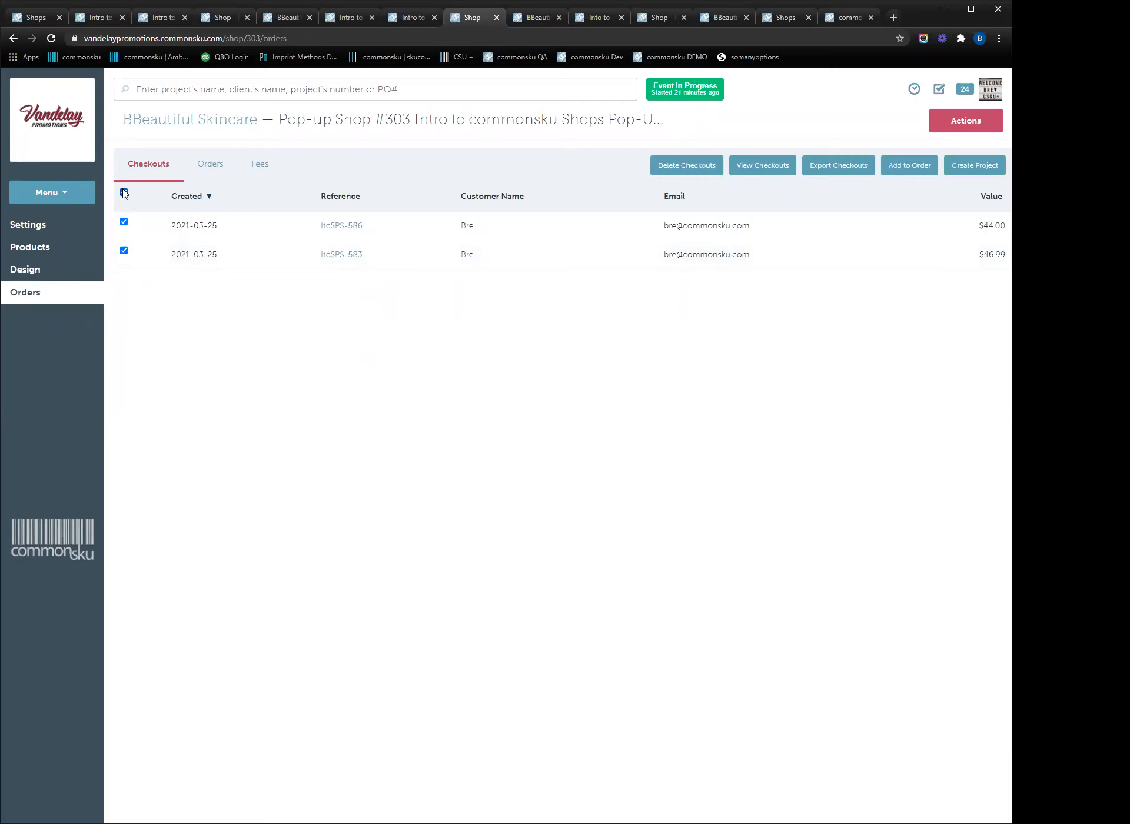
{"action": "left_click", "coordinate": [767, 163]}
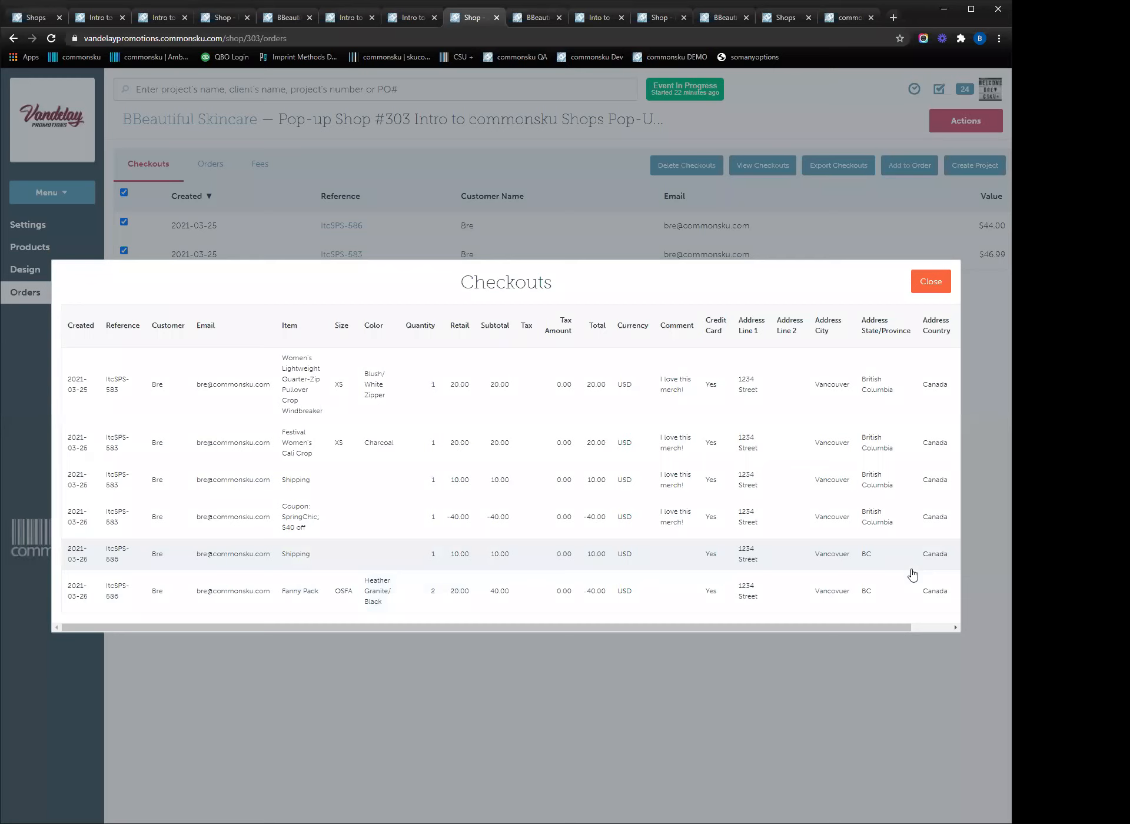
{"action": "left_click", "coordinate": [931, 281]}
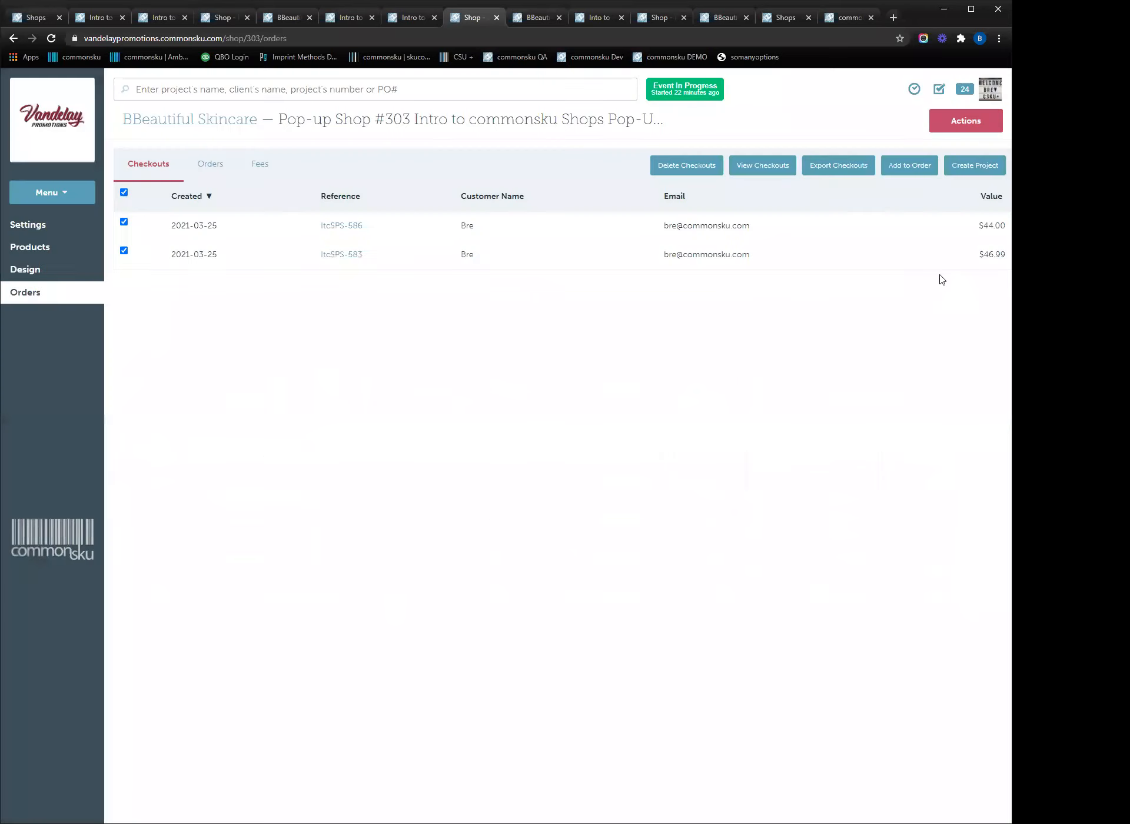
- Inspect the receipt of the second listed checkout, and return to the shop's checkouts
{"action": "left_click", "coordinate": [344, 258]}
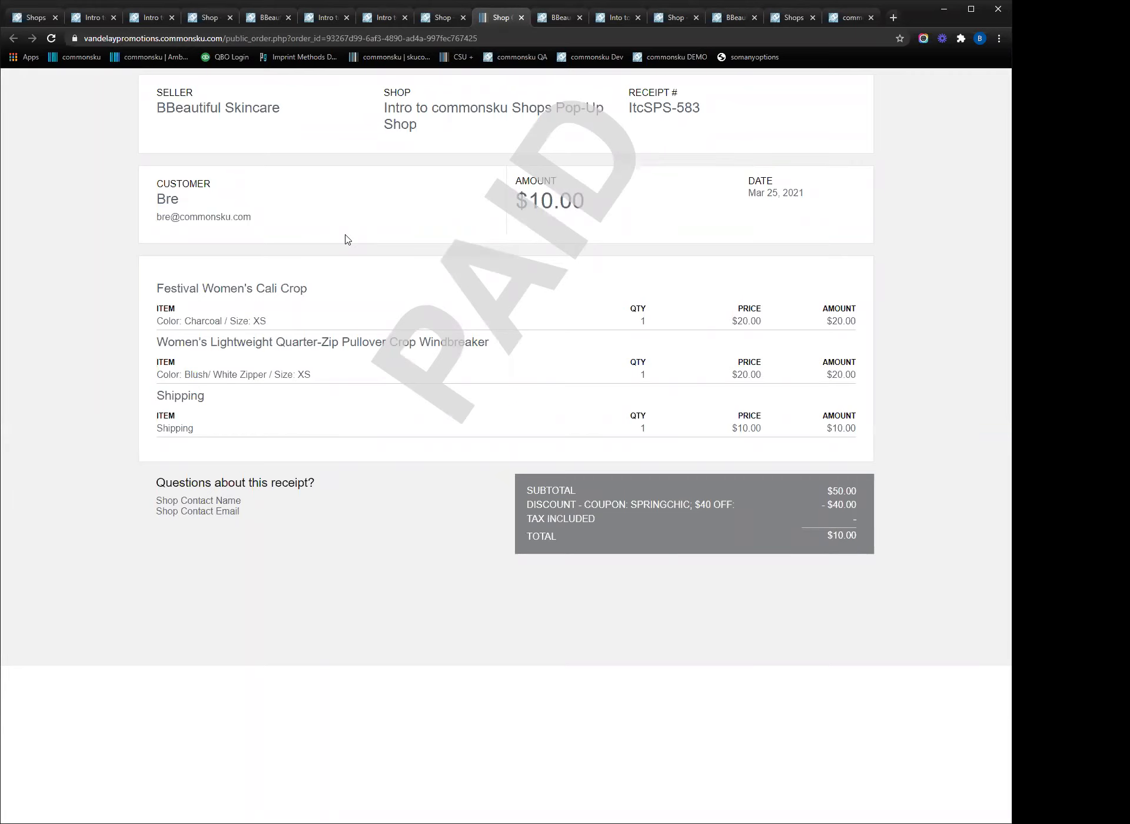
{"action": "left_click", "coordinate": [441, 21]}
{"action": "left_click", "coordinate": [521, 21]}
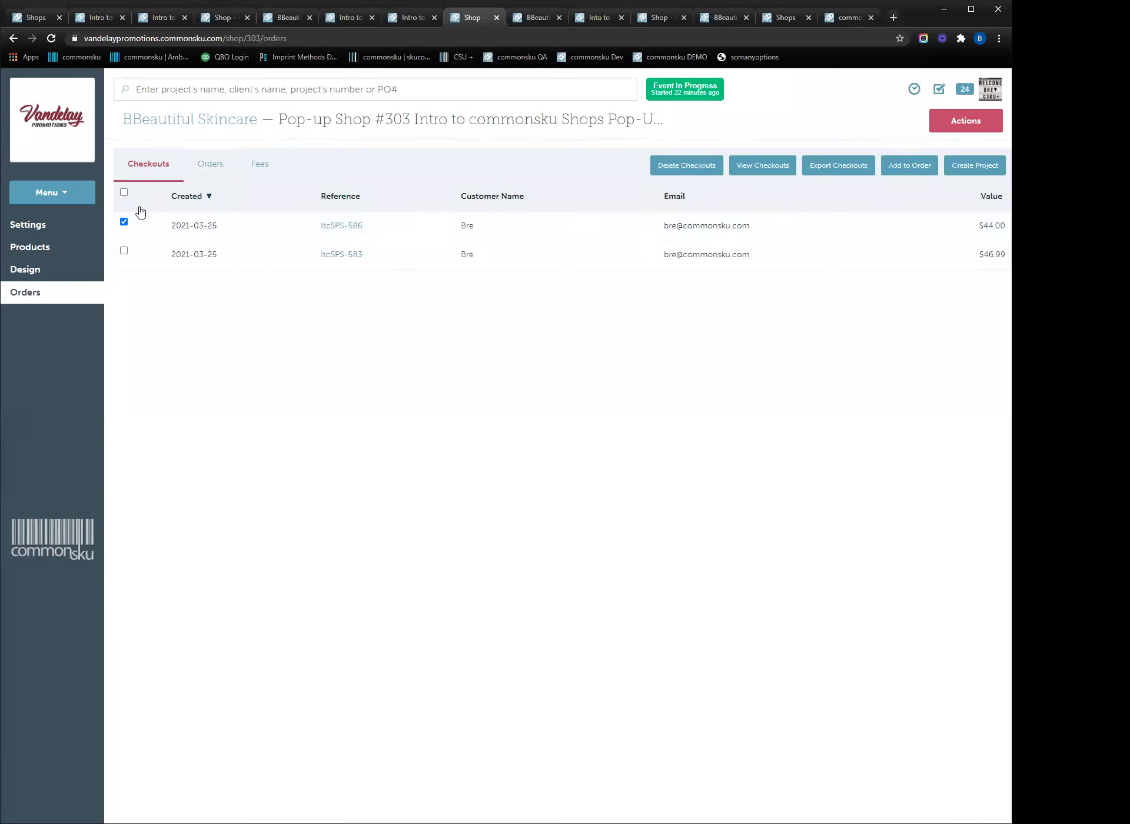
- Select all checkouts, examine the option to add them to an existing project, and cancel without adding them
{"action": "left_click", "coordinate": [124, 193]}
{"action": "left_click", "coordinate": [916, 165]}
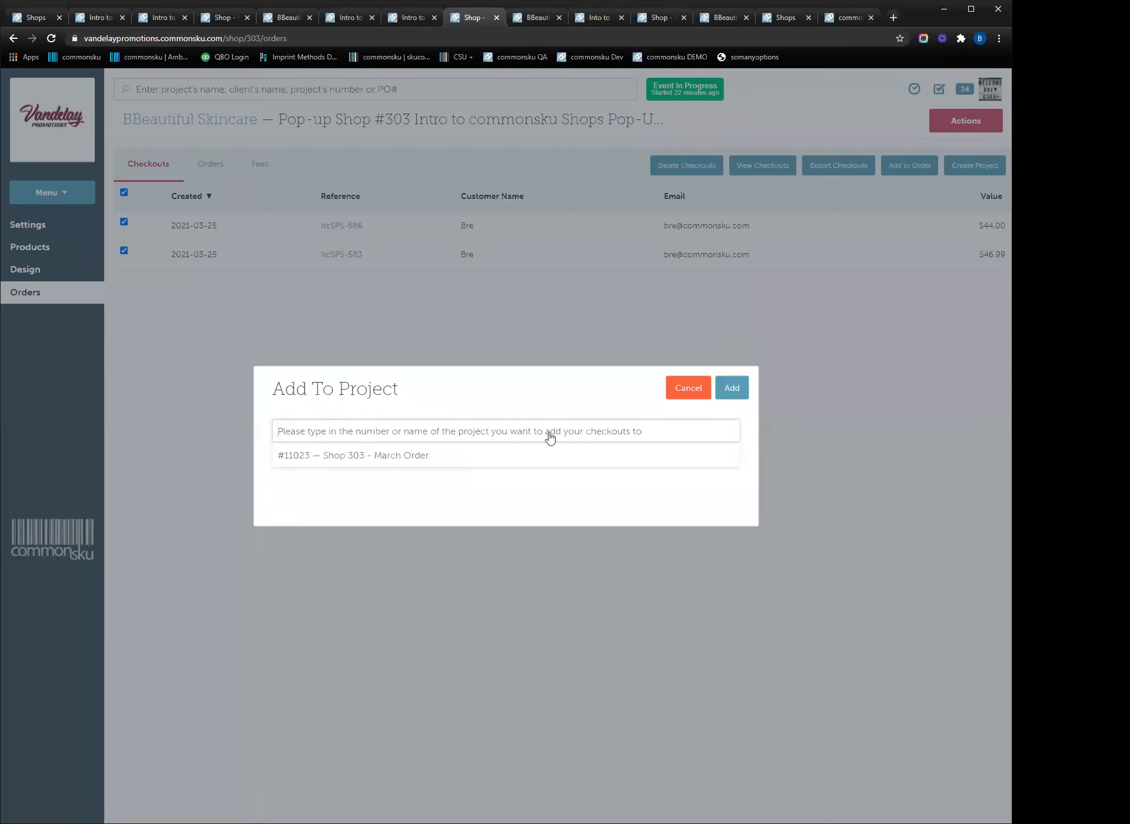
{"action": "left_click", "coordinate": [685, 390]}
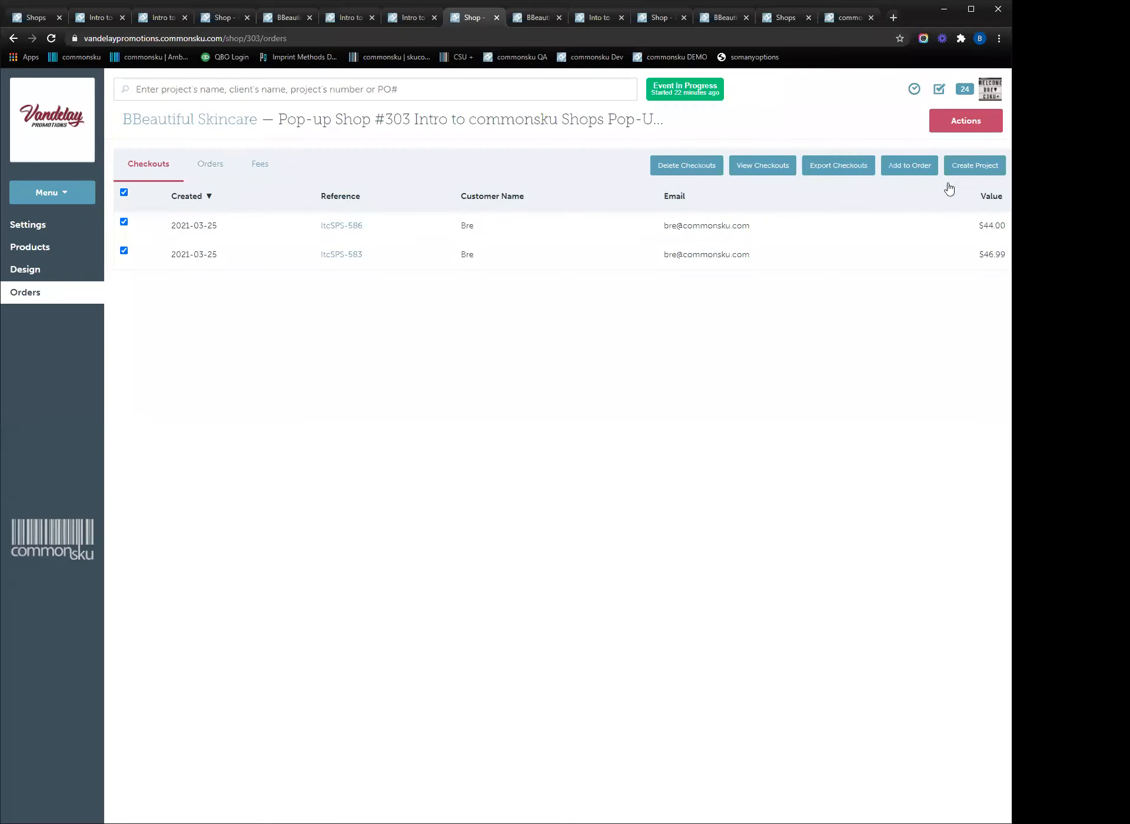
- View the shop's orders, and examine the checkouts and their bulk options in the Shop 303 - March Order sales order
{"action": "left_click", "coordinate": [197, 170]}
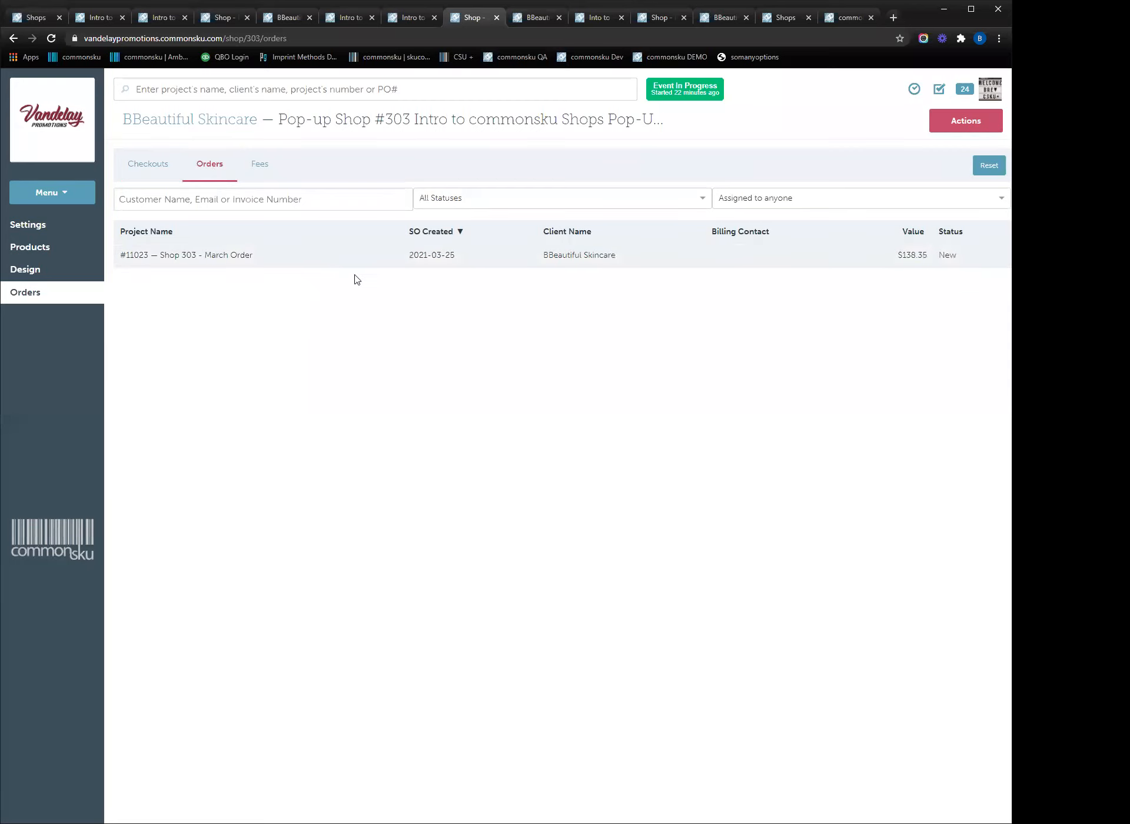
{"action": "left_click", "coordinate": [528, 18]}
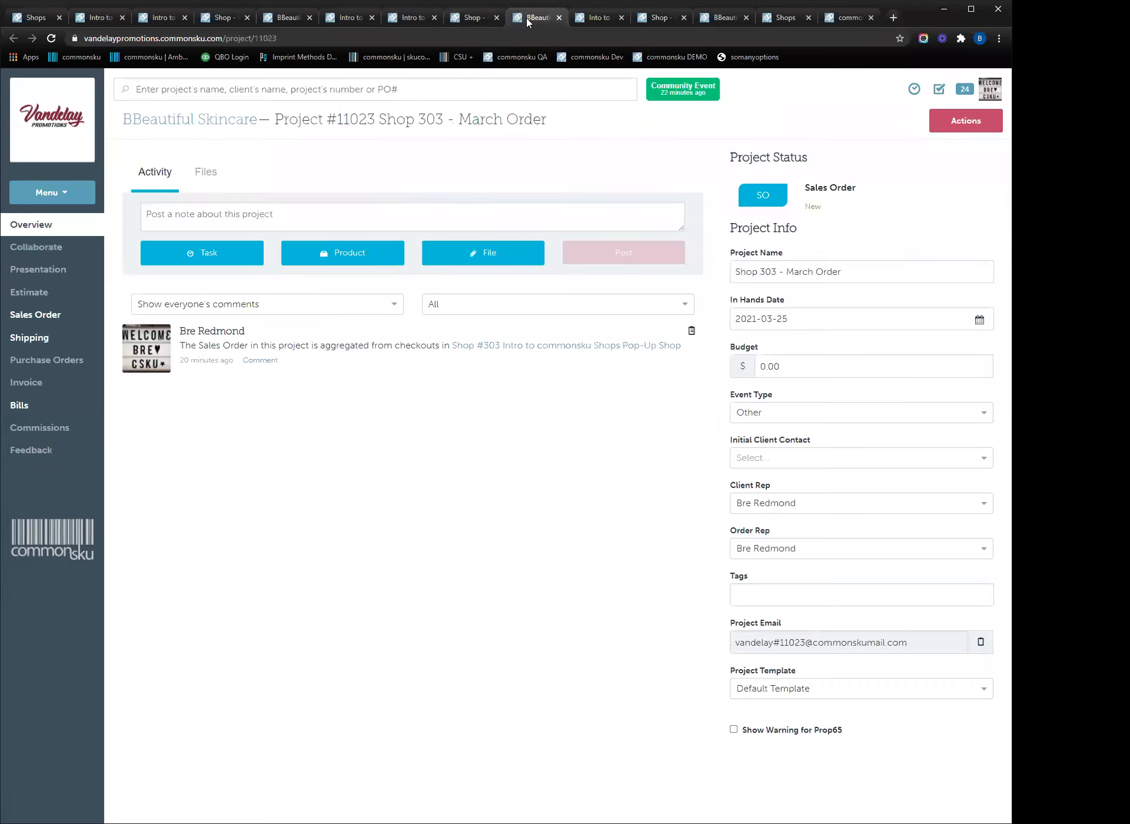
{"action": "left_click", "coordinate": [60, 315]}
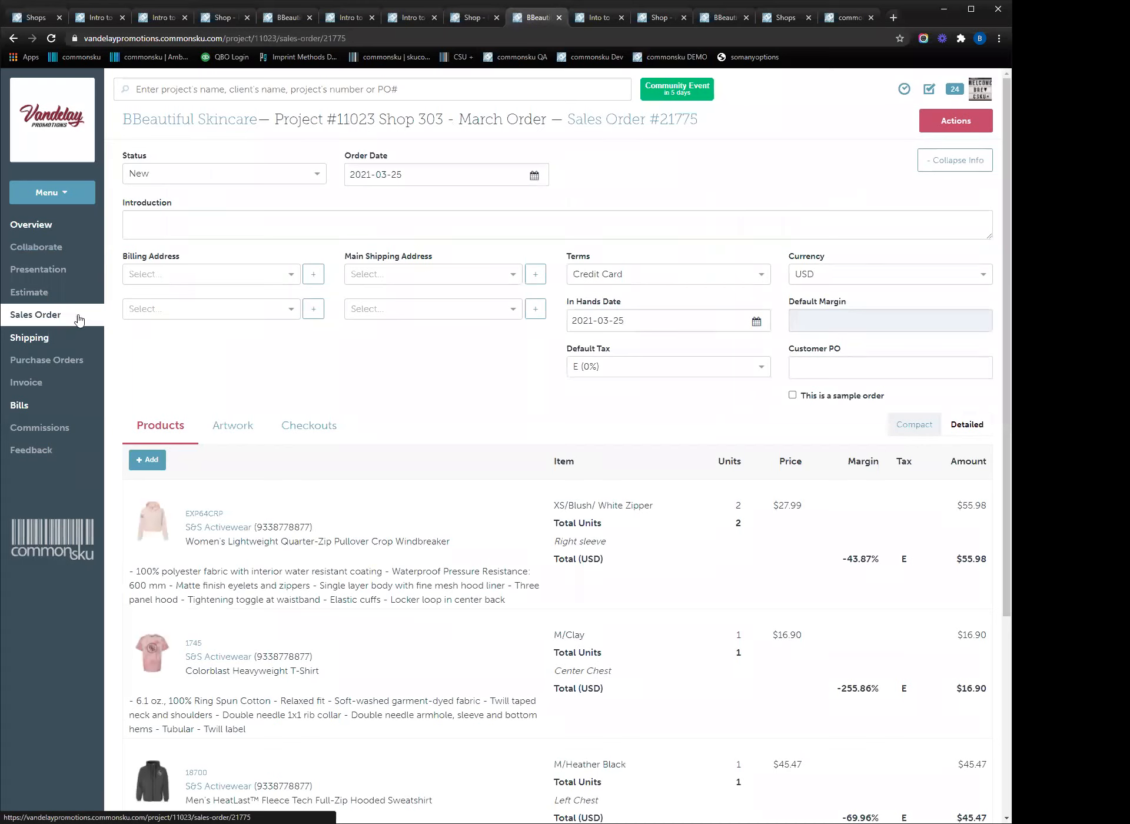
{"action": "left_click", "coordinate": [320, 426]}
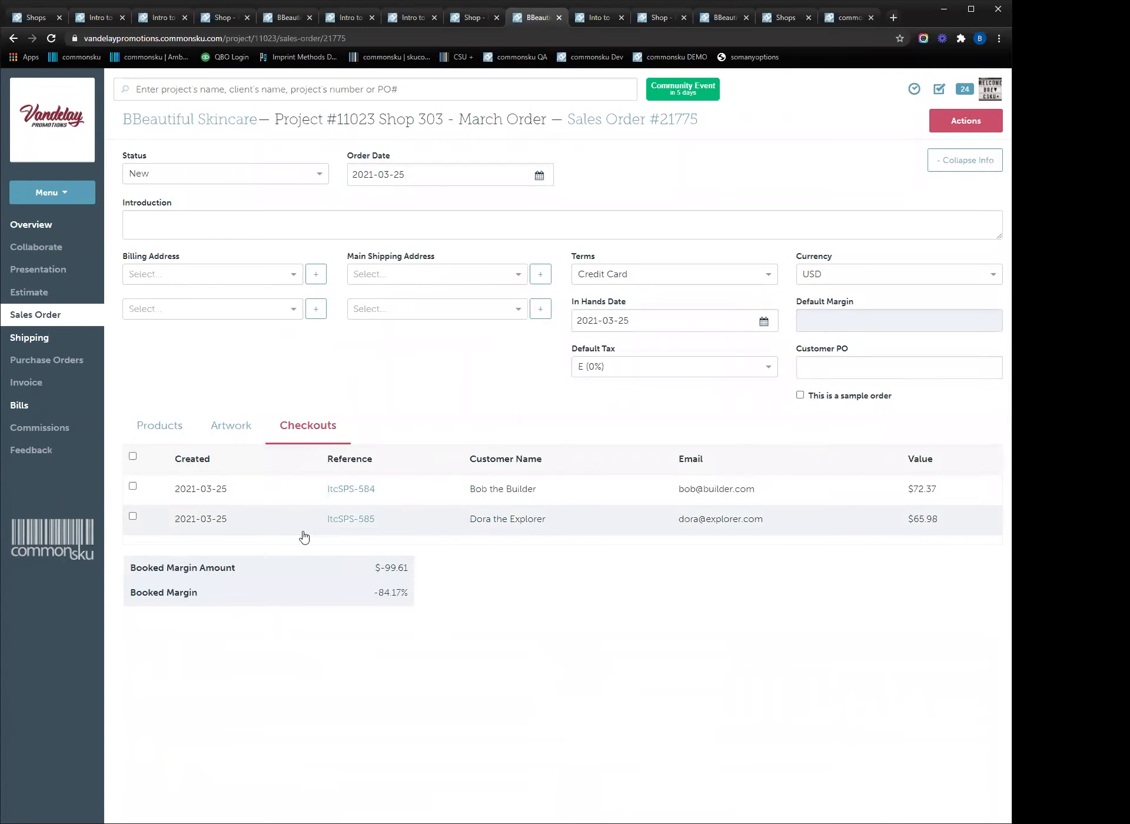
{"action": "left_click", "coordinate": [132, 457]}
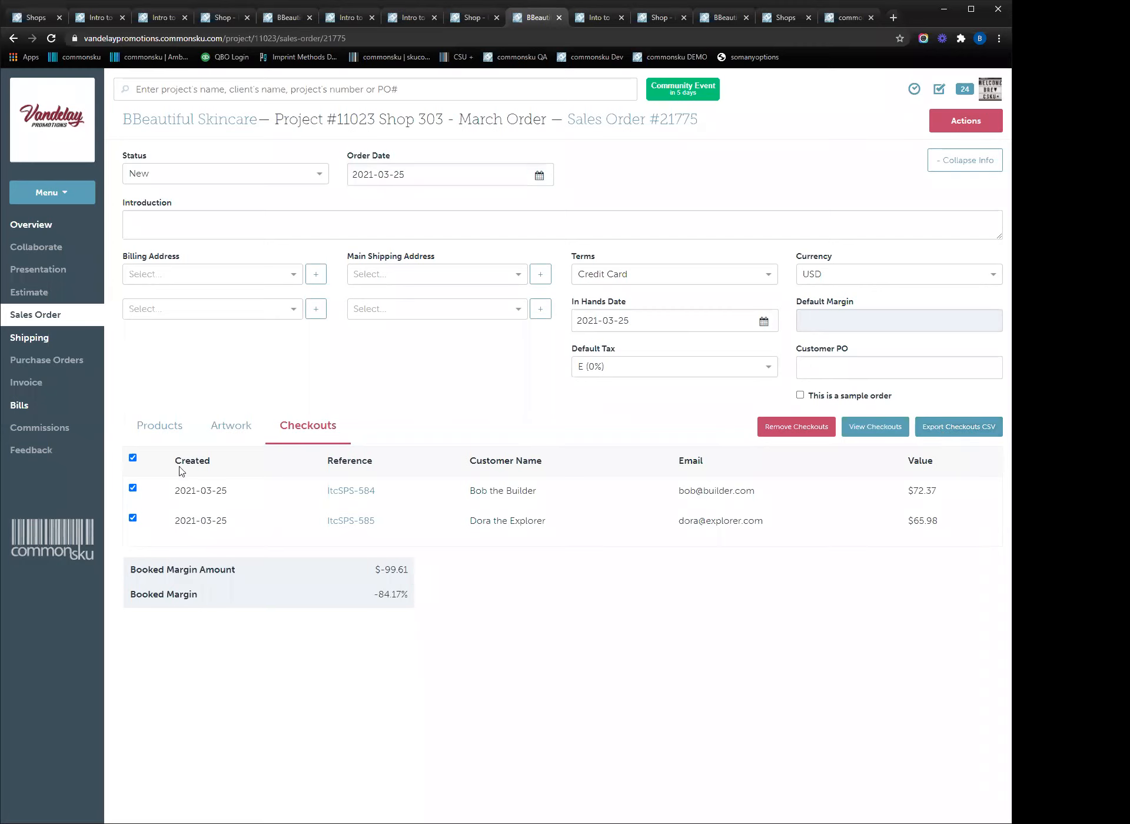
{"action": "left_click", "coordinate": [132, 462]}
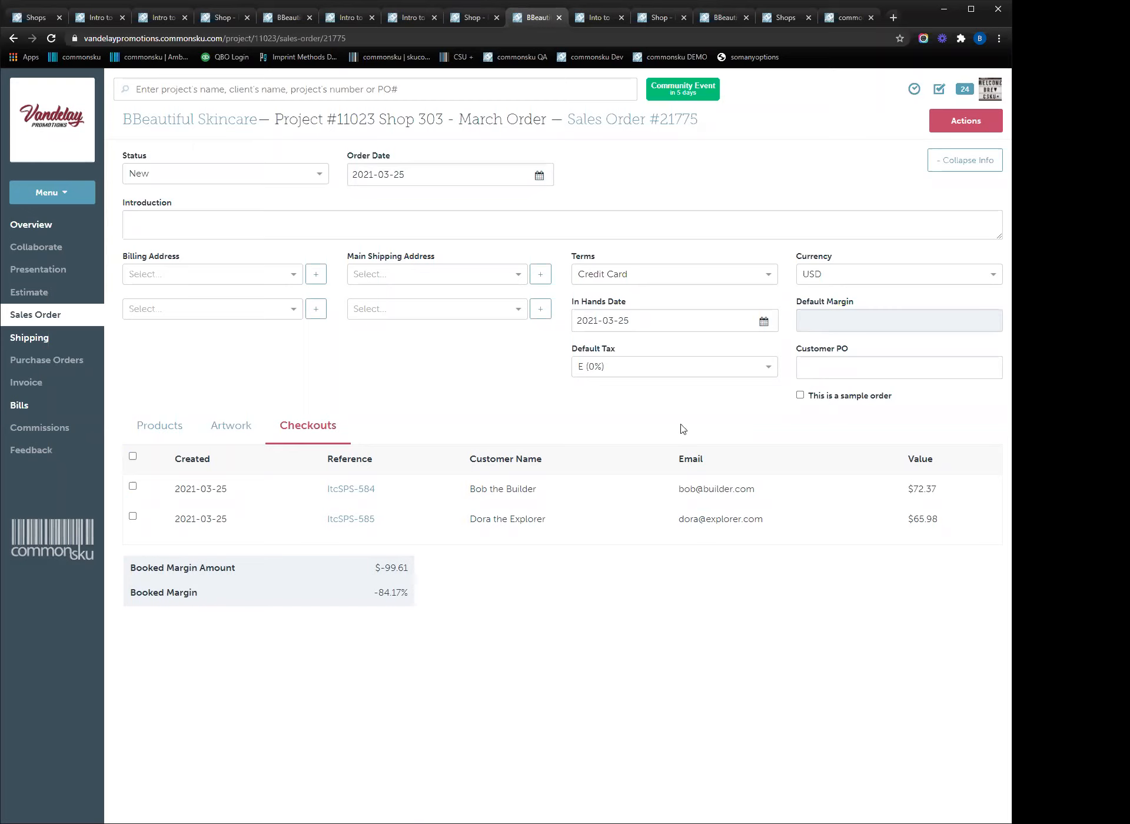
- Enter the company shop from its home page, read the Billing & Shipping item, and return to the product list
{"action": "left_click", "coordinate": [600, 18]}
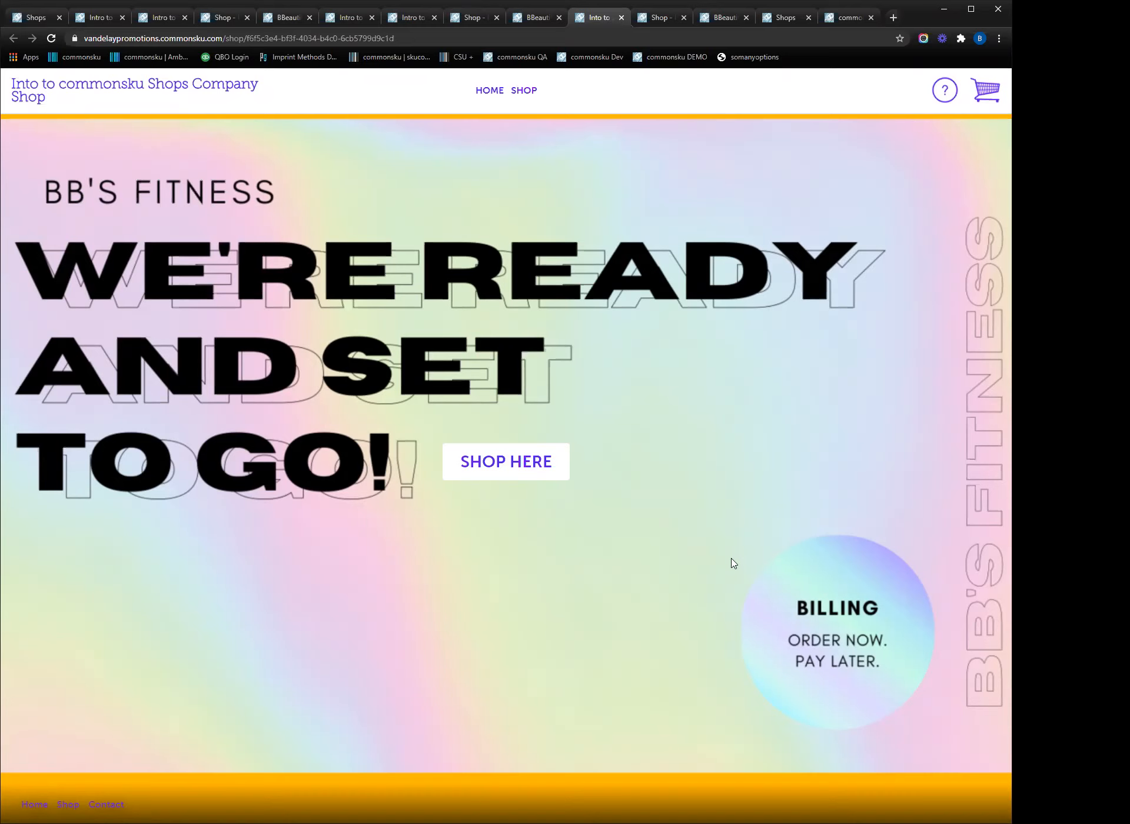
{"action": "left_click", "coordinate": [527, 474]}
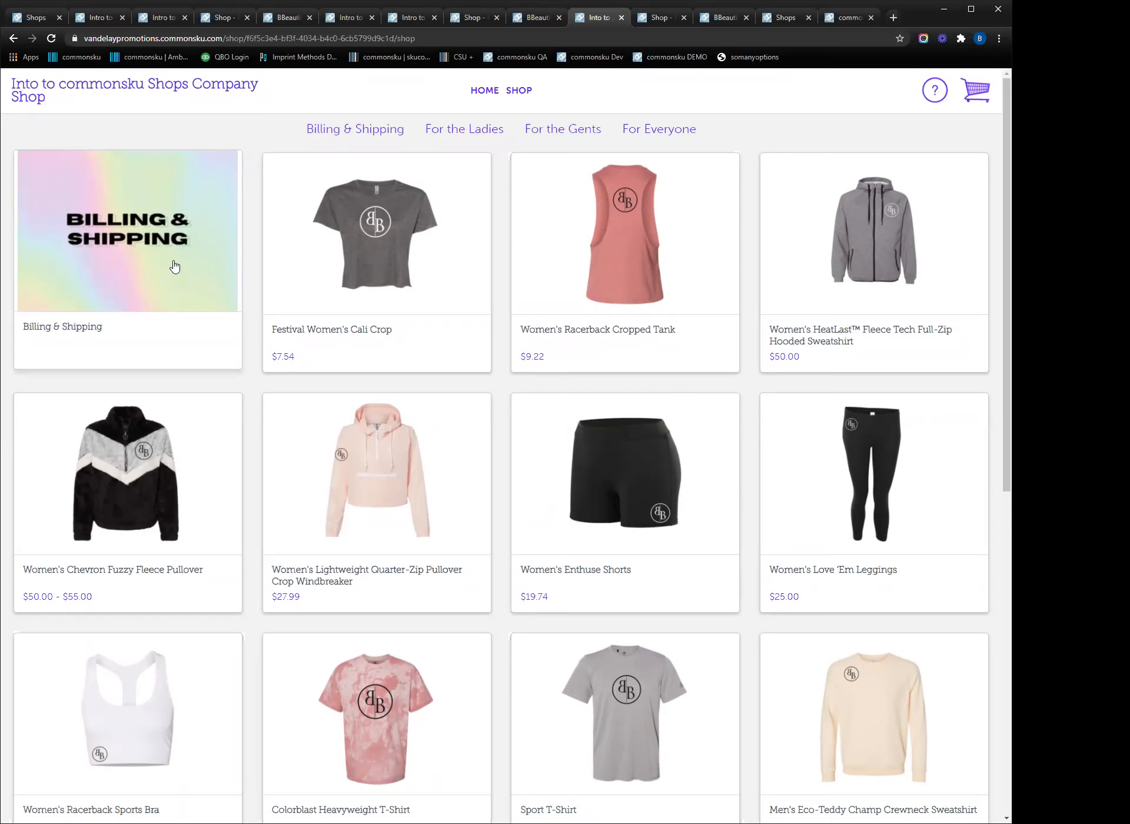
{"action": "left_click", "coordinate": [198, 257]}
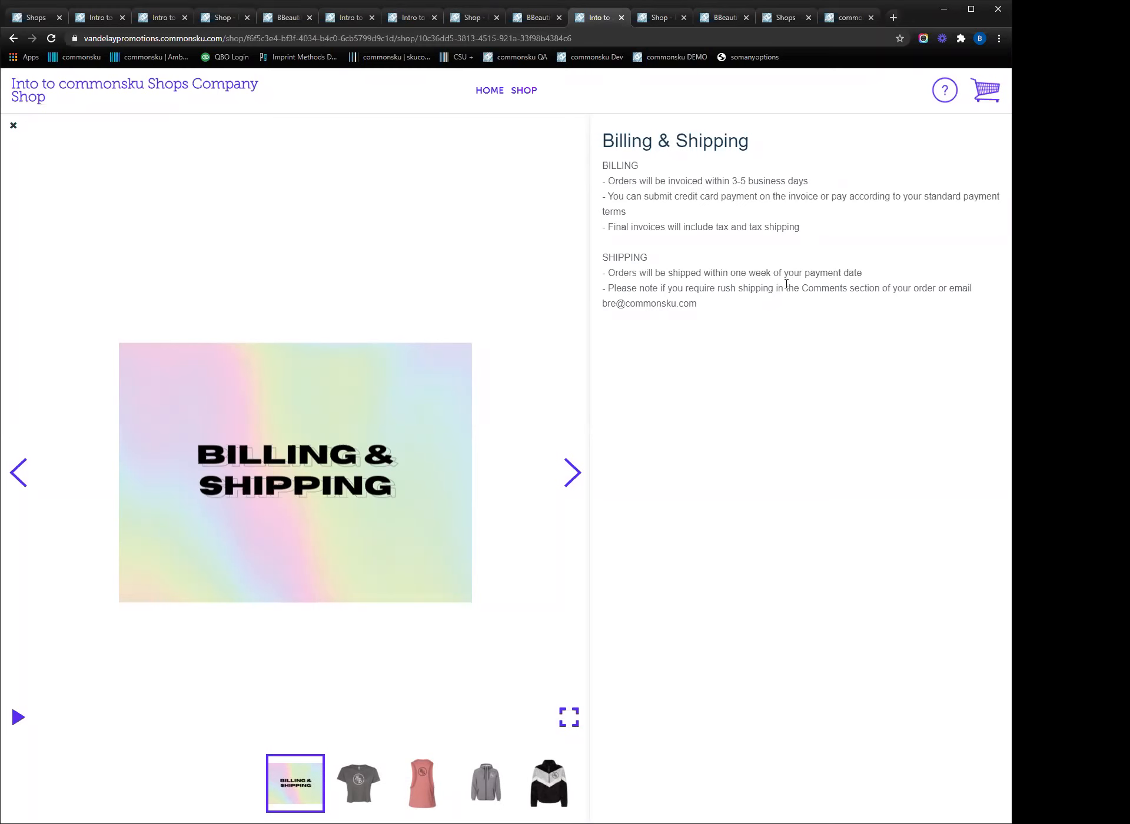
{"action": "left_click", "coordinate": [13, 125]}
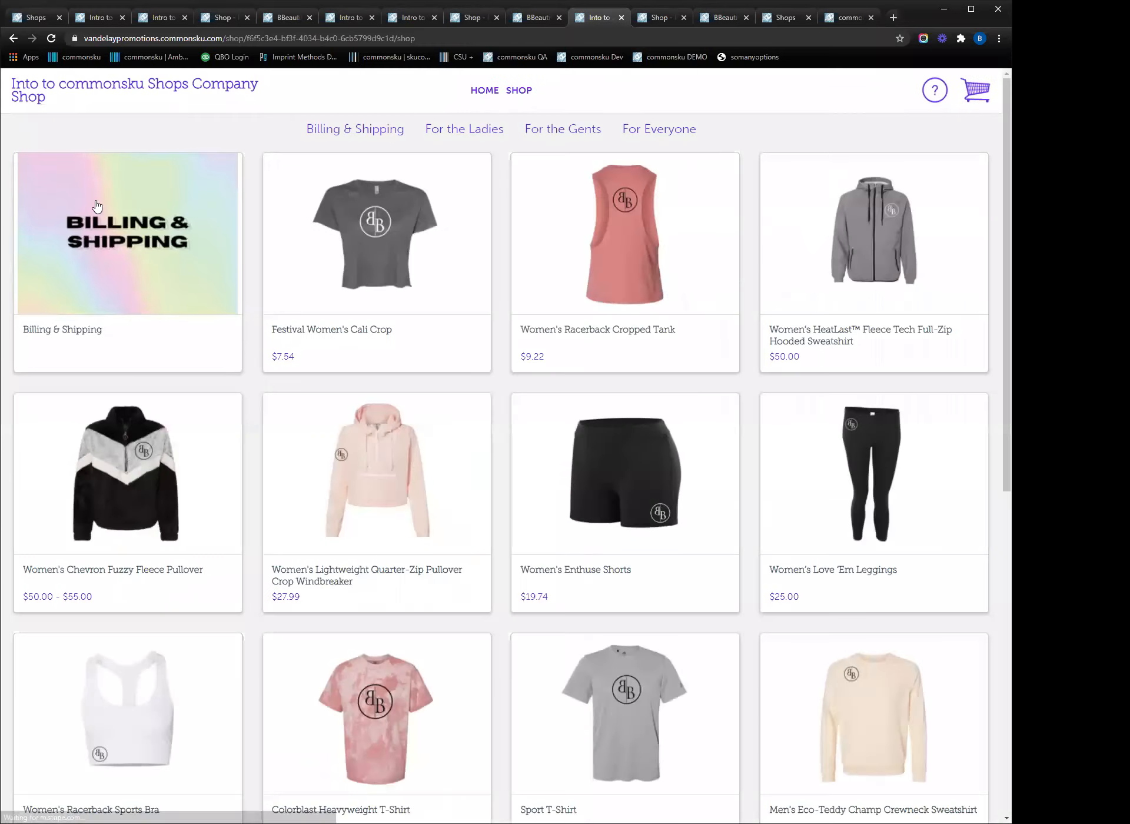
- Filter the company shop's products by For the Ladies and For the Gents, and clear the filter
{"action": "left_click", "coordinate": [452, 135]}
{"action": "left_click", "coordinate": [574, 137]}
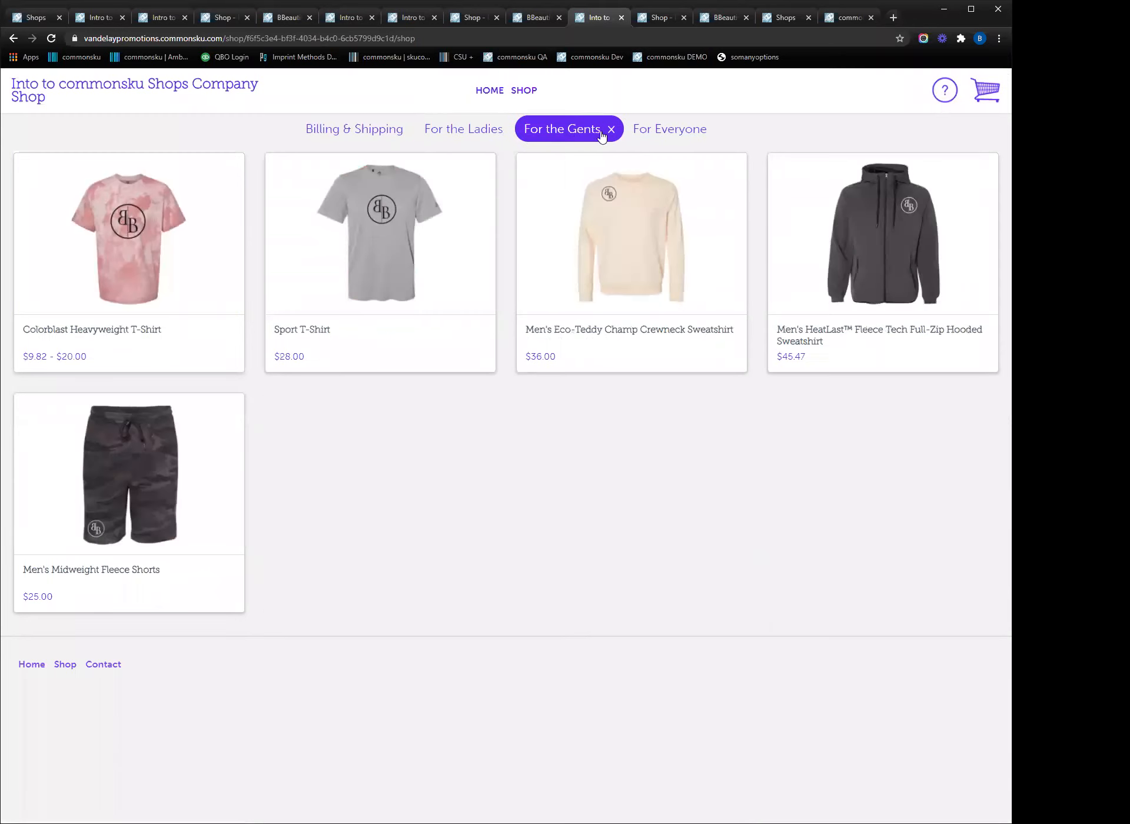
{"action": "left_click", "coordinate": [611, 130]}
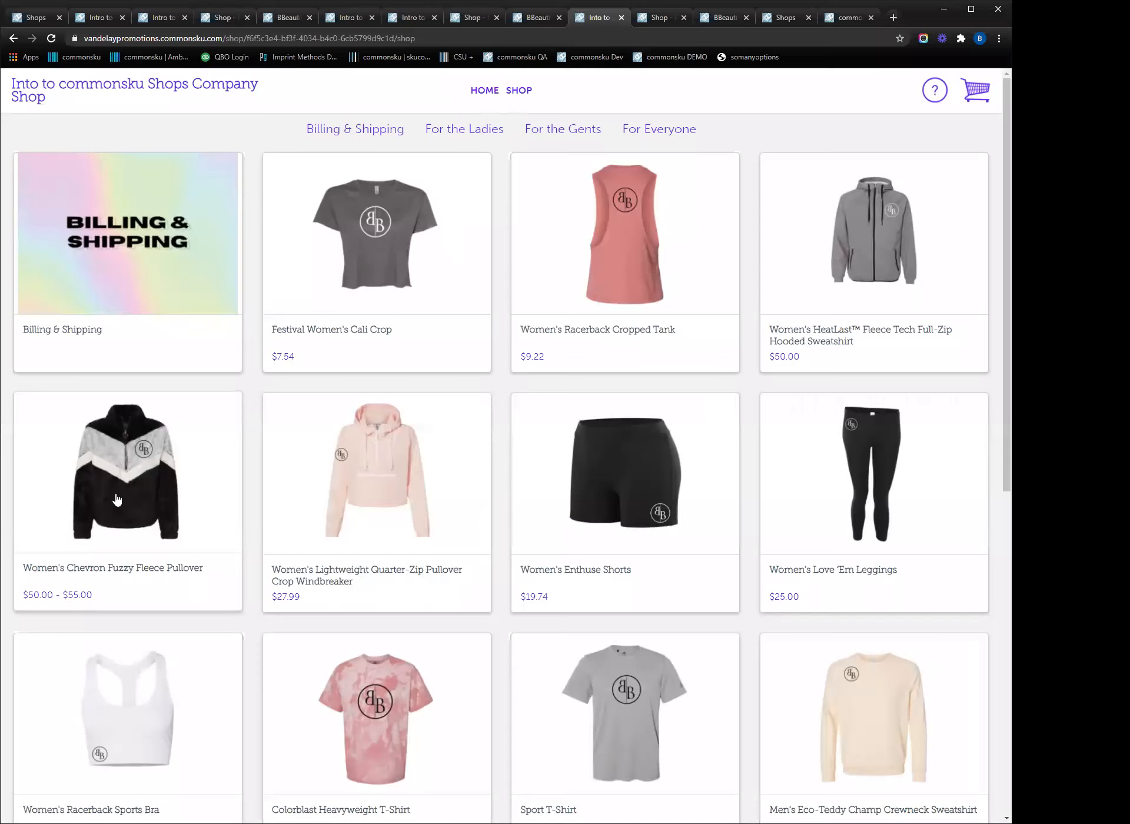
- Add the Women's Chevron Fuzzy Fleece Pullover to the cart with a quantity of 25 in size XS, and proceed to checkout
{"action": "left_click", "coordinate": [138, 490]}
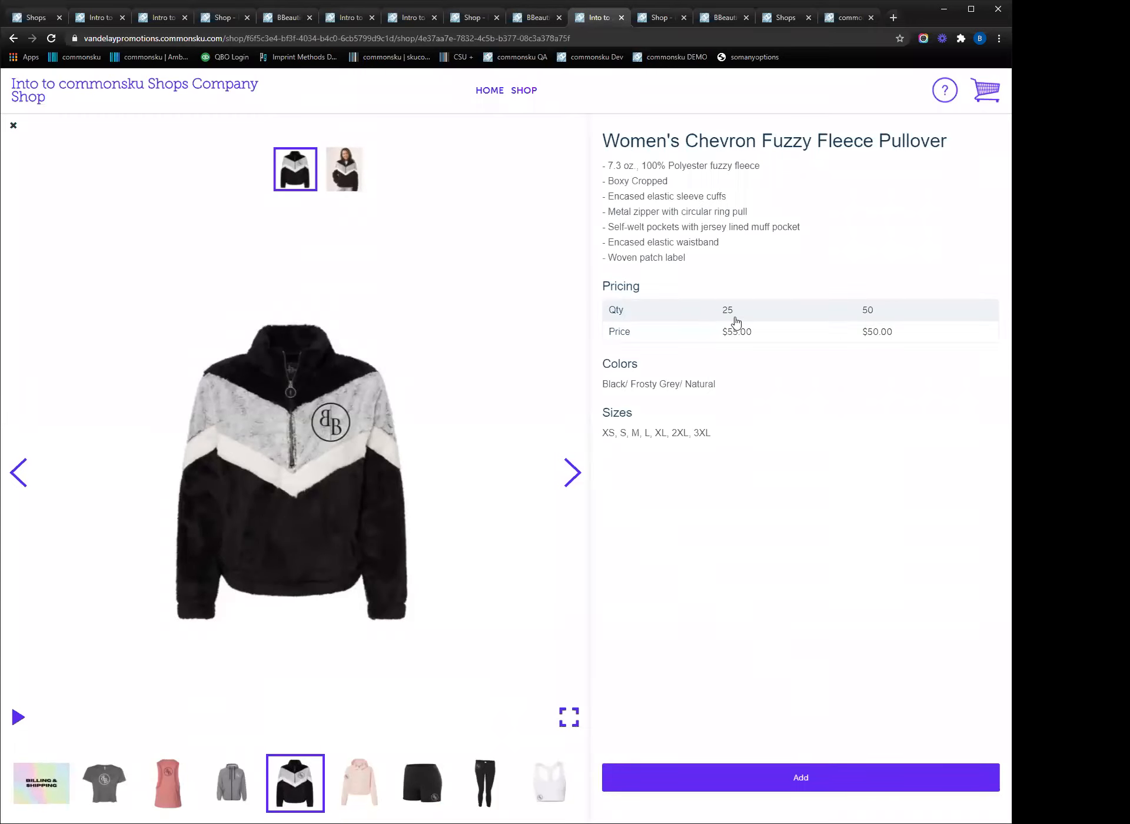
{"action": "left_click", "coordinate": [773, 778]}
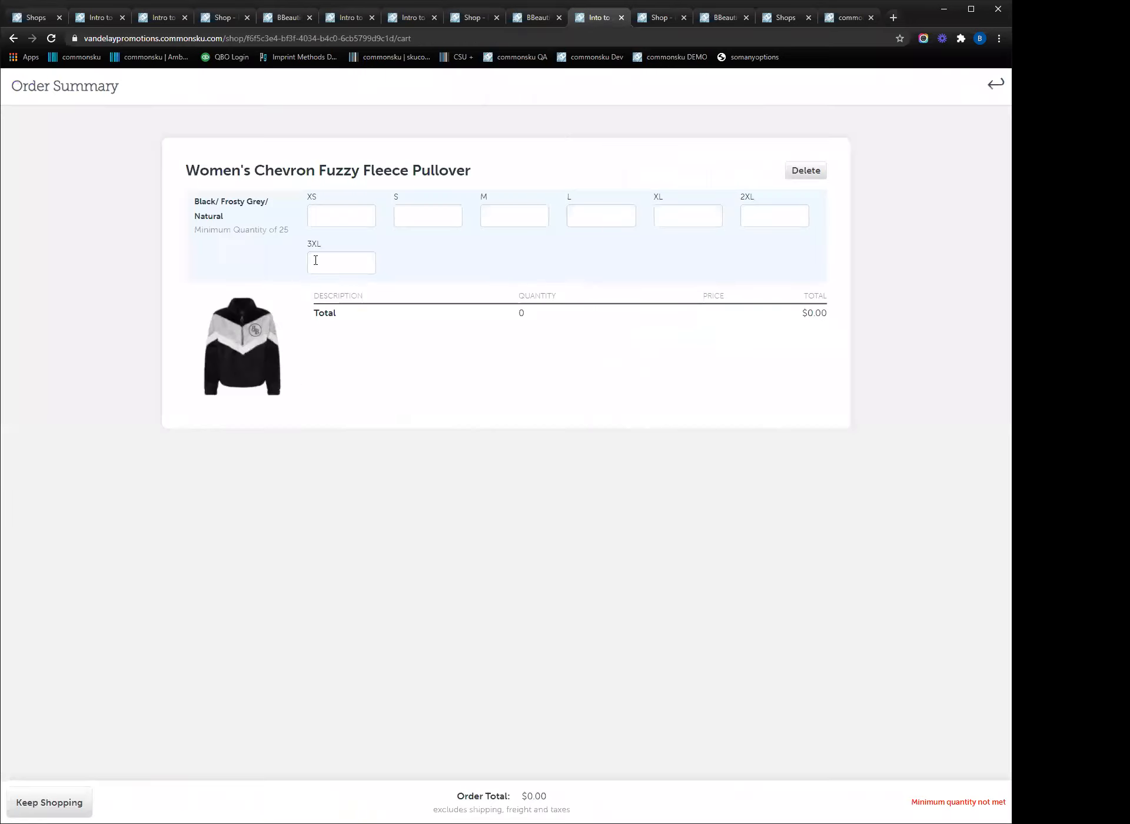
{"action": "left_click", "coordinate": [330, 217]}
{"action": "type", "text": "25"}
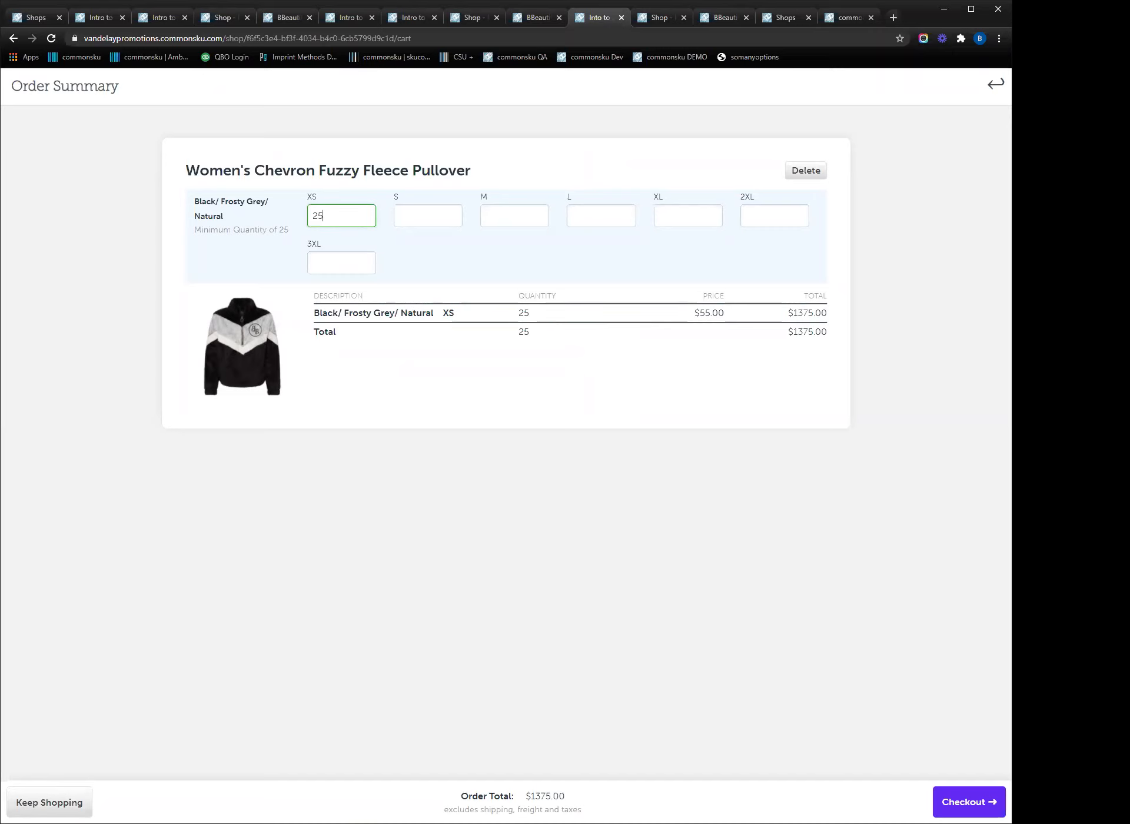
{"action": "left_click", "coordinate": [958, 801]}
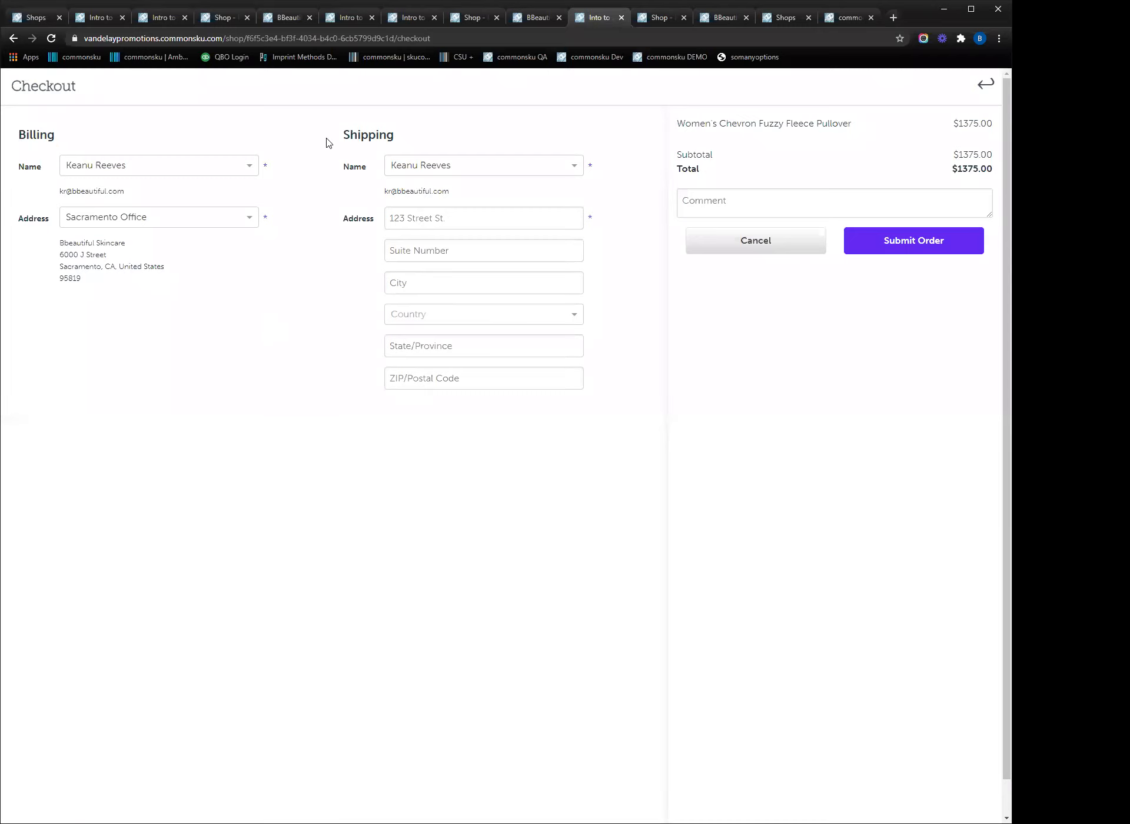
- Examine the available billing contacts and billing office addresses in the company shop's checkout
{"action": "left_click", "coordinate": [153, 167]}
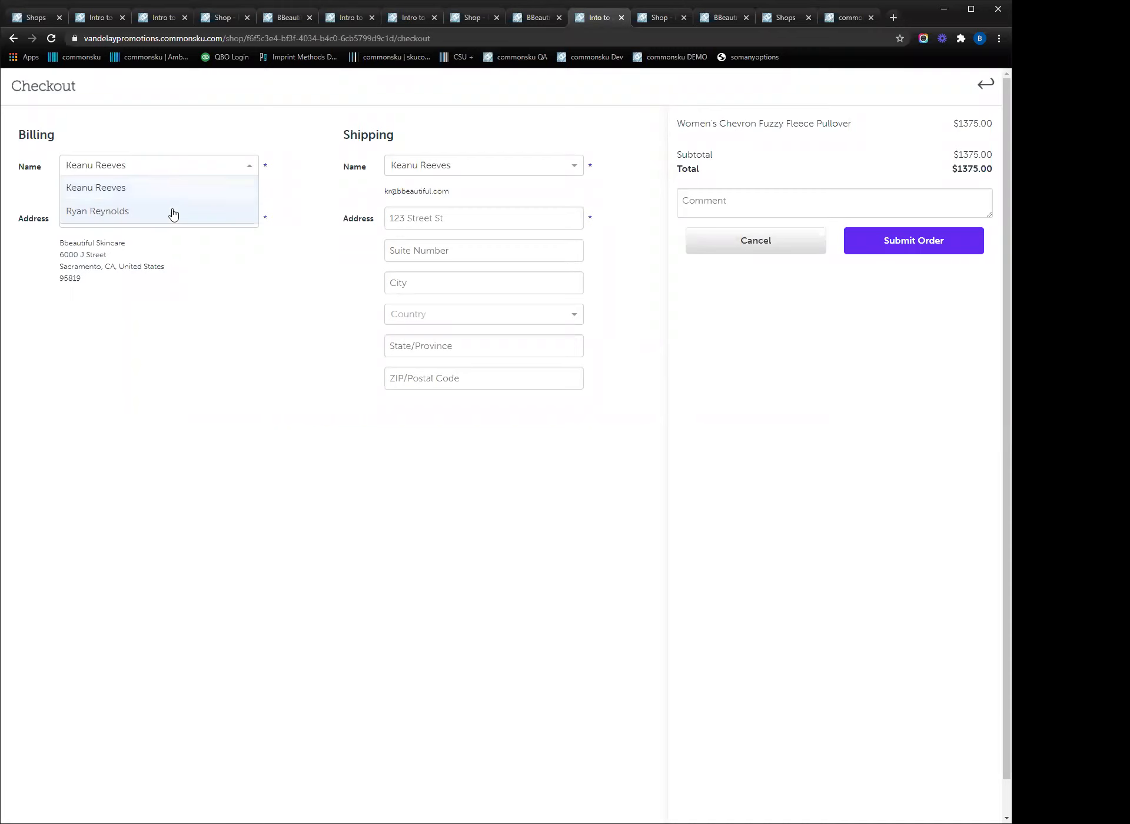
{"action": "left_click", "coordinate": [294, 173]}
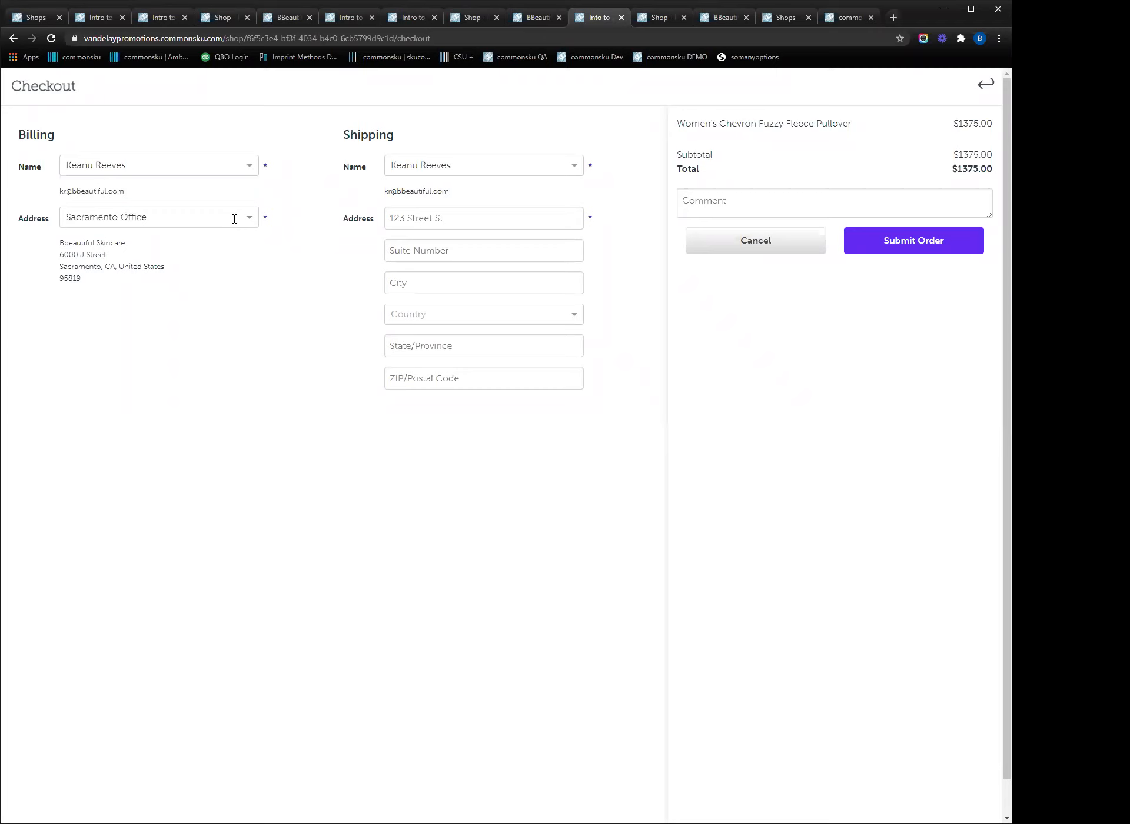
{"action": "left_click", "coordinate": [237, 223]}
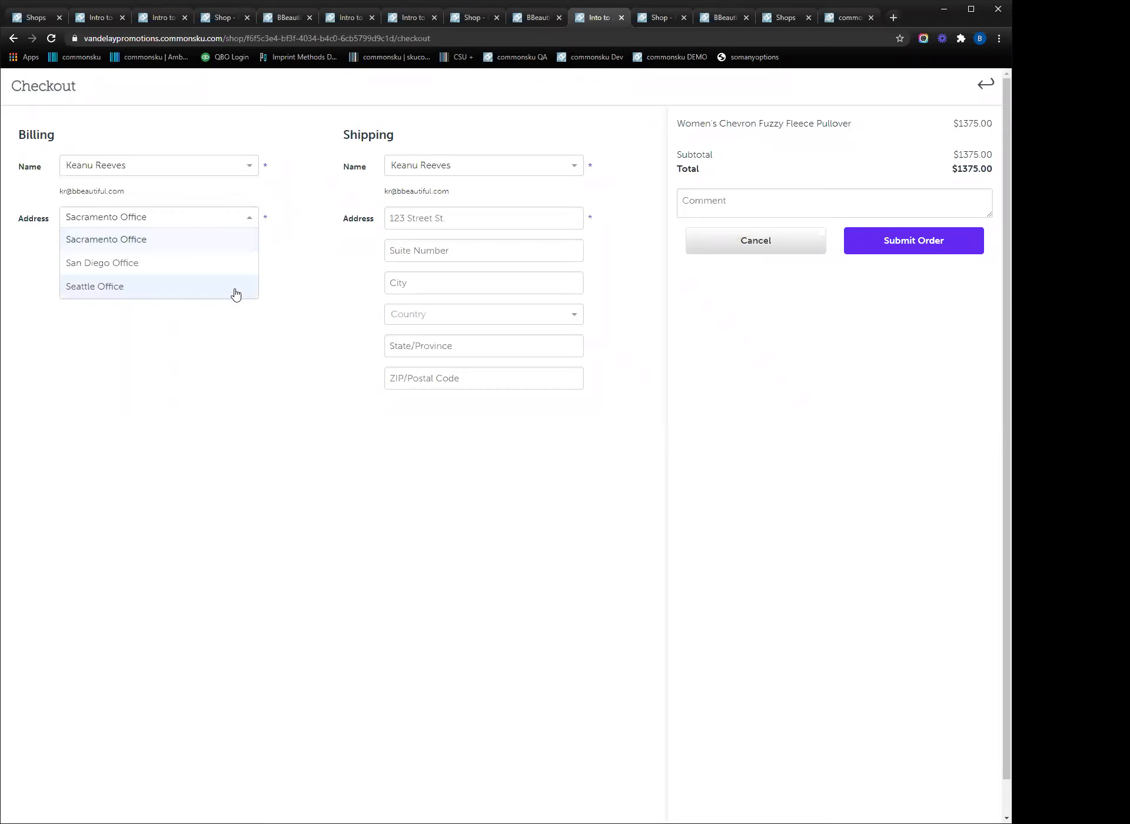
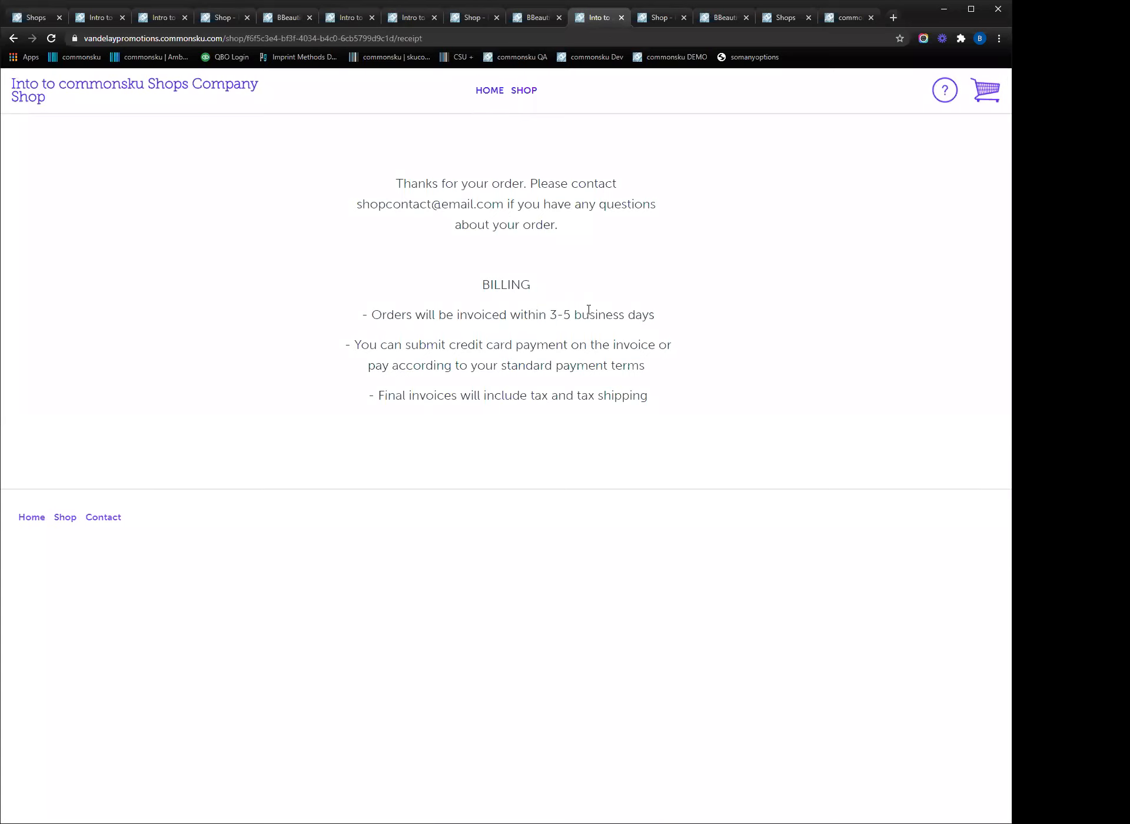
- Review Company Shop #308's general, shipping charge and checkout contact and address settings, including the receipt message
{"action": "left_click", "coordinate": [670, 27]}
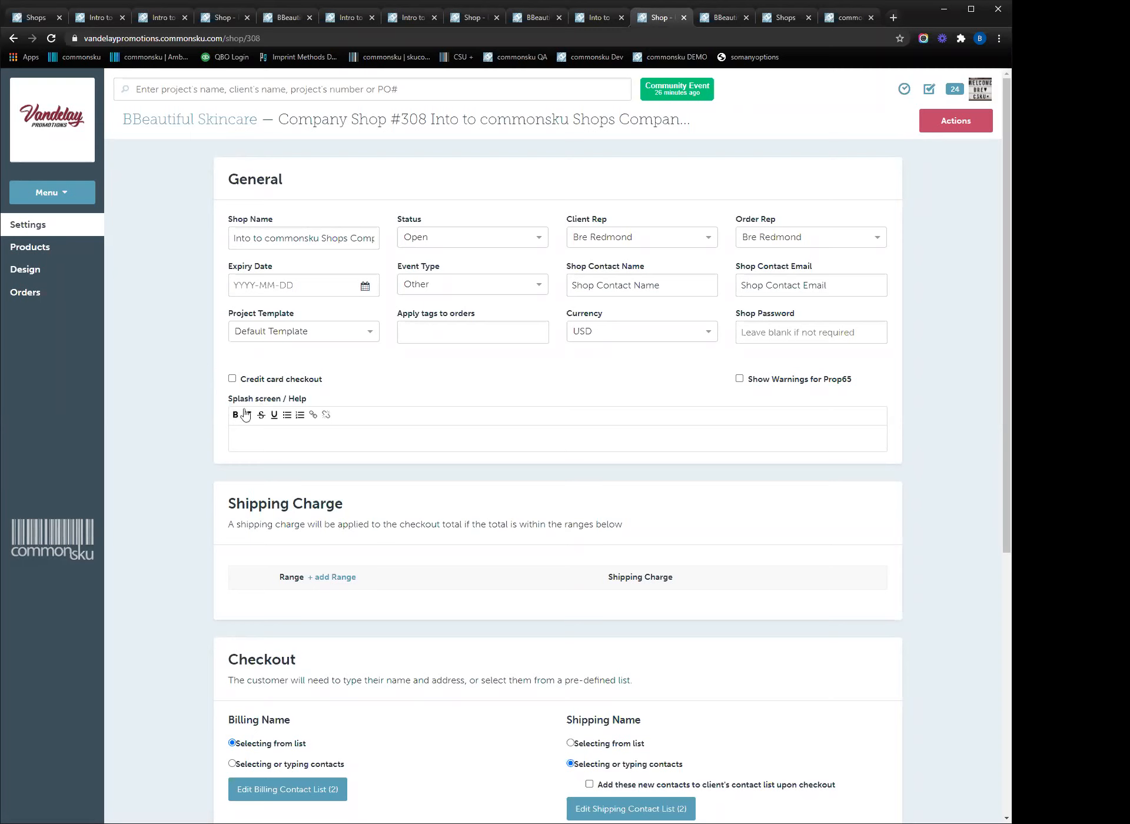
{"action": "scroll", "coordinate": [354, 430], "scroll_direction": "down", "scroll_amount": 3}
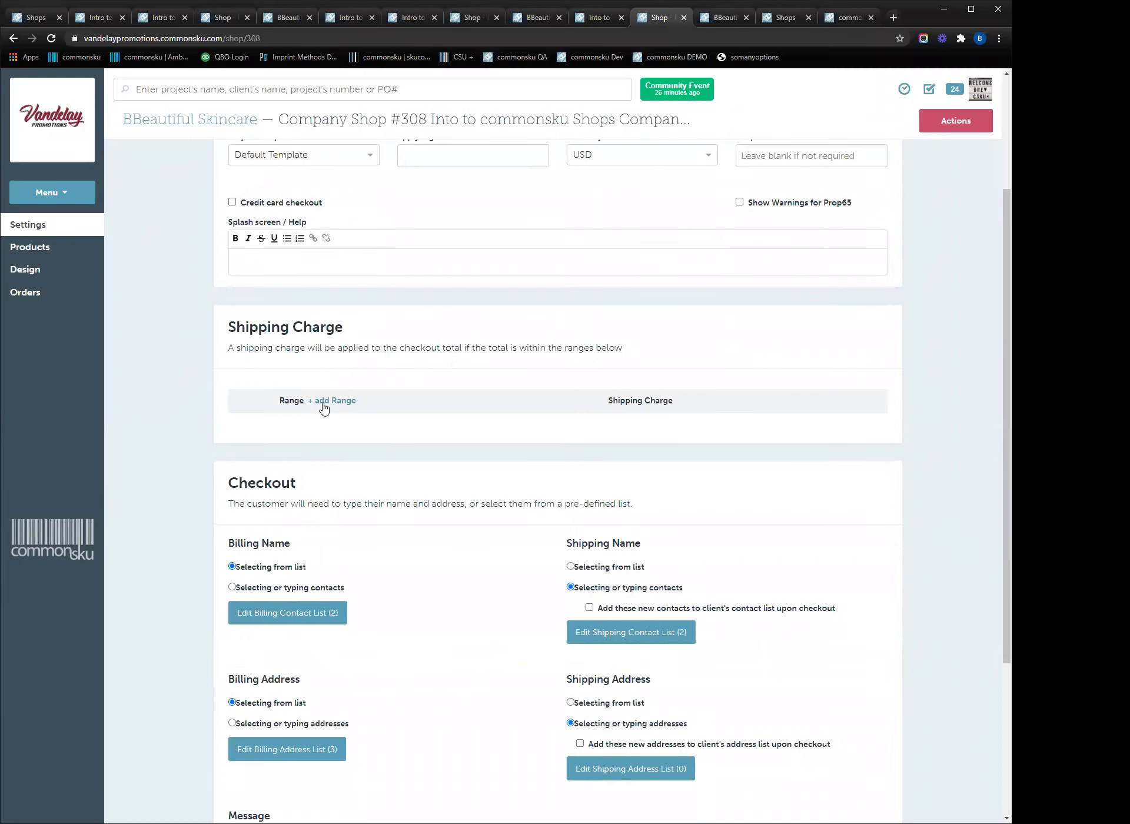
{"action": "scroll", "coordinate": [577, 405], "scroll_direction": "down", "scroll_amount": 3}
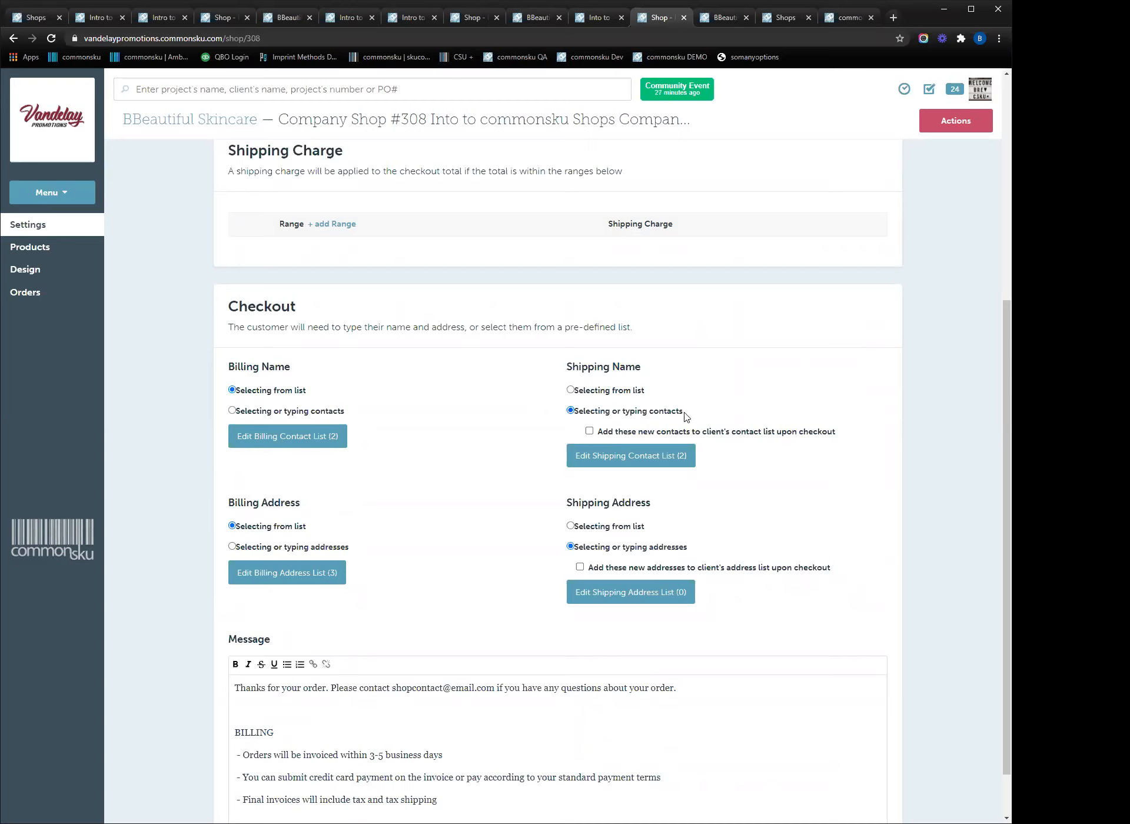
- Try the option that adds new shipping contacts to the client's contact list upon checkout, and clear it again
{"action": "left_click", "coordinate": [591, 432]}
{"action": "left_click", "coordinate": [589, 431]}
{"action": "scroll", "coordinate": [641, 411], "scroll_direction": "down", "scroll_amount": 1}
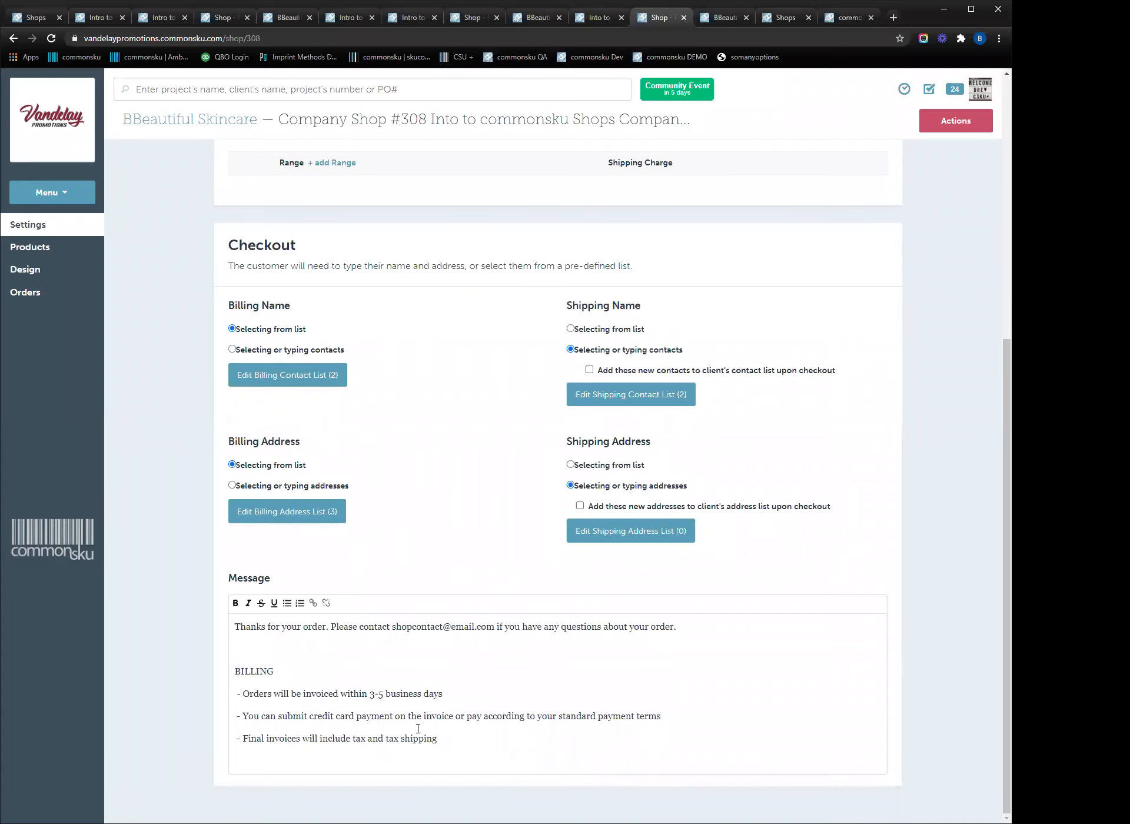
- Review the Billing & Shipping item in the company shop's products, and view the shop's storefront design
{"action": "left_click", "coordinate": [93, 252]}
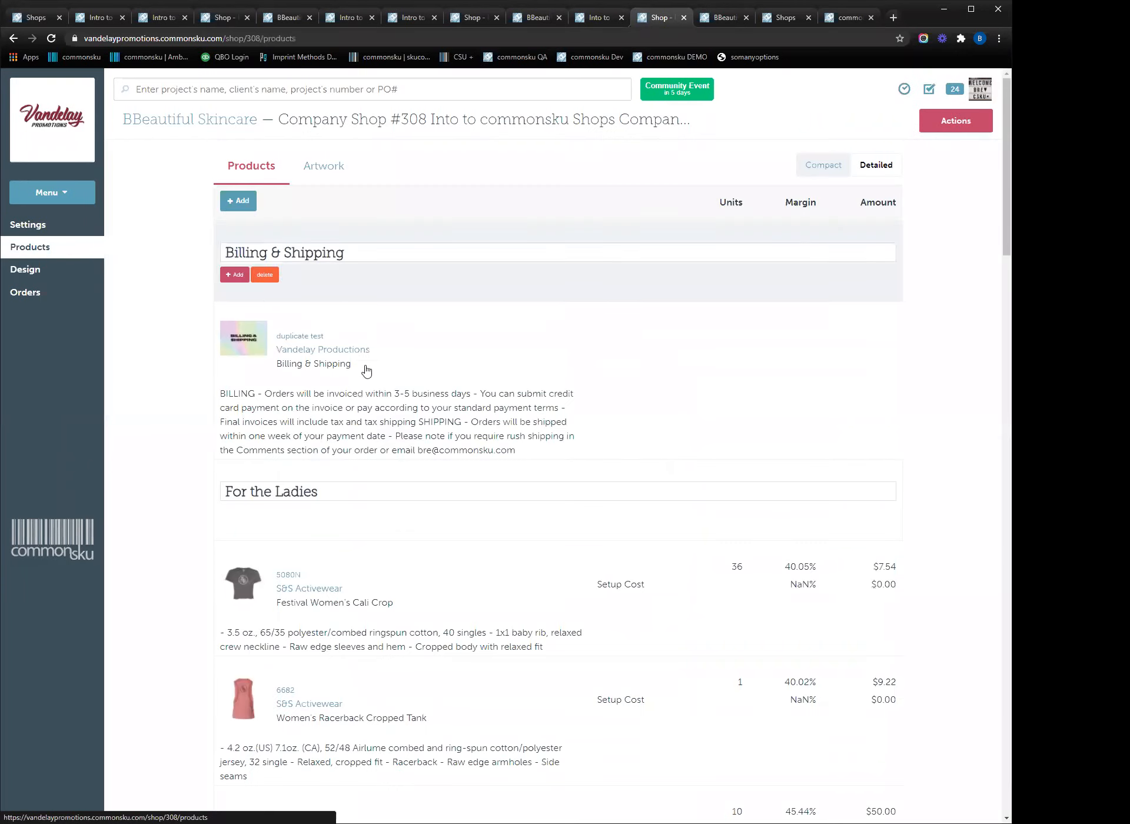
{"action": "mouse_move", "coordinate": [366, 378]}
{"action": "left_click", "coordinate": [247, 379]}
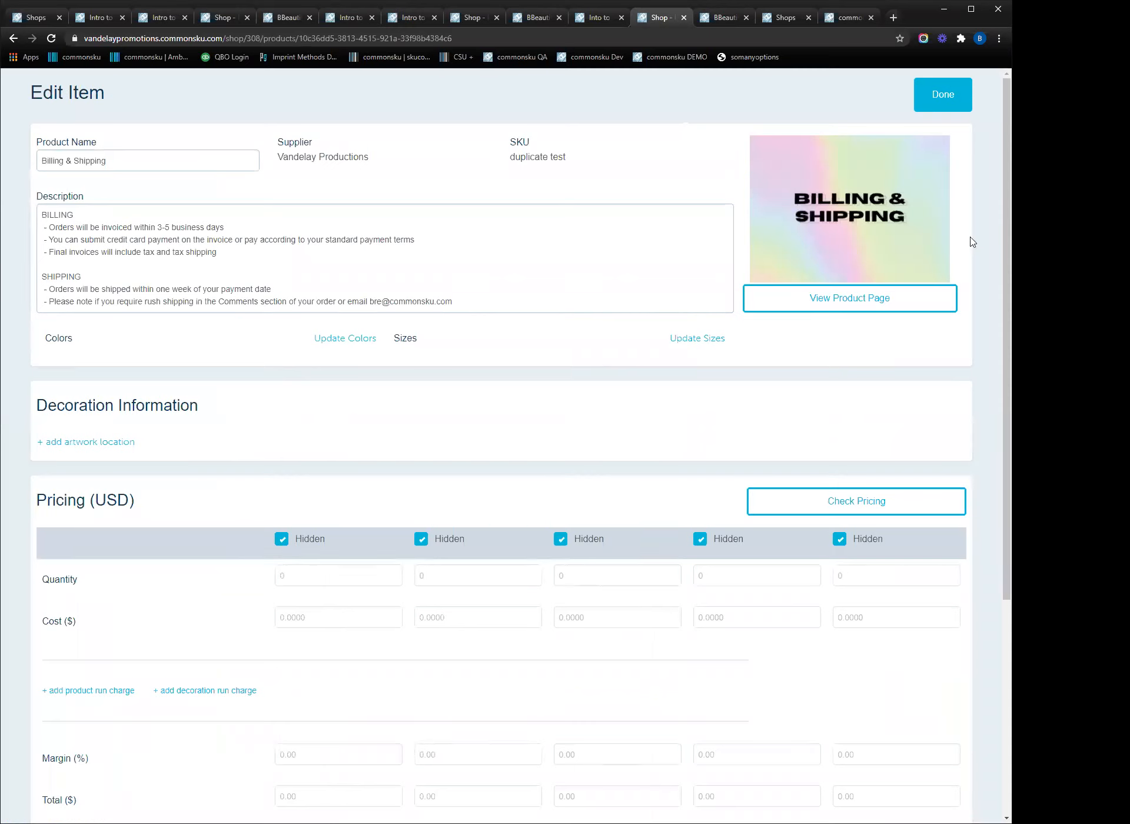
{"action": "mouse_move", "coordinate": [873, 245]}
{"action": "left_click", "coordinate": [940, 108]}
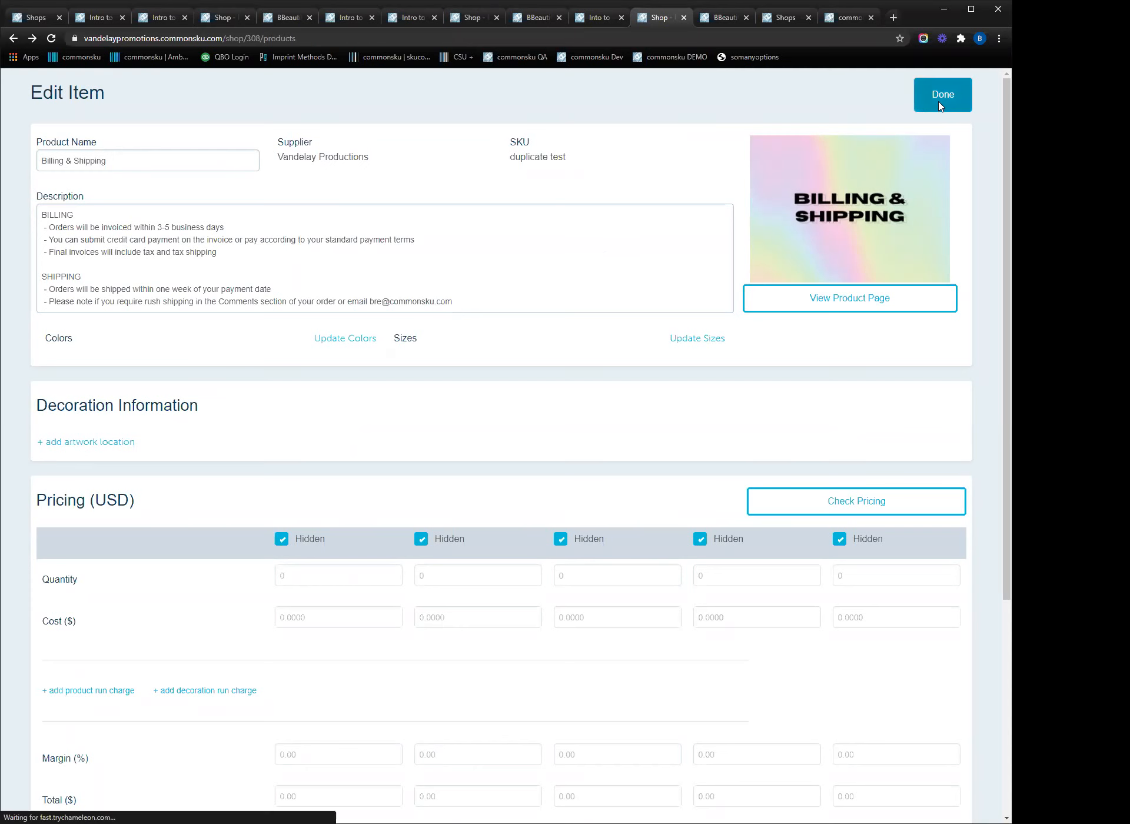
{"action": "left_click", "coordinate": [73, 268]}
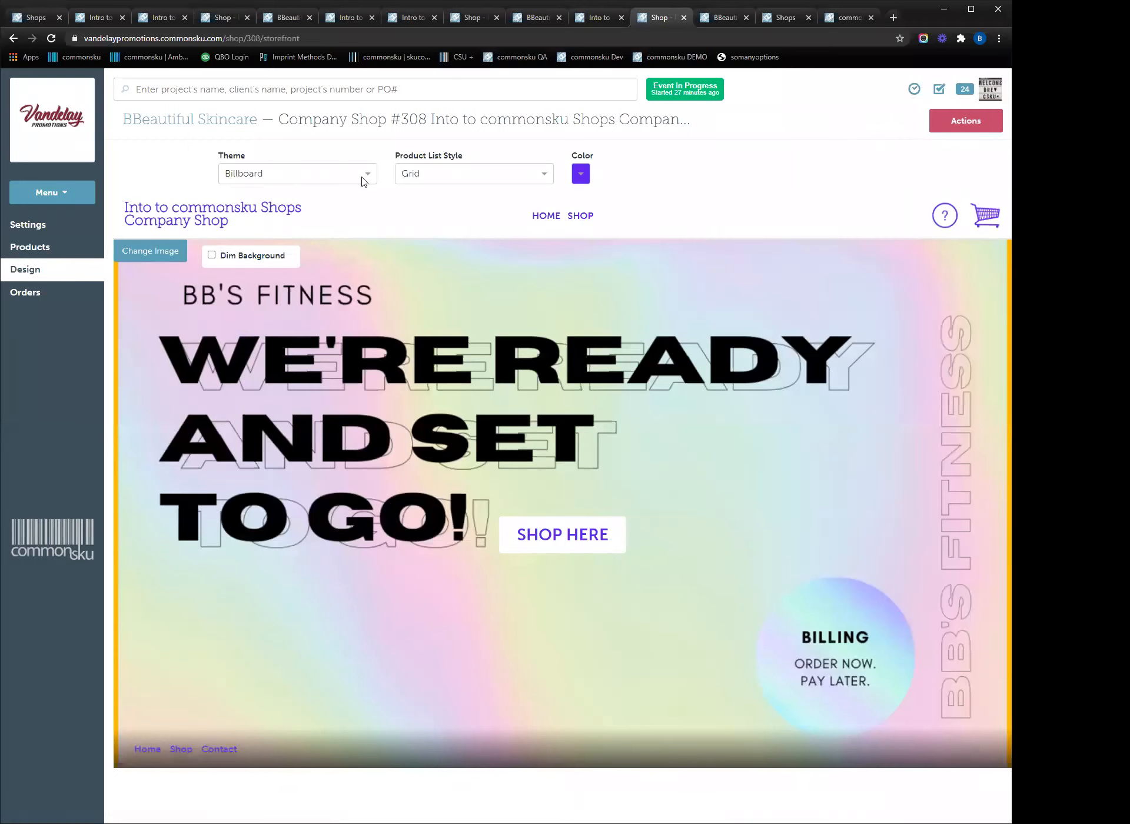
- View the company shop's orders and read the rush order checkout comment in the resulting project's overview
{"action": "left_click", "coordinate": [63, 293]}
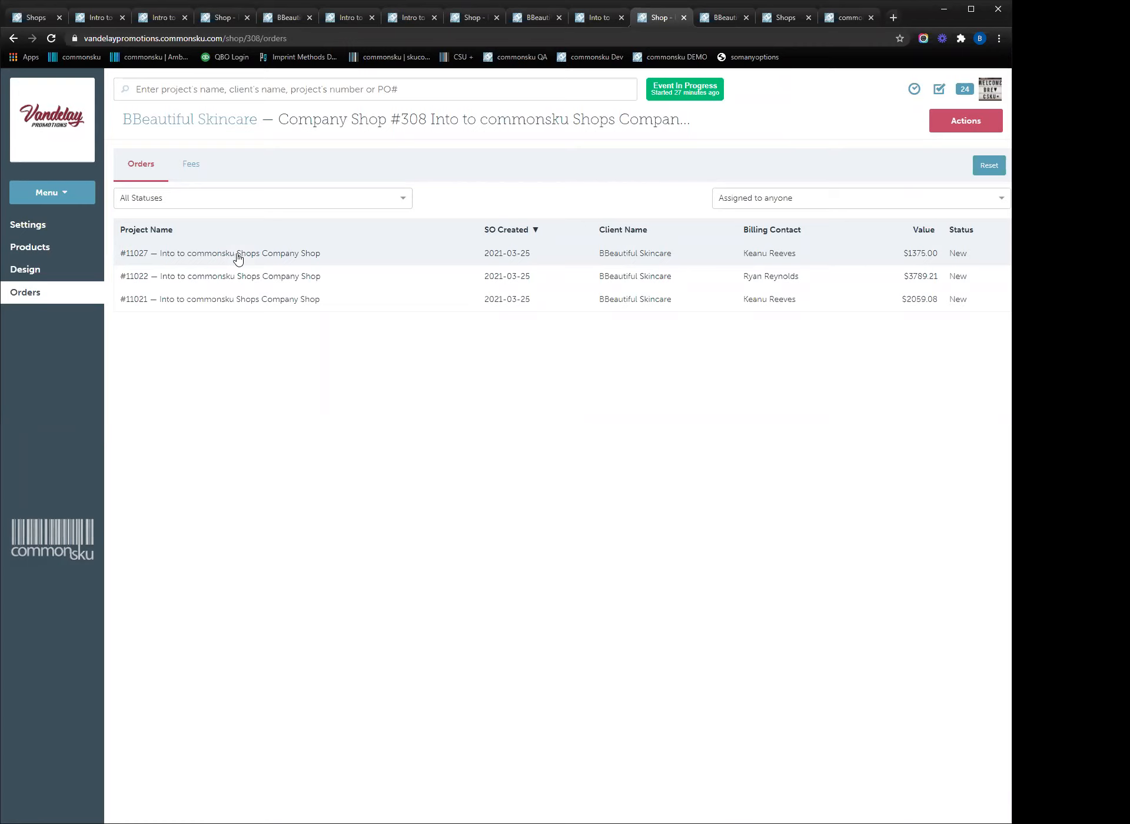
{"action": "left_click", "coordinate": [716, 19]}
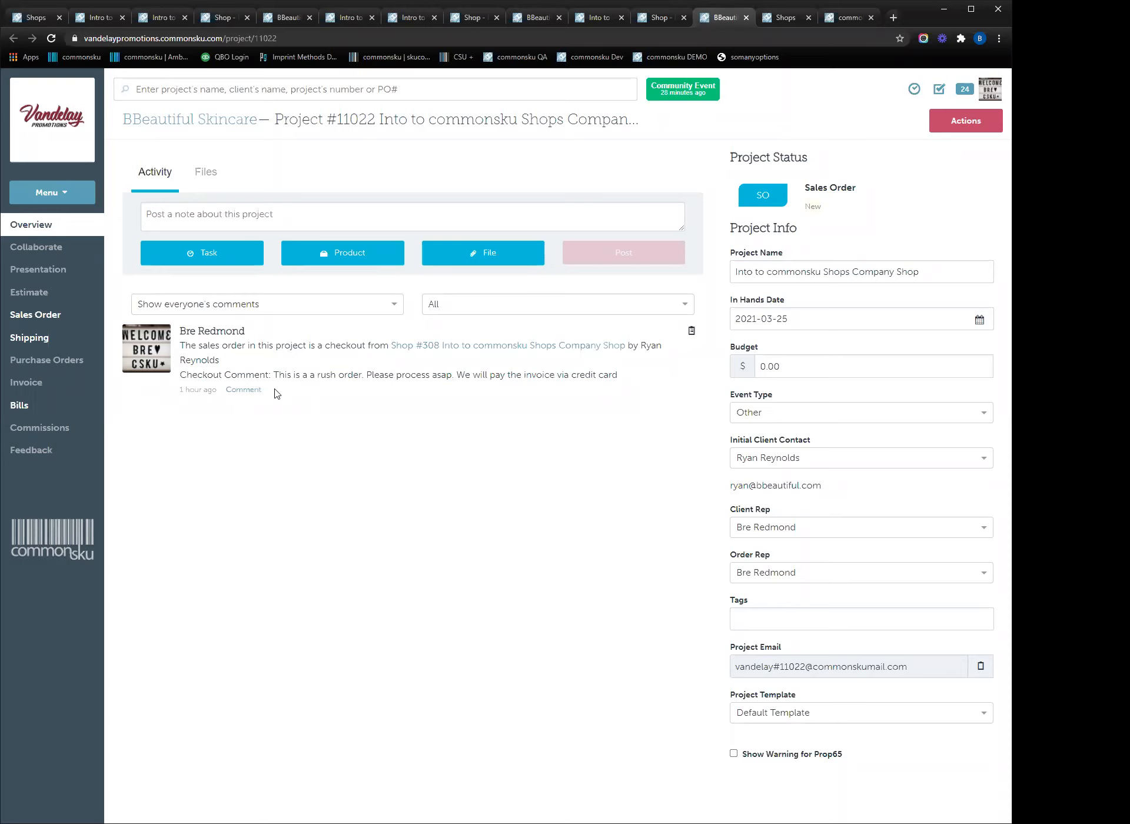
{"action": "left_click_drag", "start_coordinate": [620, 377], "coordinate": [274, 376]}
{"action": "left_click", "coordinate": [338, 404]}
- Review the project's sales order, including its addresses, terms and products, and the actions available for it
{"action": "left_click", "coordinate": [63, 316]}
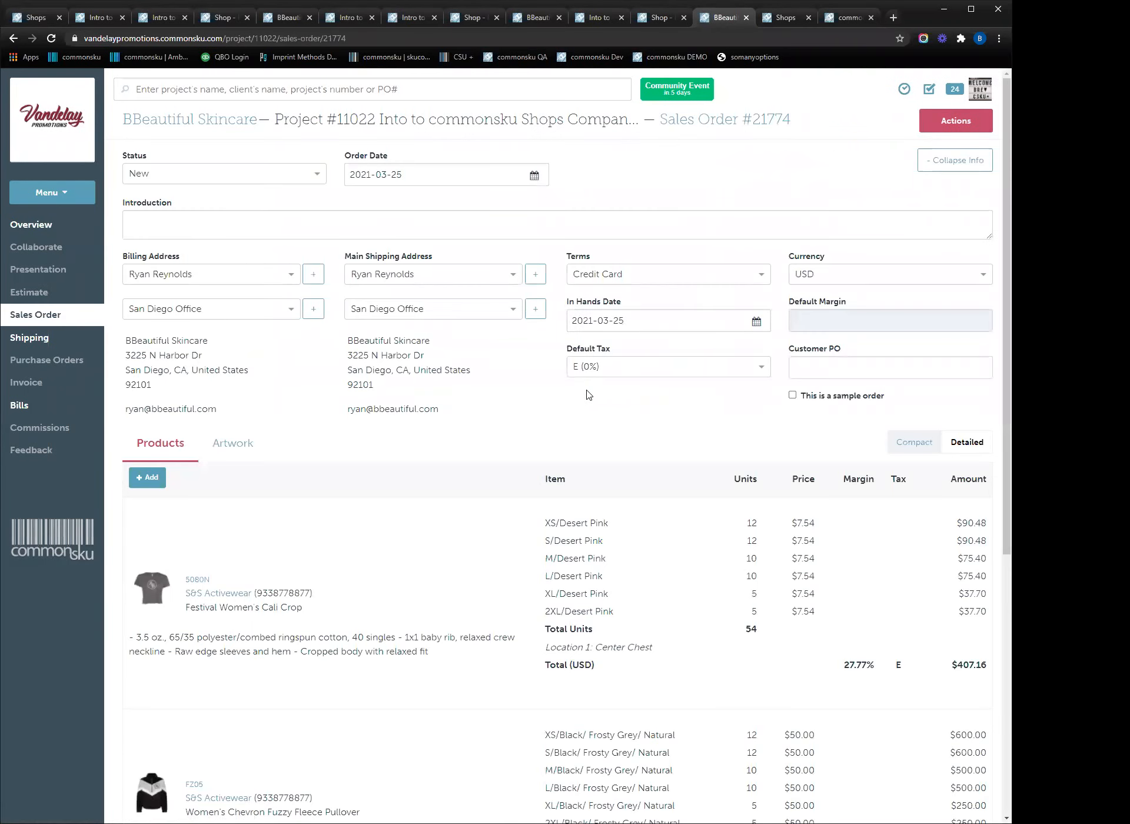
{"action": "scroll", "coordinate": [586, 395], "scroll_direction": "down", "scroll_amount": 1}
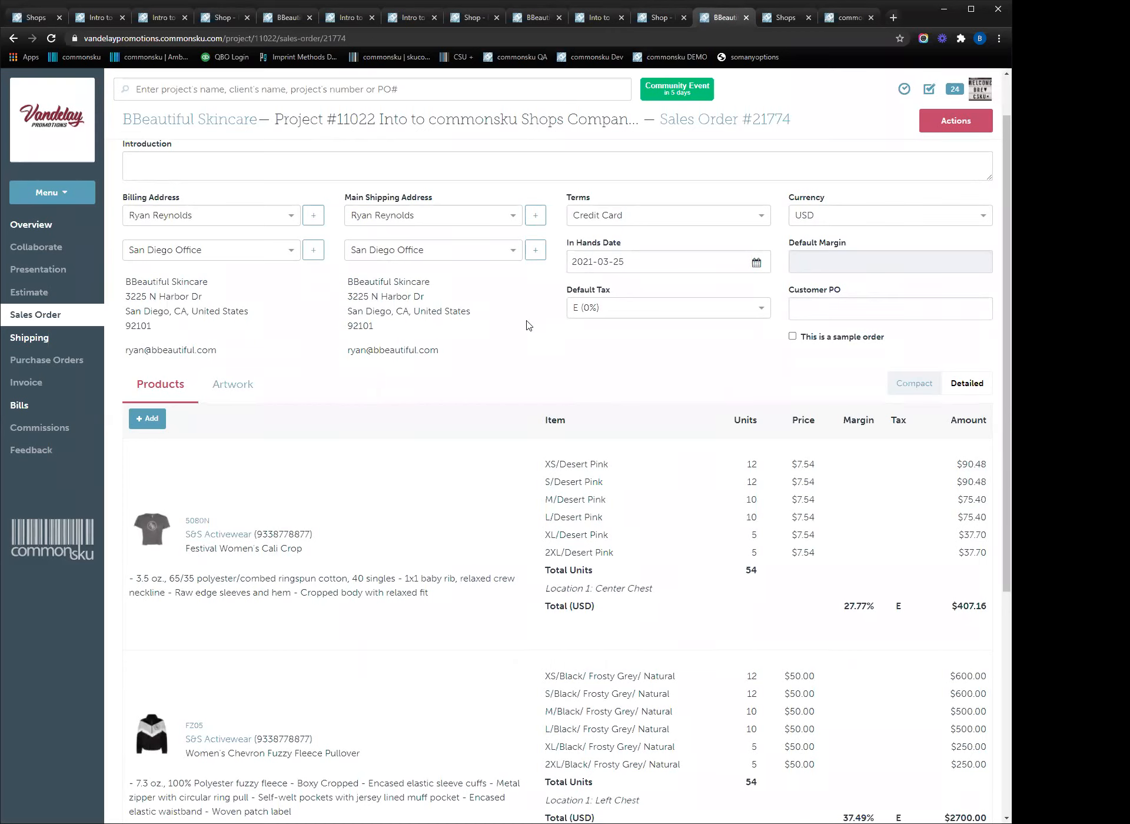
{"action": "left_click", "coordinate": [954, 121]}
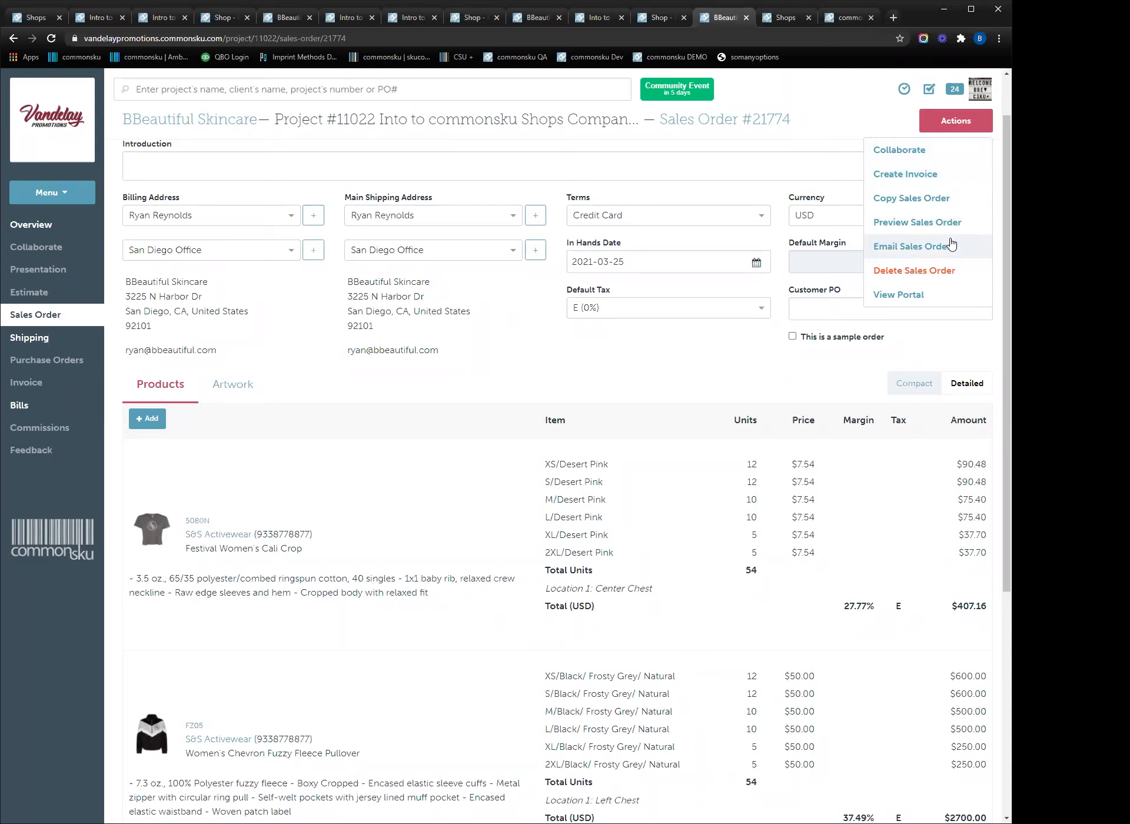
{"action": "left_click", "coordinate": [788, 369]}
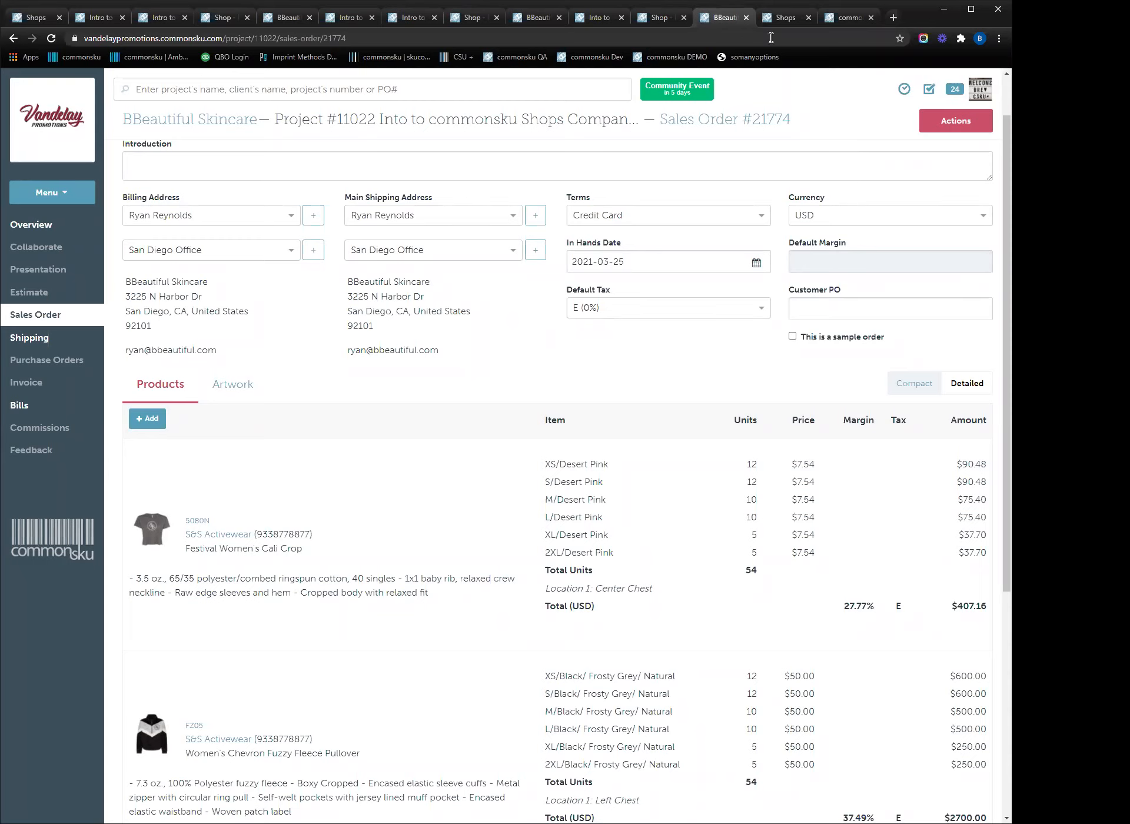
- Open the Help Center's Shops category from the Shops page and look over its full list of resources and shop type articles
{"action": "left_click", "coordinate": [786, 17]}
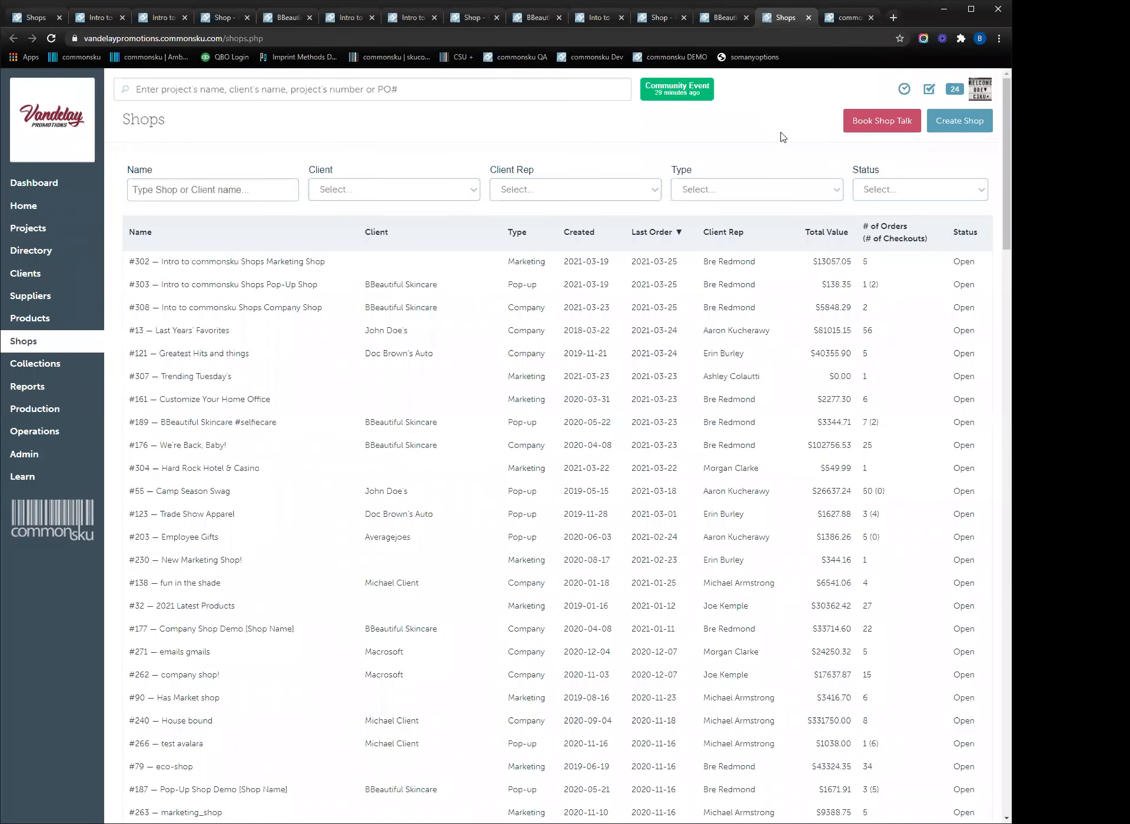
{"action": "left_click", "coordinate": [979, 89]}
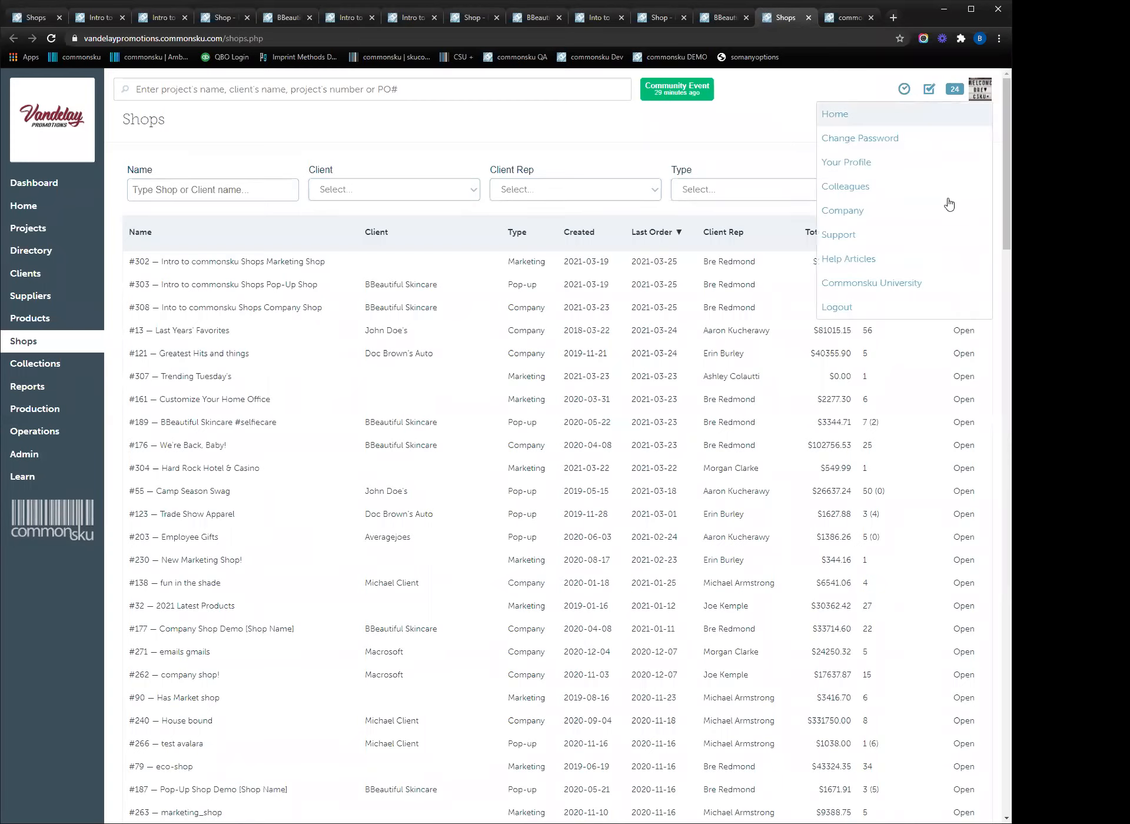
{"action": "left_click", "coordinate": [848, 259]}
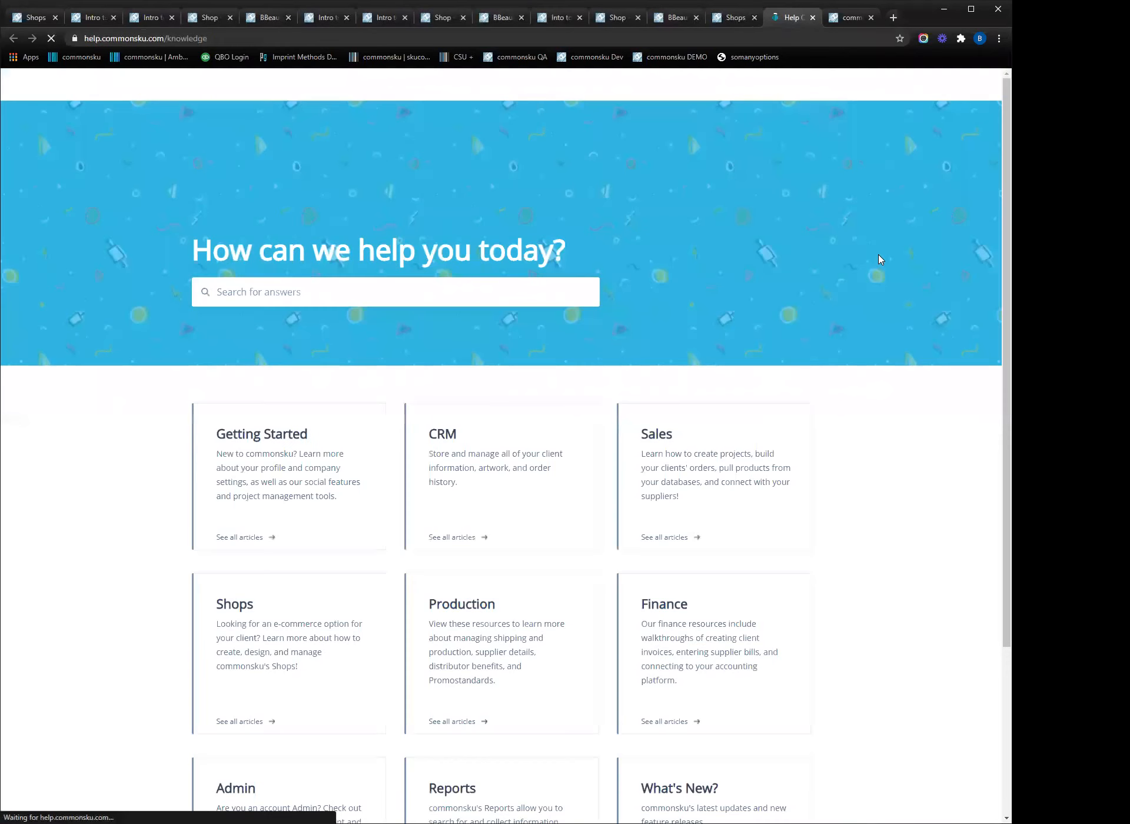
{"action": "scroll", "coordinate": [360, 555], "scroll_direction": "down", "scroll_amount": 2}
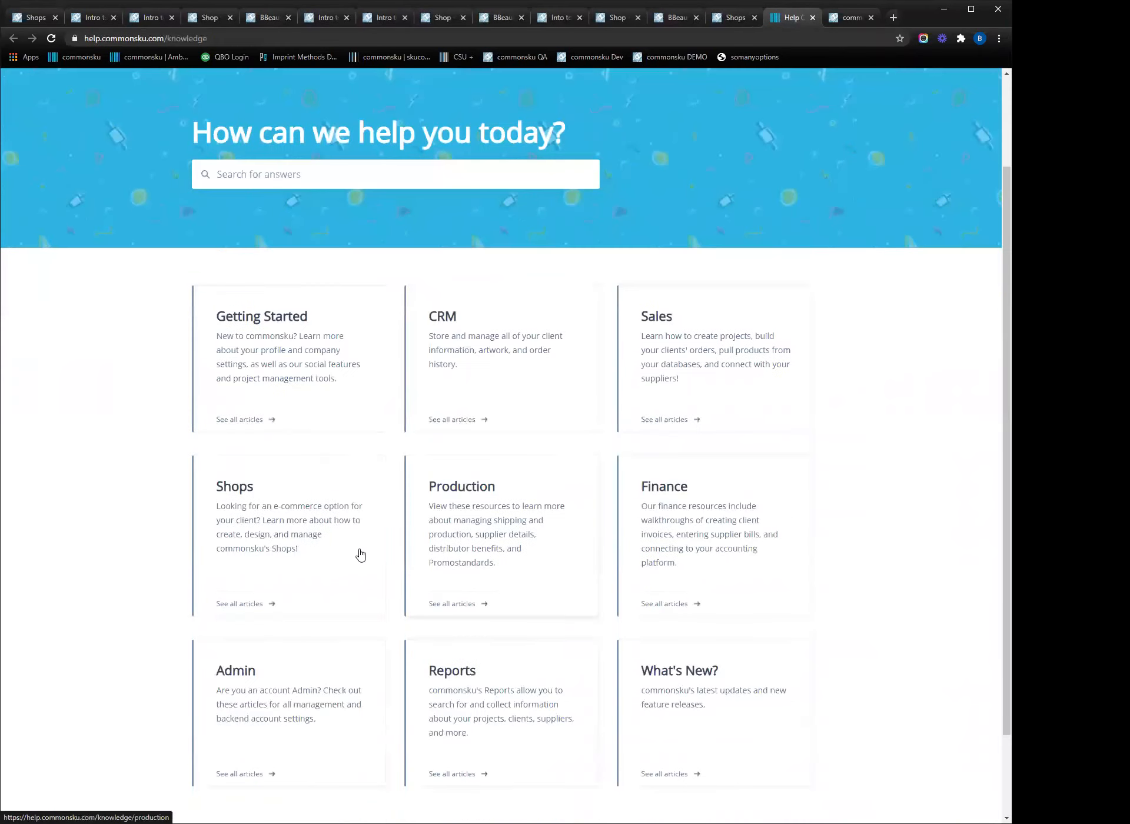
{"action": "left_click", "coordinate": [320, 506]}
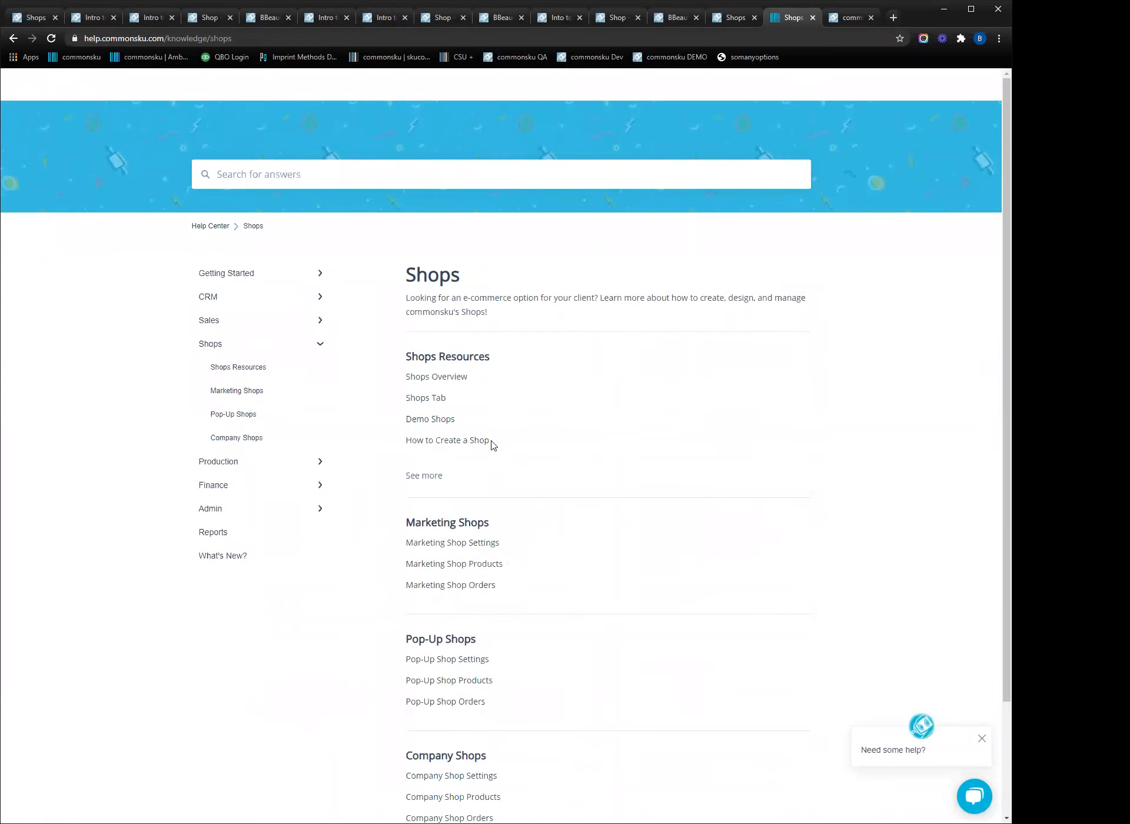
{"action": "left_click", "coordinate": [426, 478]}
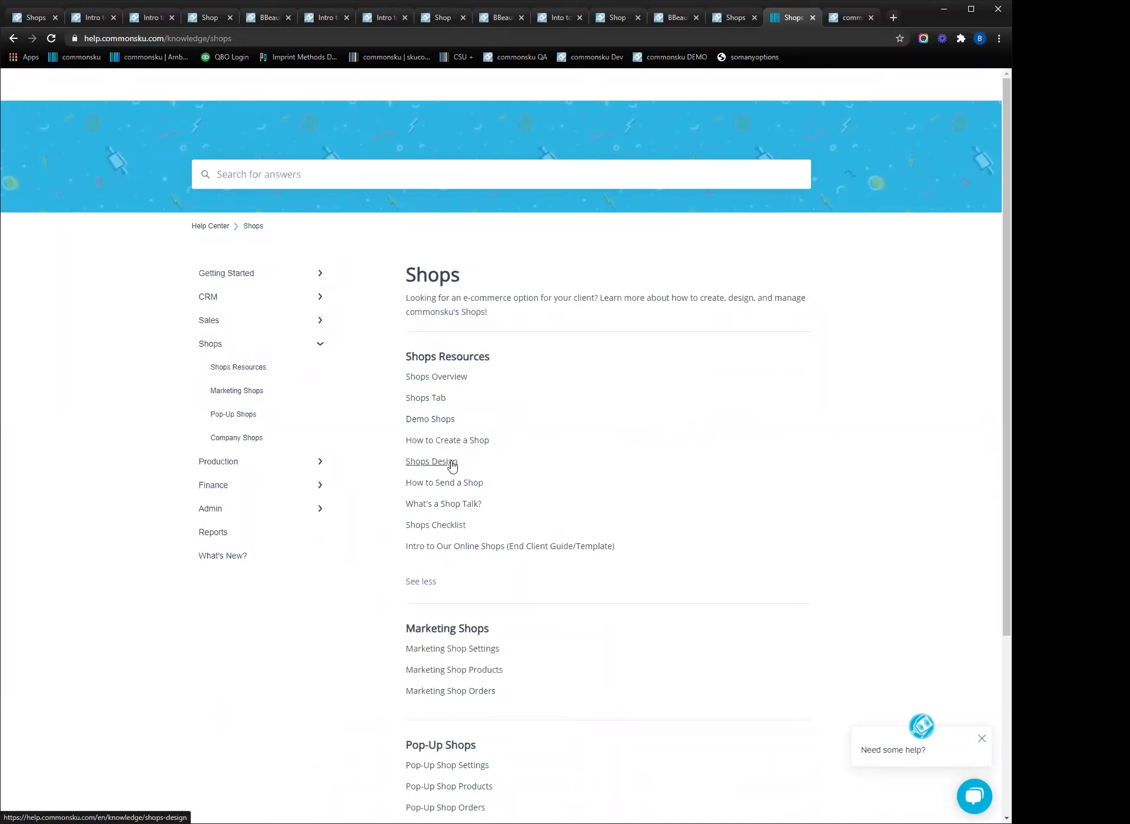
{"action": "scroll", "coordinate": [595, 439], "scroll_direction": "down", "scroll_amount": 3}
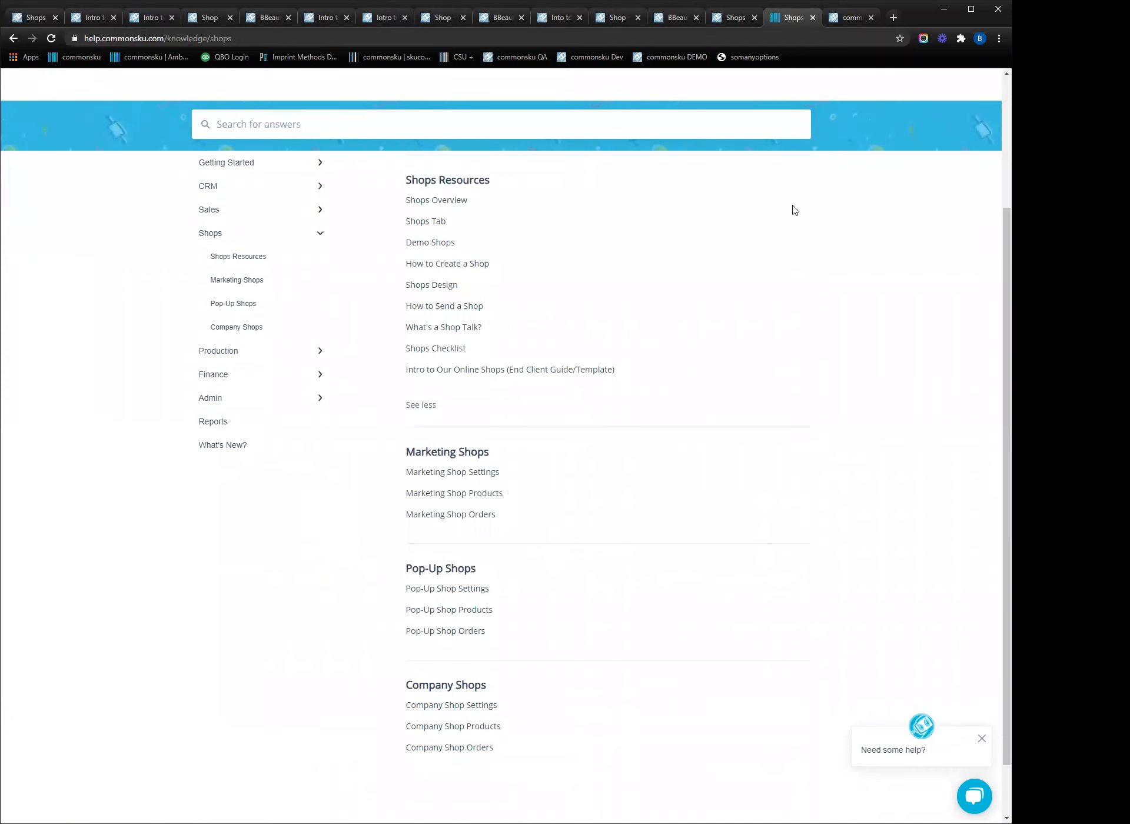
- Follow the shop selection road map for a specific client with orders combined into one sales order, and review the pop-up shop resources and webinars
{"action": "left_click", "coordinate": [738, 18]}
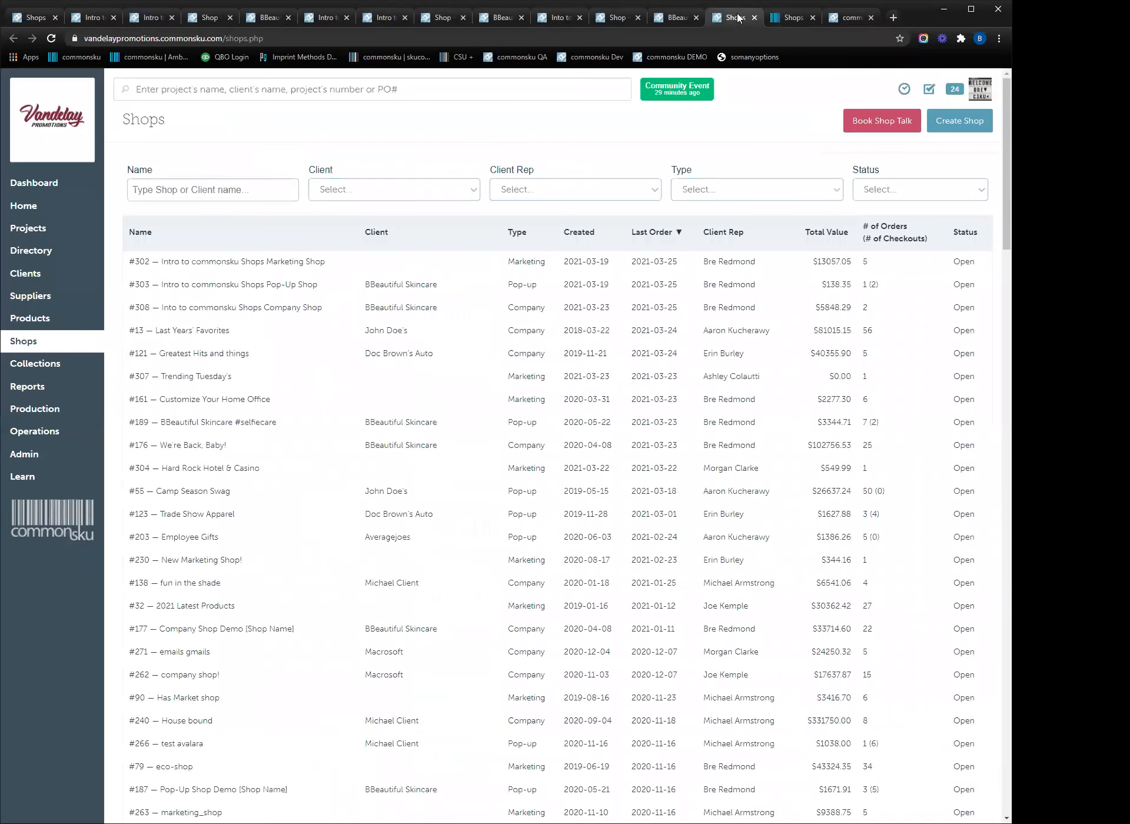
{"action": "left_click", "coordinate": [982, 93]}
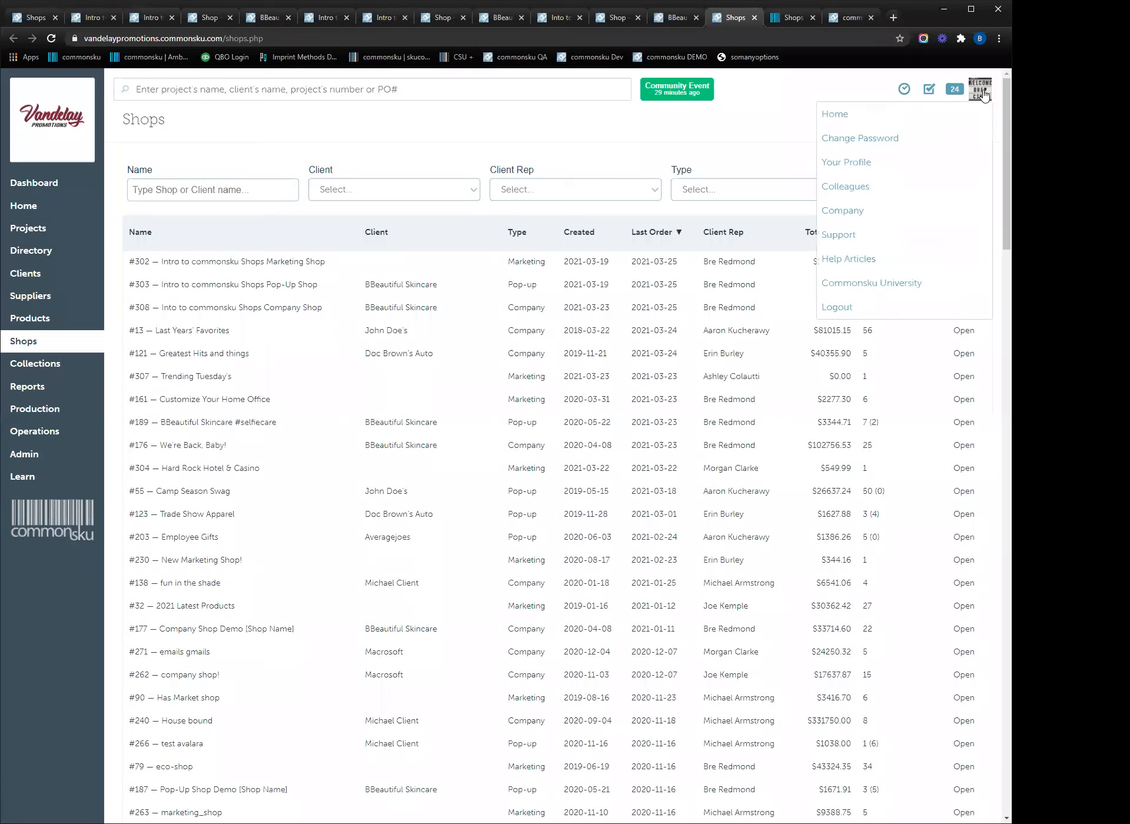
{"action": "left_click", "coordinate": [730, 153]}
{"action": "left_click", "coordinate": [972, 123]}
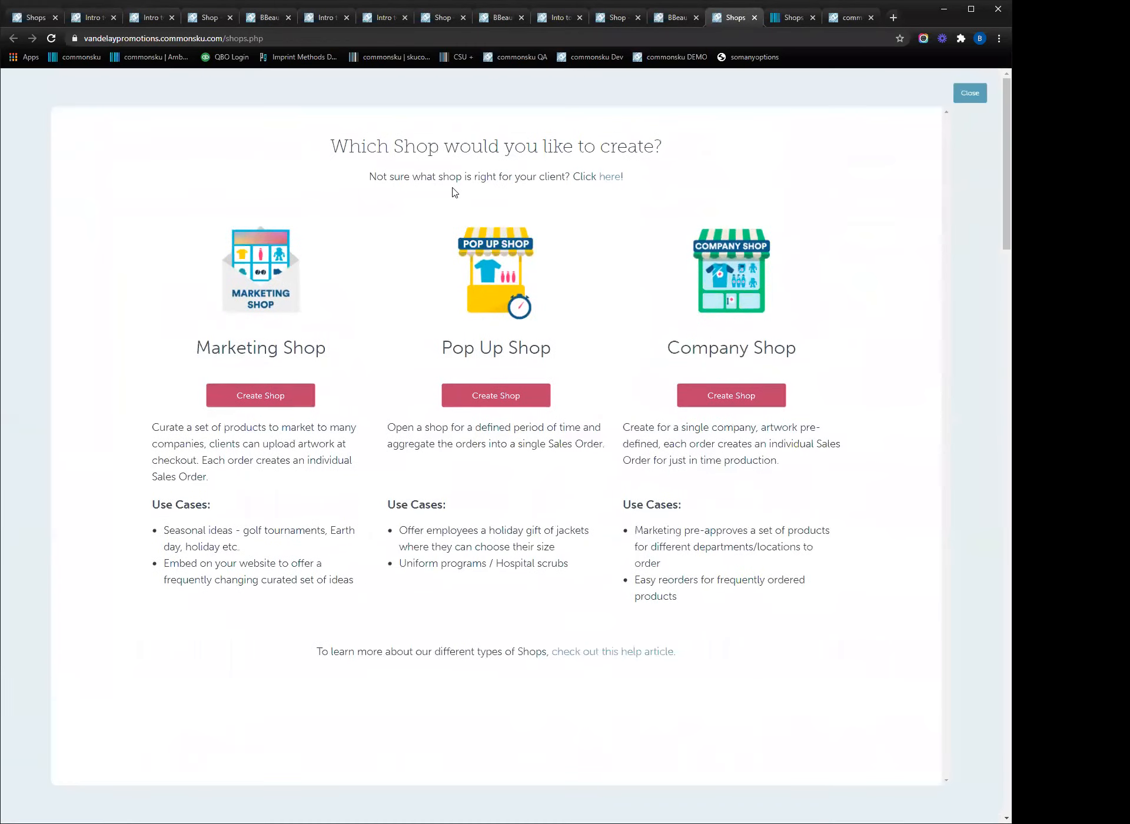
{"action": "left_click", "coordinate": [609, 178]}
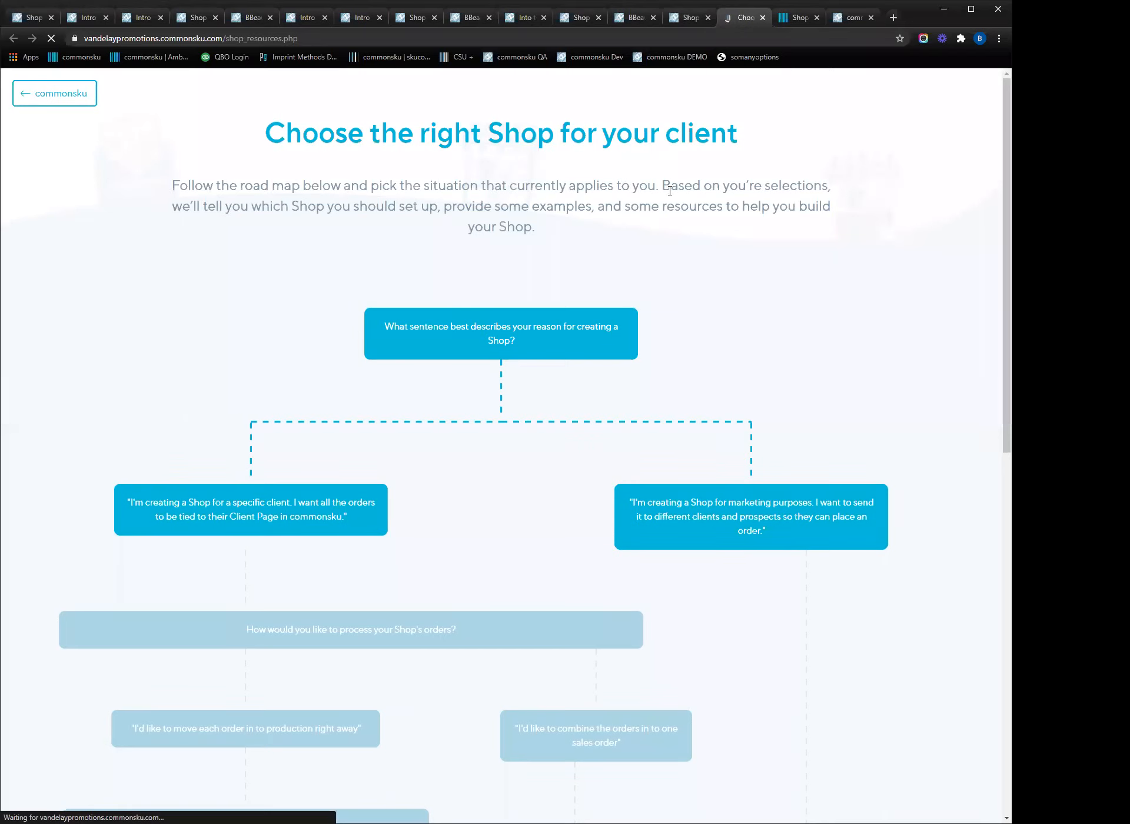
{"action": "left_click", "coordinate": [357, 525]}
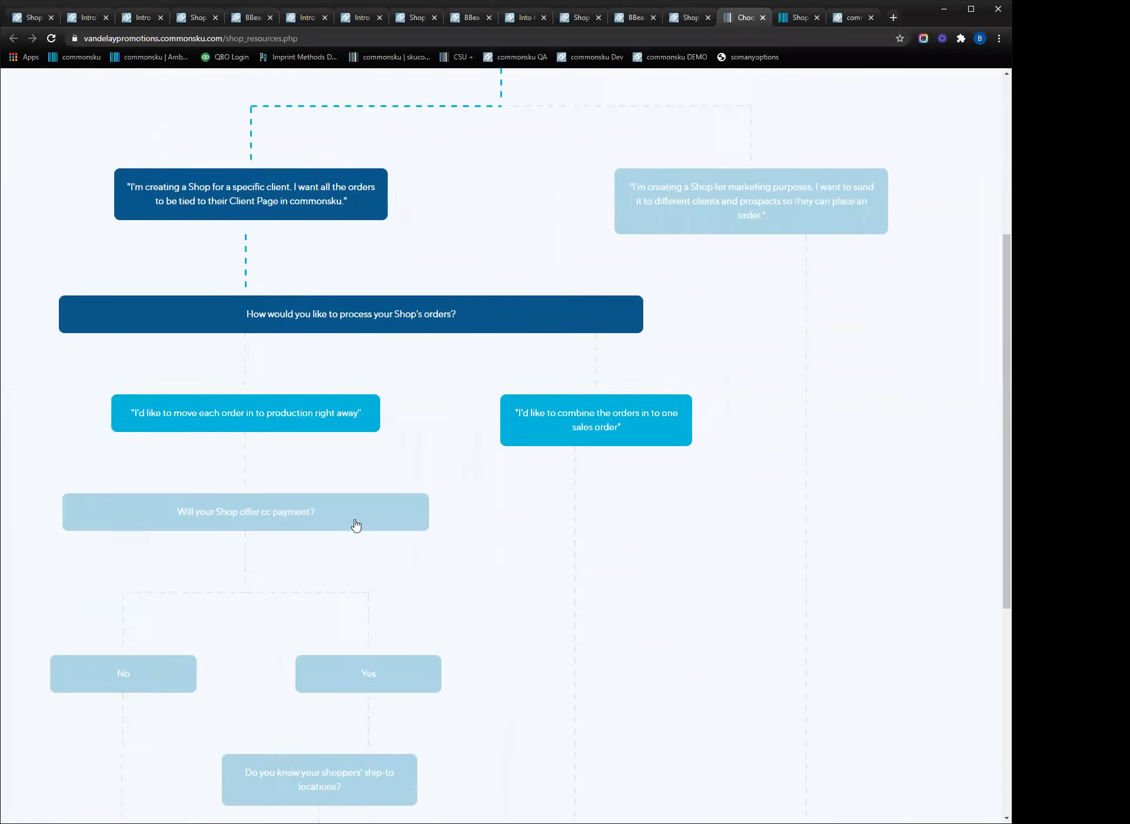
{"action": "left_click", "coordinate": [618, 262]}
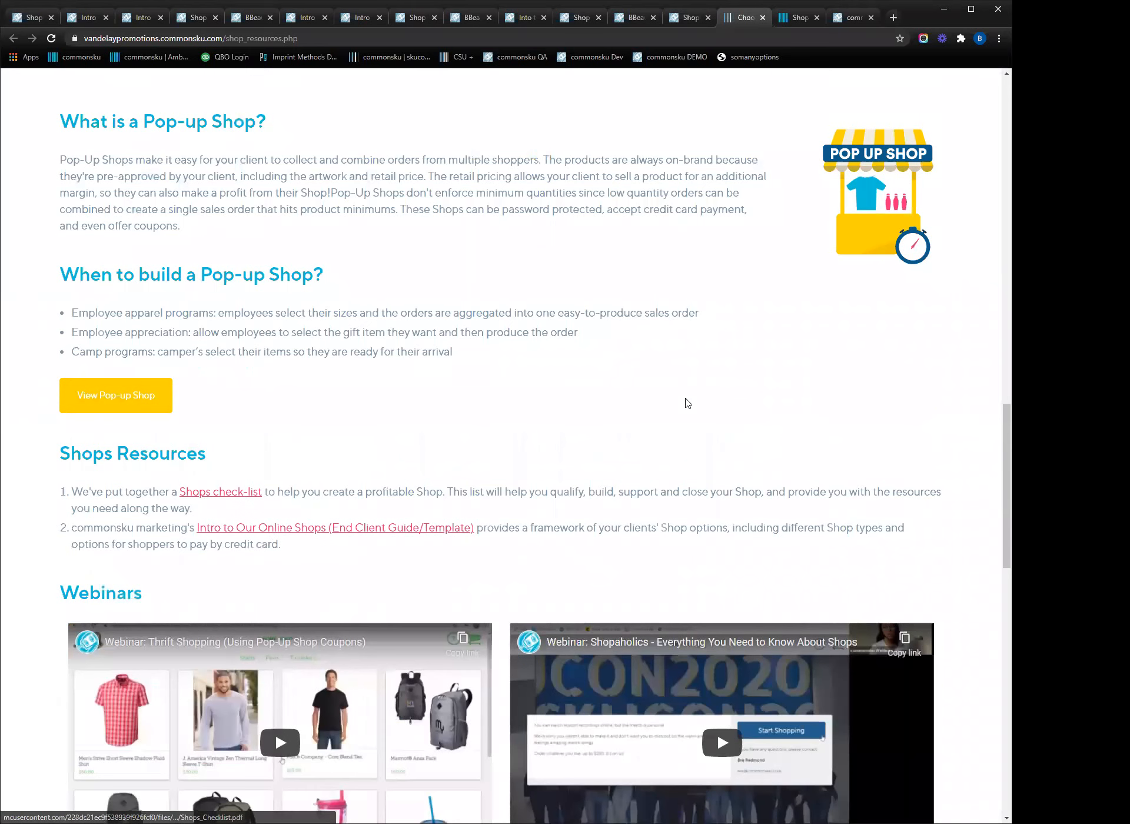
{"action": "scroll", "coordinate": [687, 404], "scroll_direction": "down", "scroll_amount": 4}
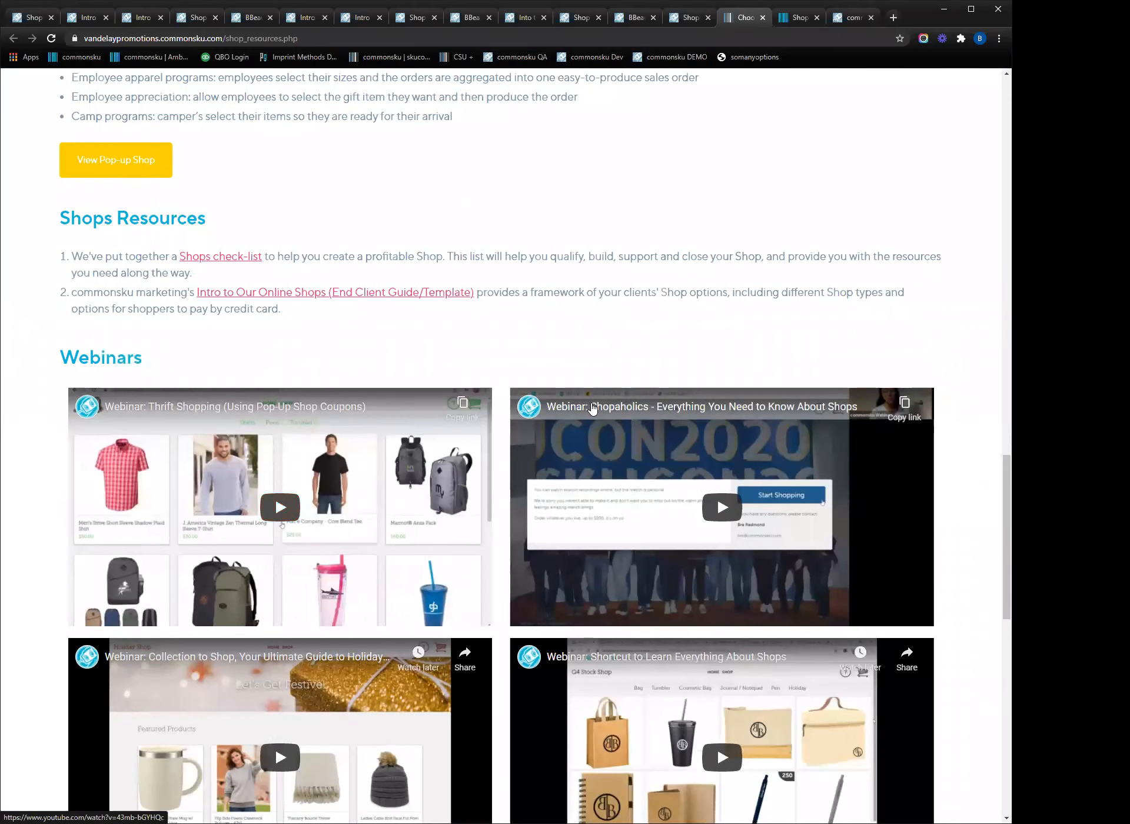
- Close the shop type chooser without creating a shop, and view the latest topics in commonsku Learn
{"action": "left_click", "coordinate": [690, 18]}
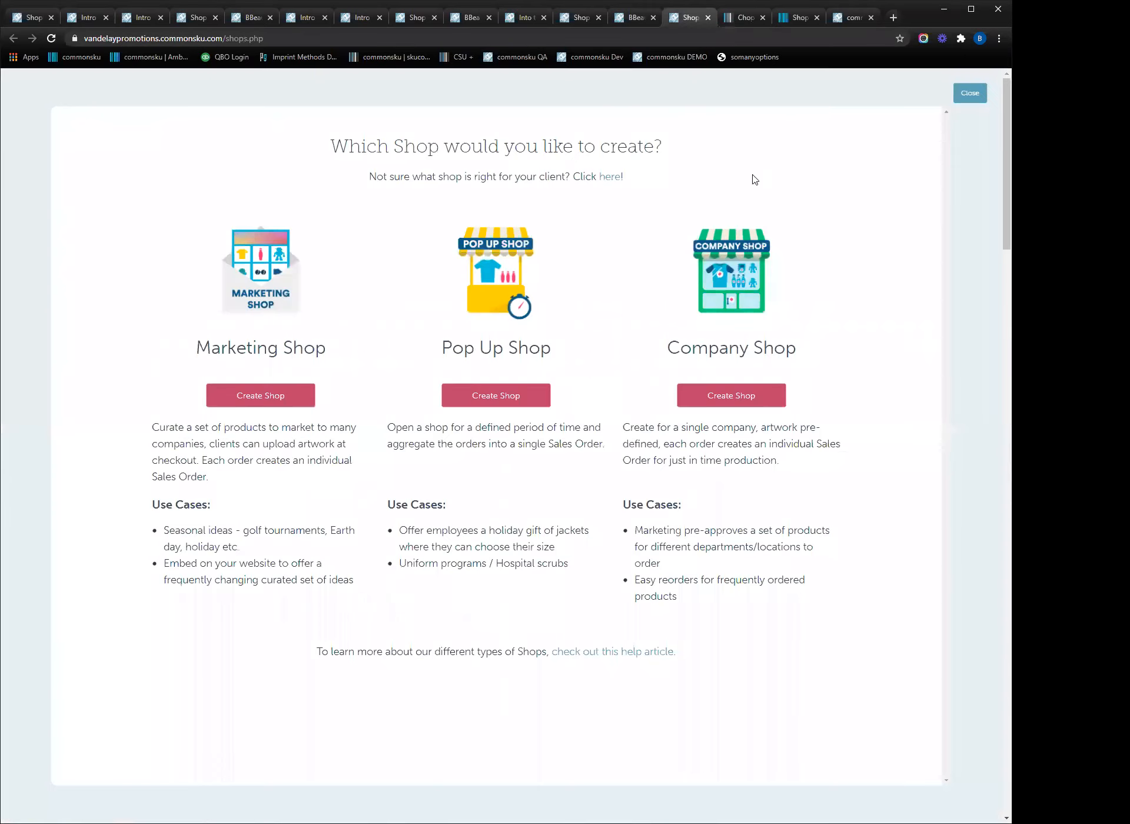
{"action": "left_click", "coordinate": [970, 93]}
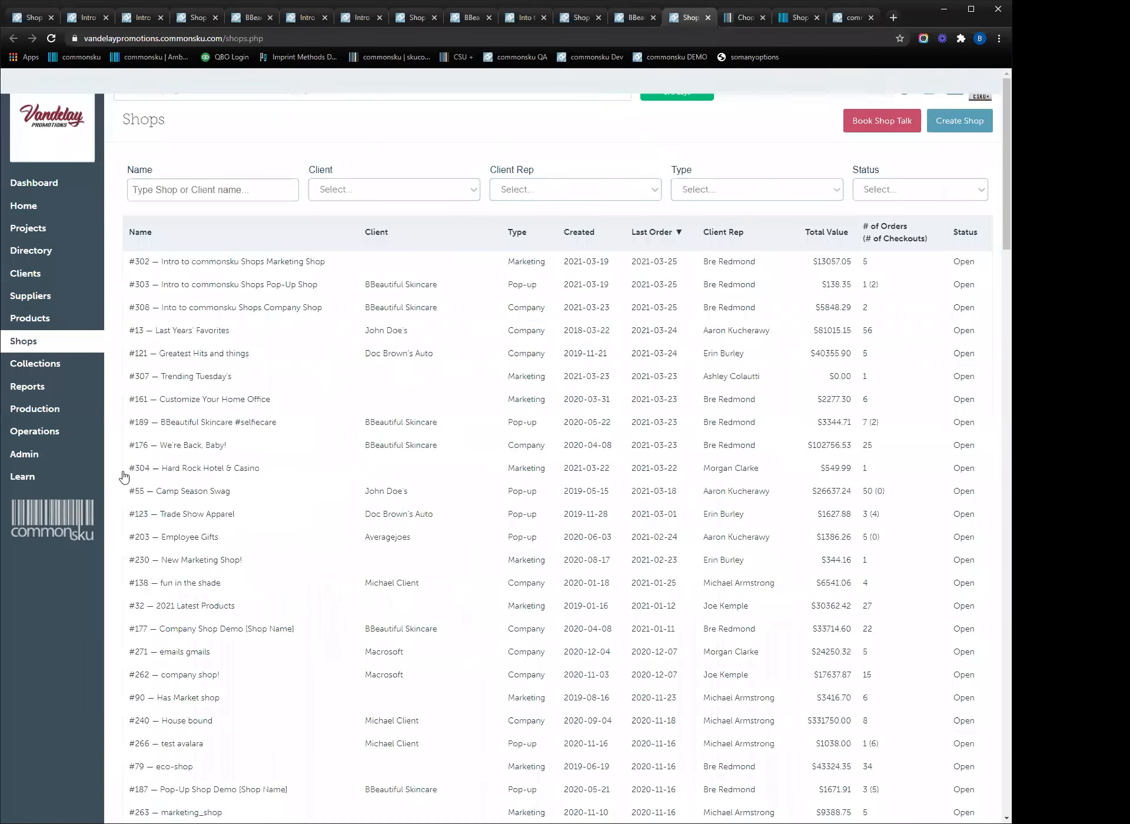
{"action": "left_click", "coordinate": [82, 475]}
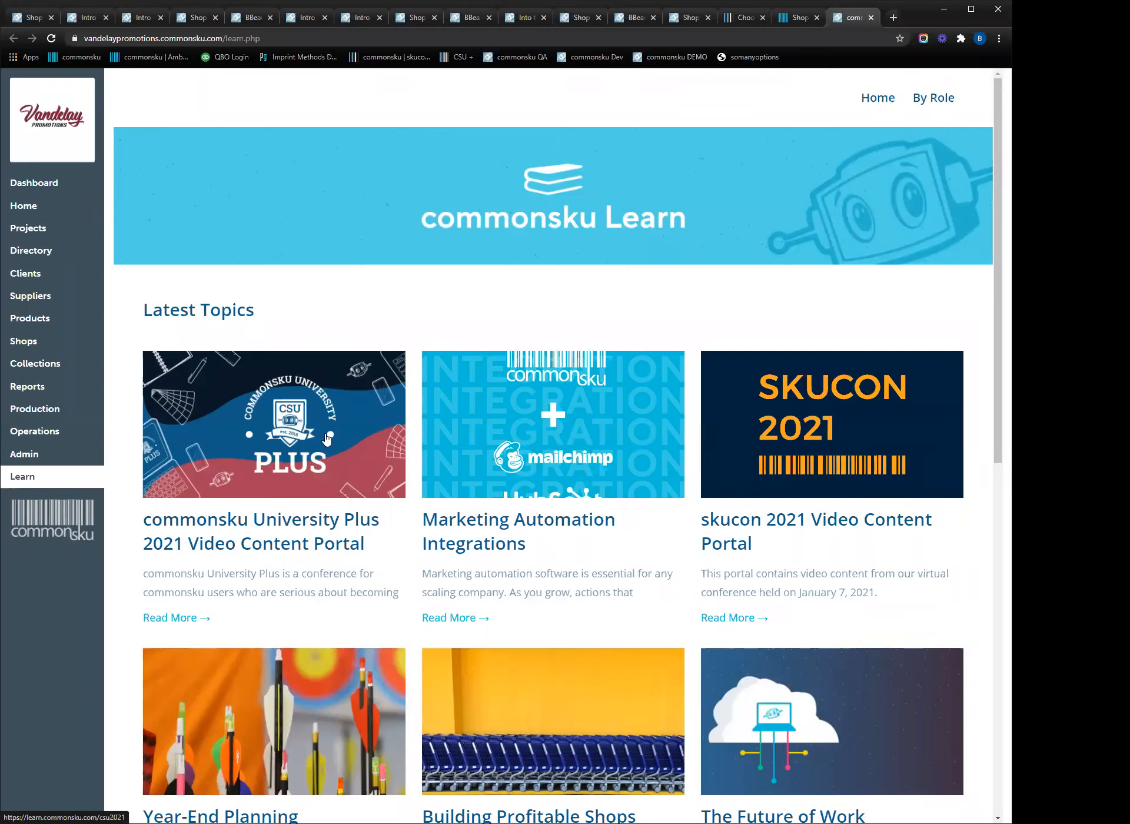
- Return to the Shops list and show the account's support, Help Articles and Commonsku University options
{"action": "left_click", "coordinate": [698, 20]}
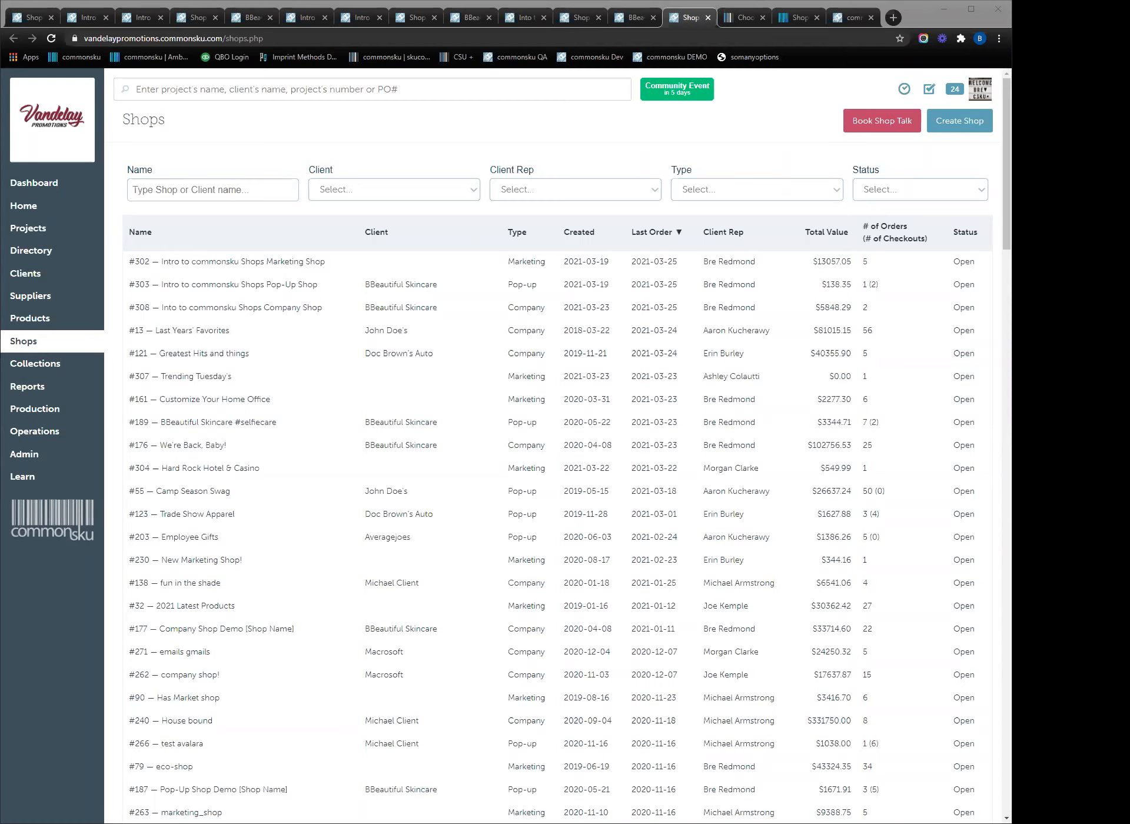
{"action": "left_click", "coordinate": [981, 88]}
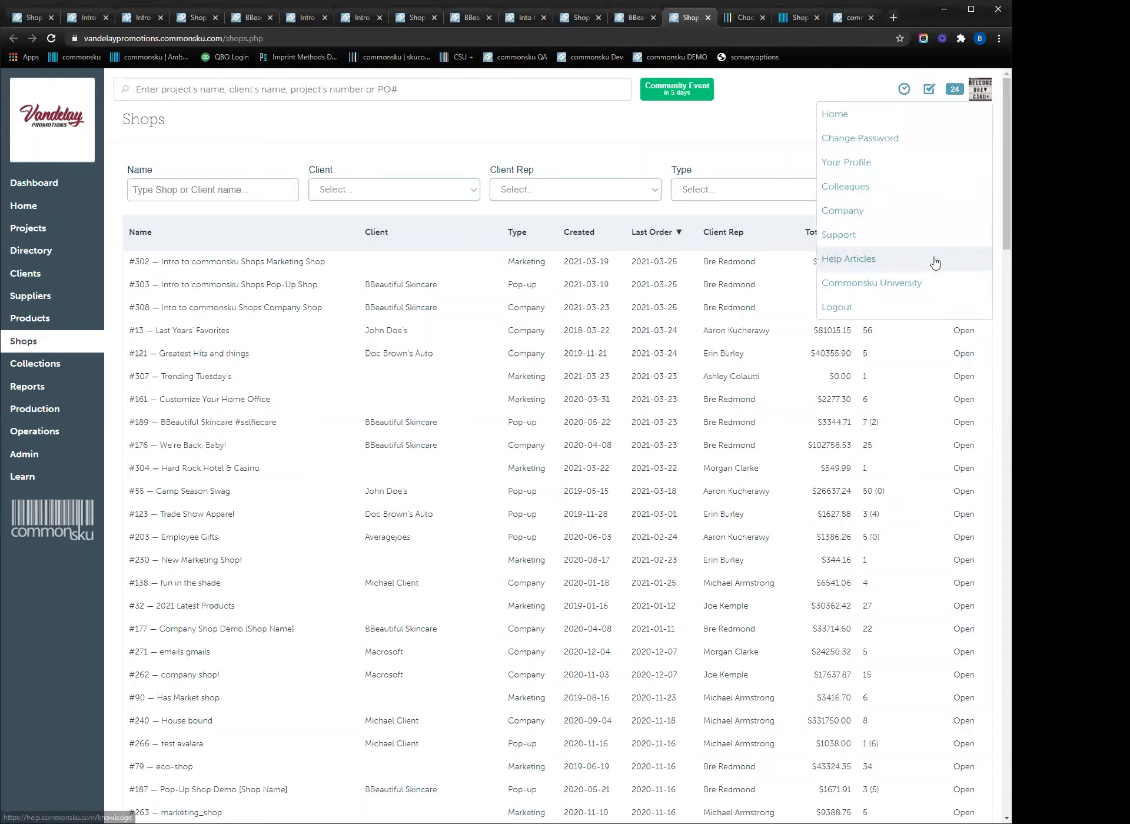